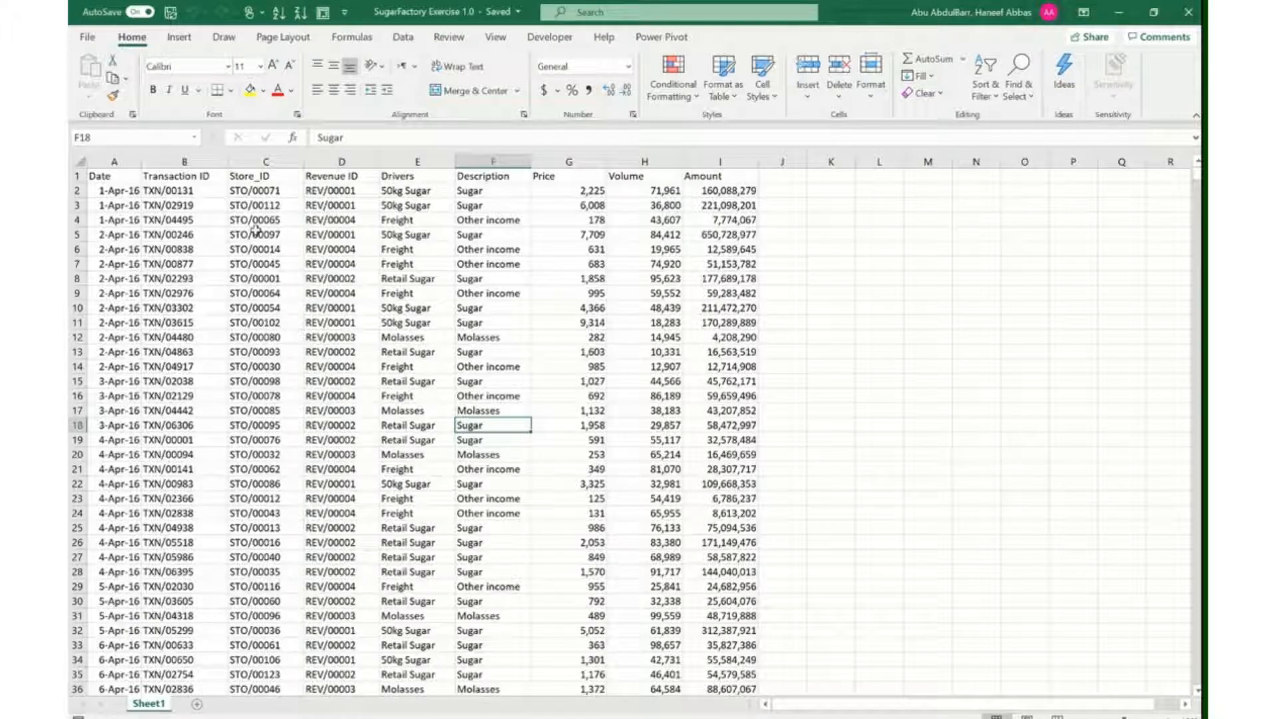
# Select the whole data table and check its extent by moving through the selection's corner cells
pyautogui.click(193, 194)
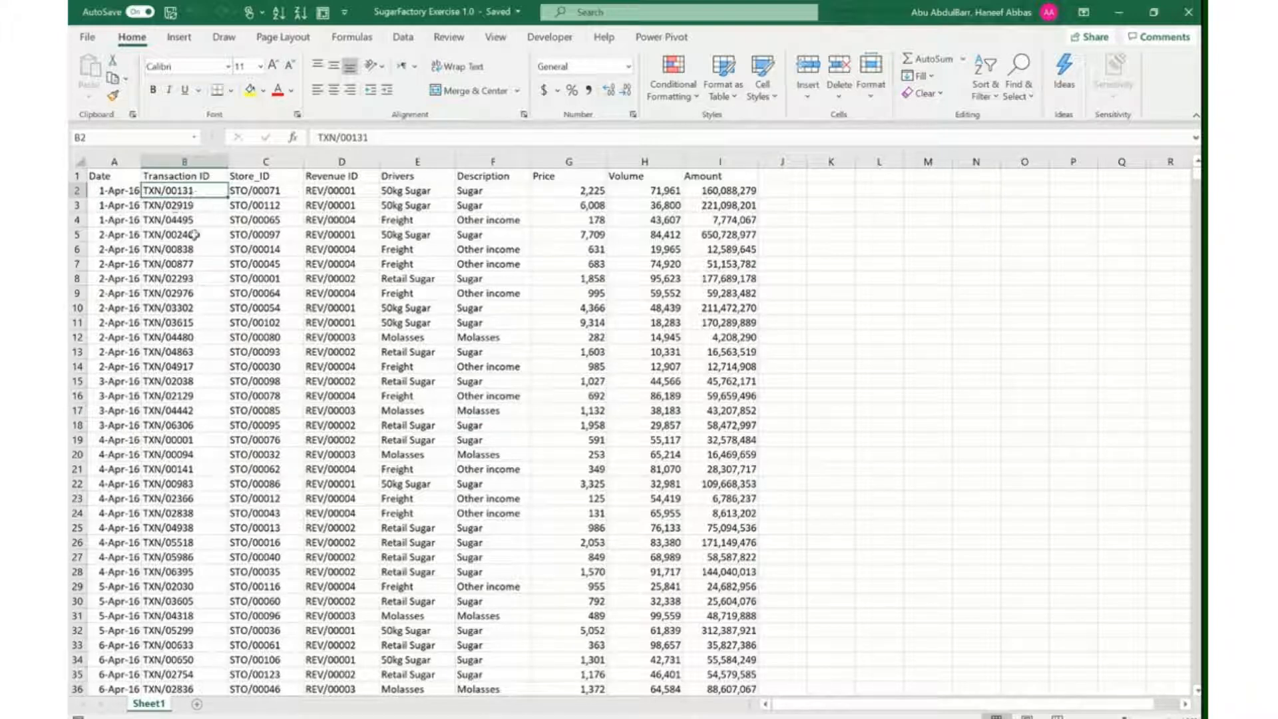
pyautogui.click(200, 218)
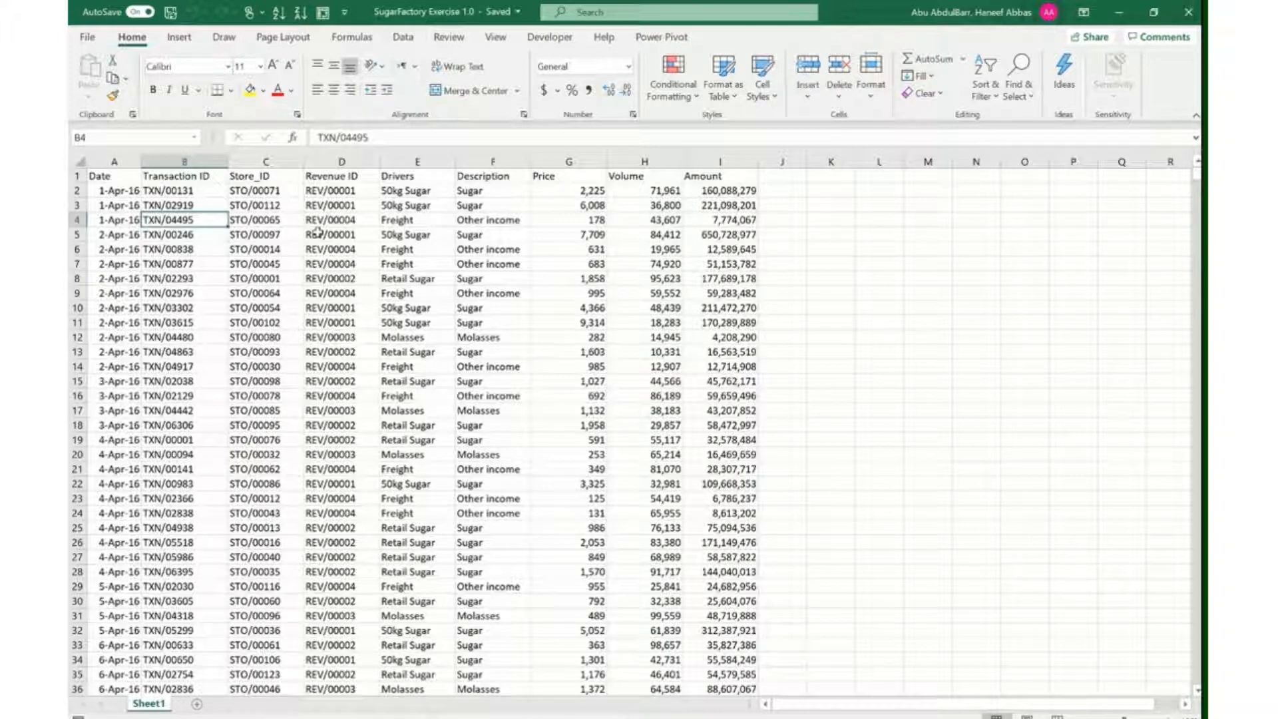
pyautogui.hotkey('ctrl', 'a')
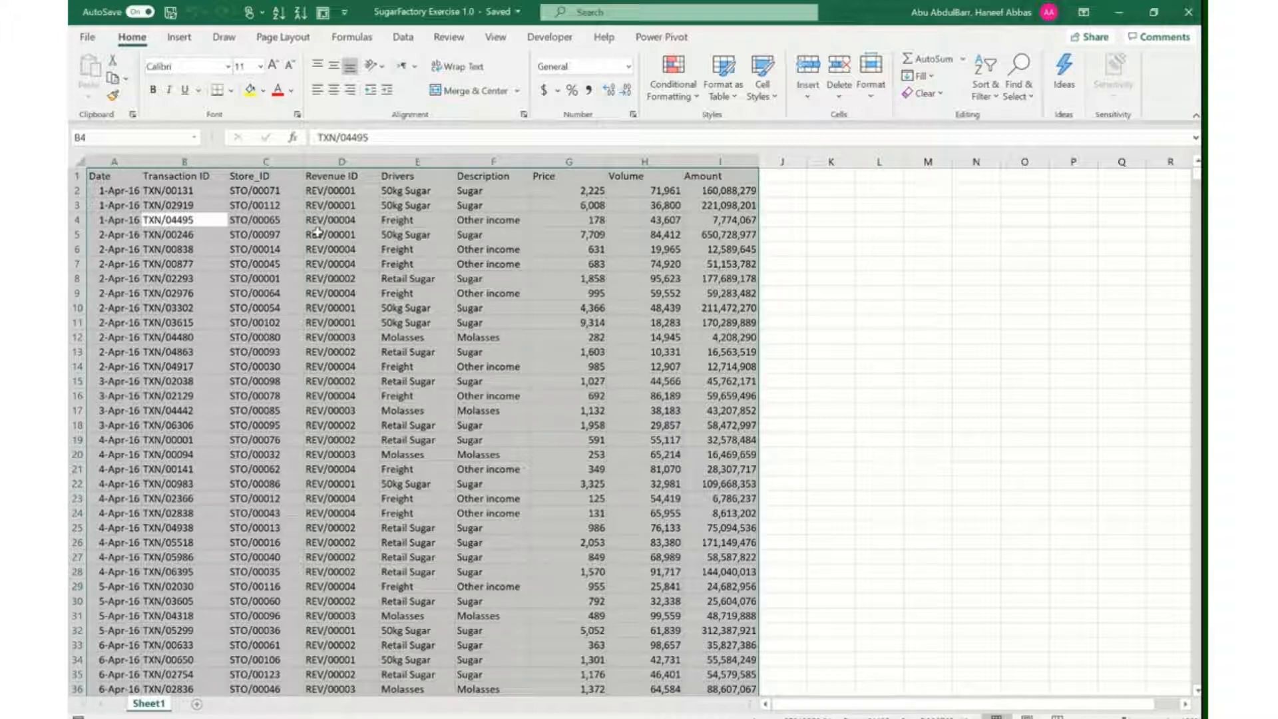
pyautogui.hotkey('ctrl', '.')
pyautogui.hotkey('ctrl', '.')
pyautogui.hotkey('ctrl', '.')
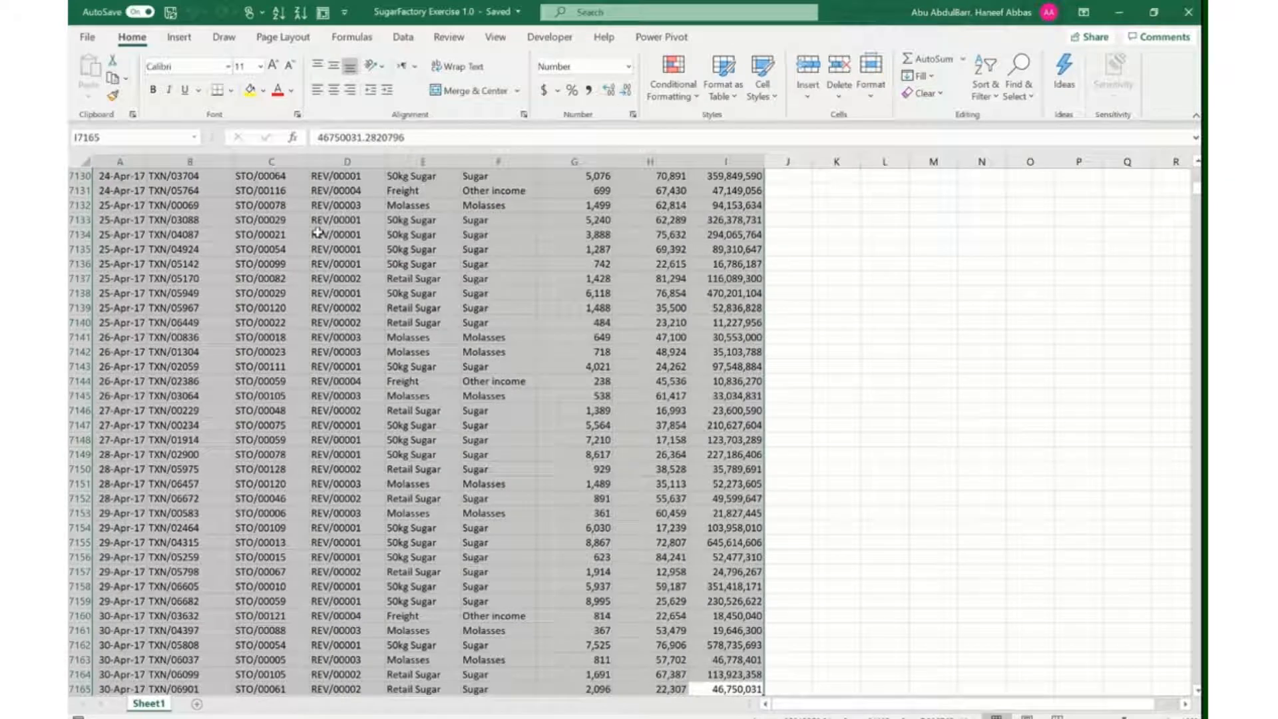
pyautogui.hotkey('ctrl', '.')
pyautogui.hotkey('ctrl', '.')
pyautogui.hotkey('ctrl', '.')
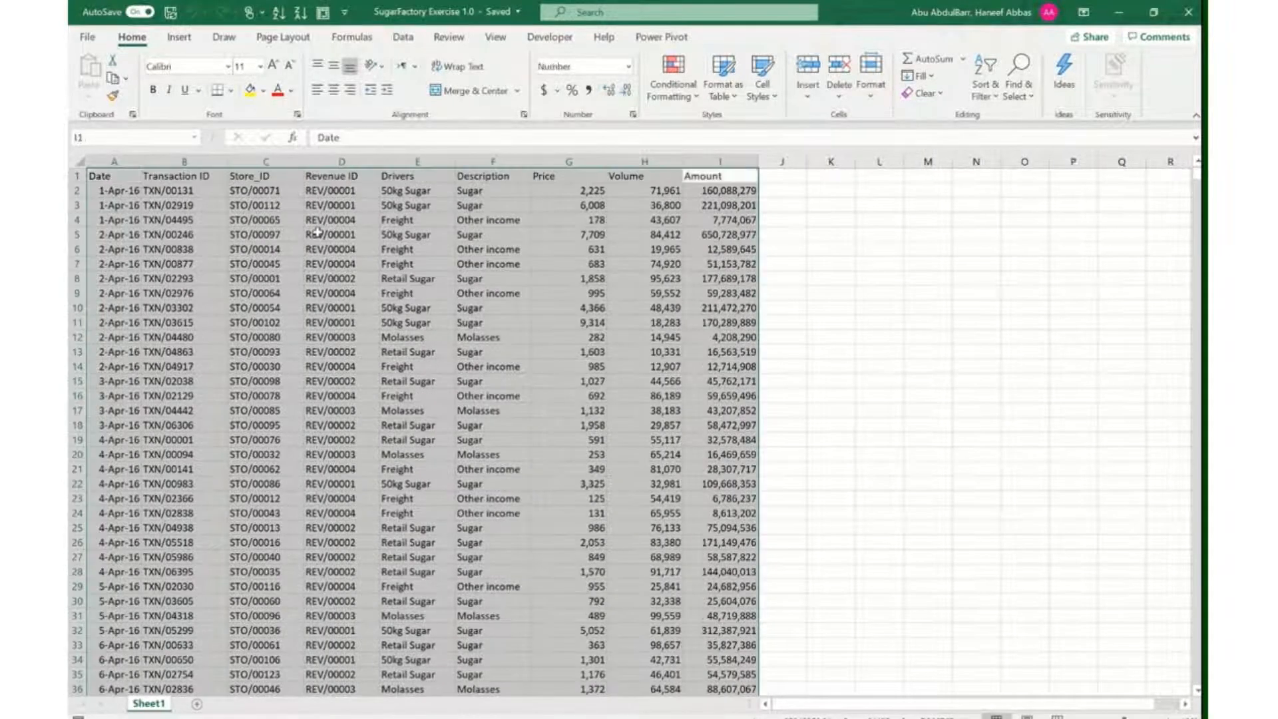
pyautogui.hotkey('ctrl', '.')
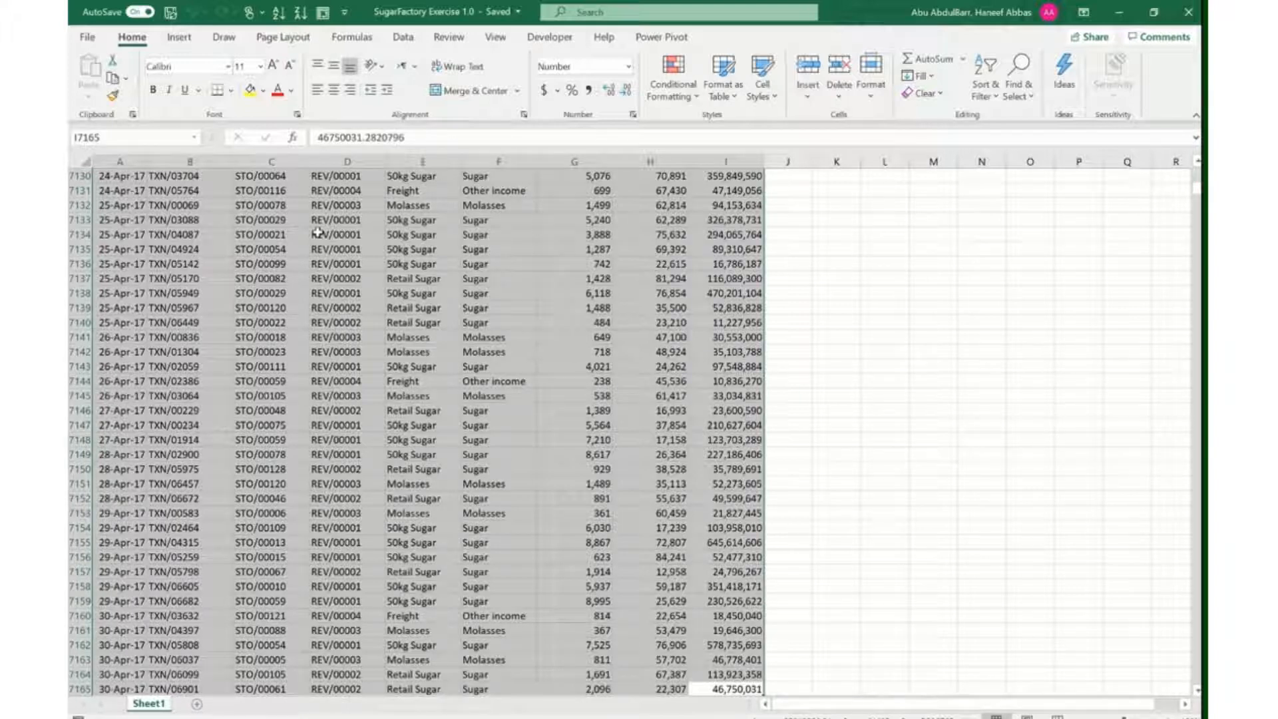
pyautogui.hotkey('ctrl', '.')
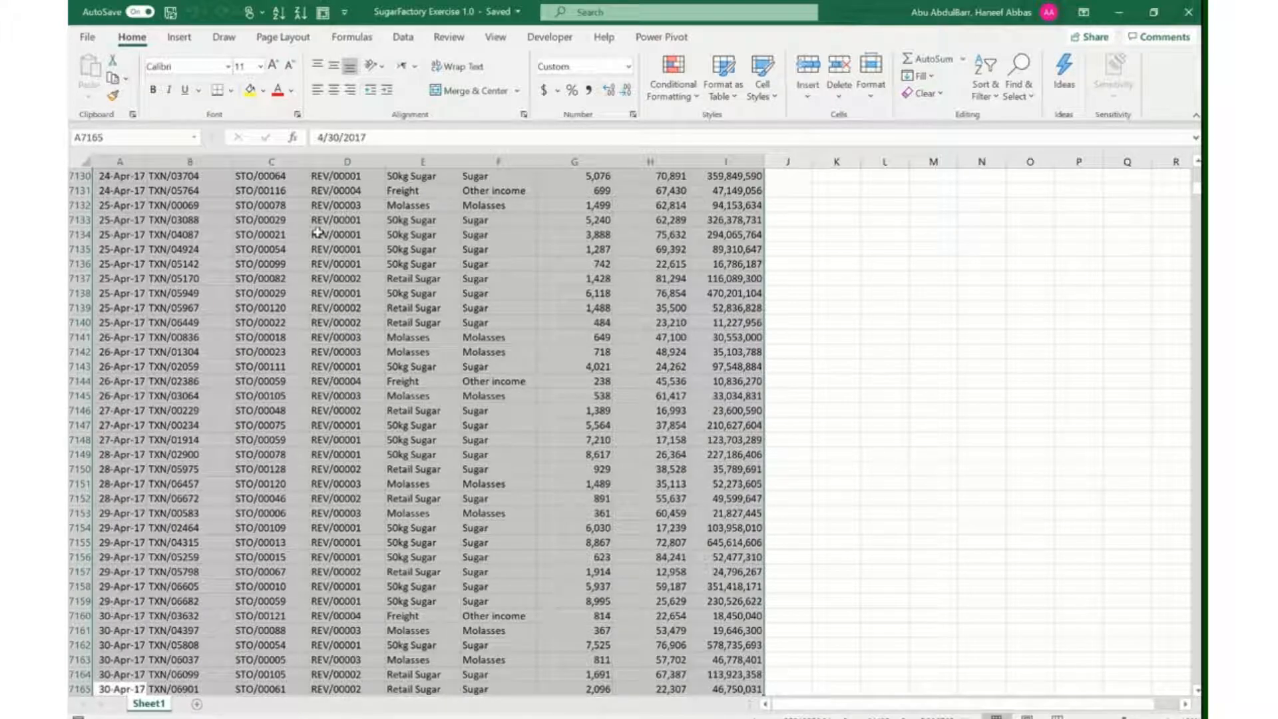
pyautogui.hotkey('ctrl', '.')
pyautogui.hotkey('ctrl', '.')
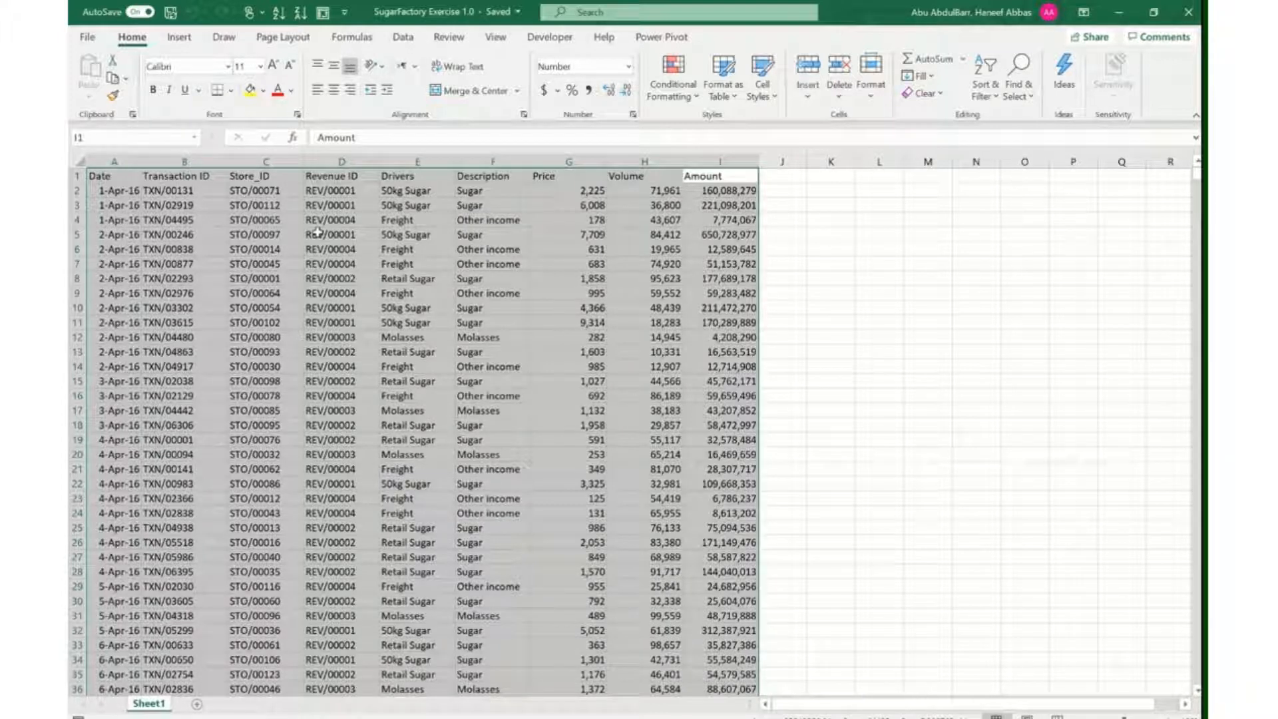
# Select the entire first row to examine the table's column headings
pyautogui.press('Down')
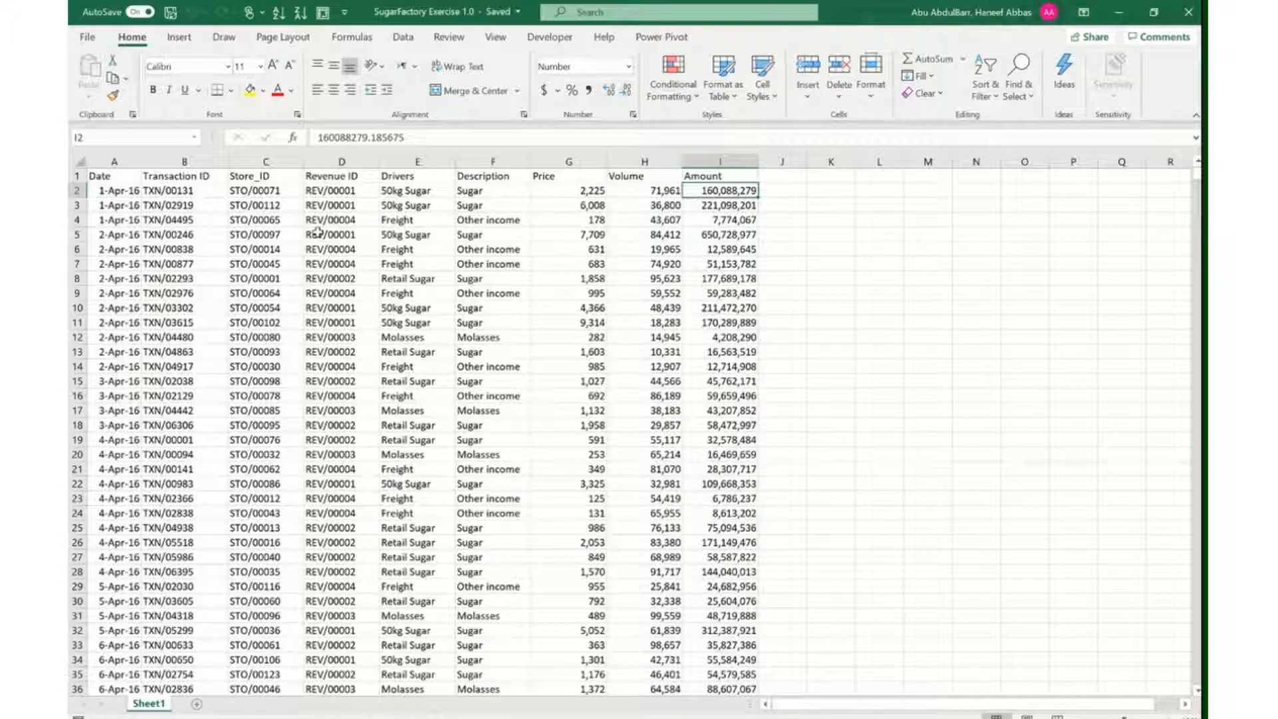
pyautogui.press('Left')
pyautogui.press('Left')
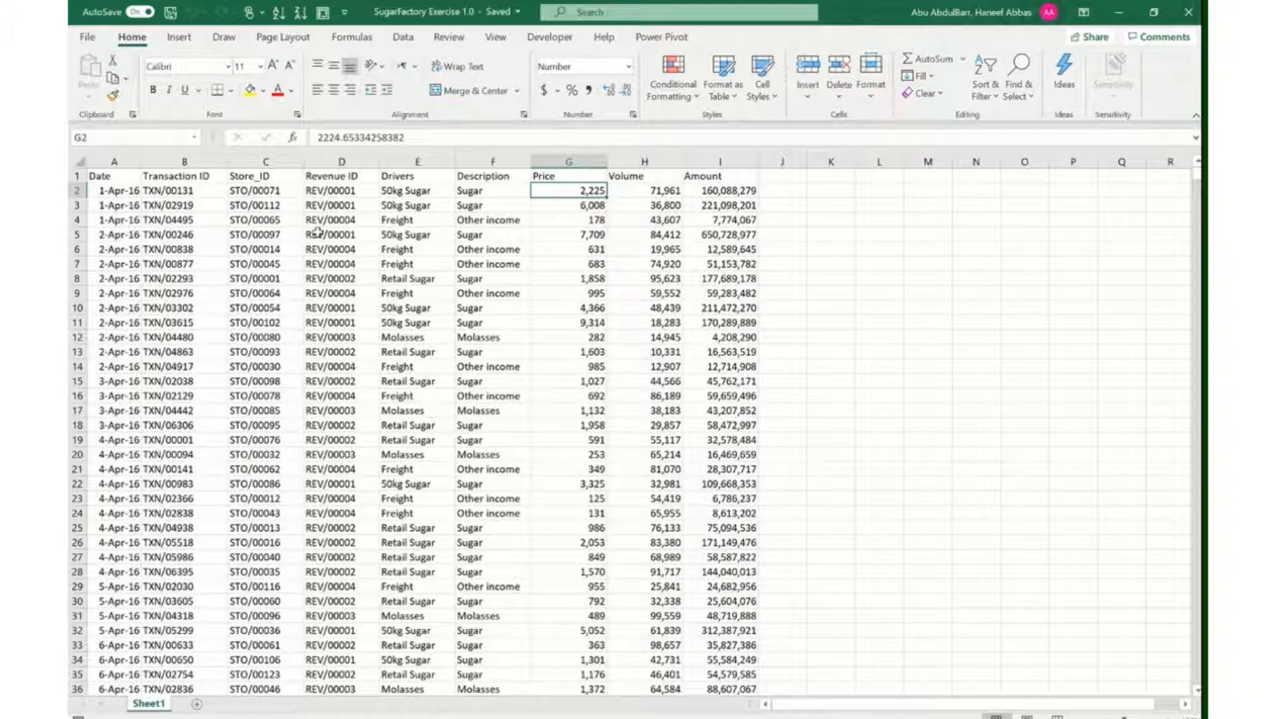
pyautogui.press('Up')
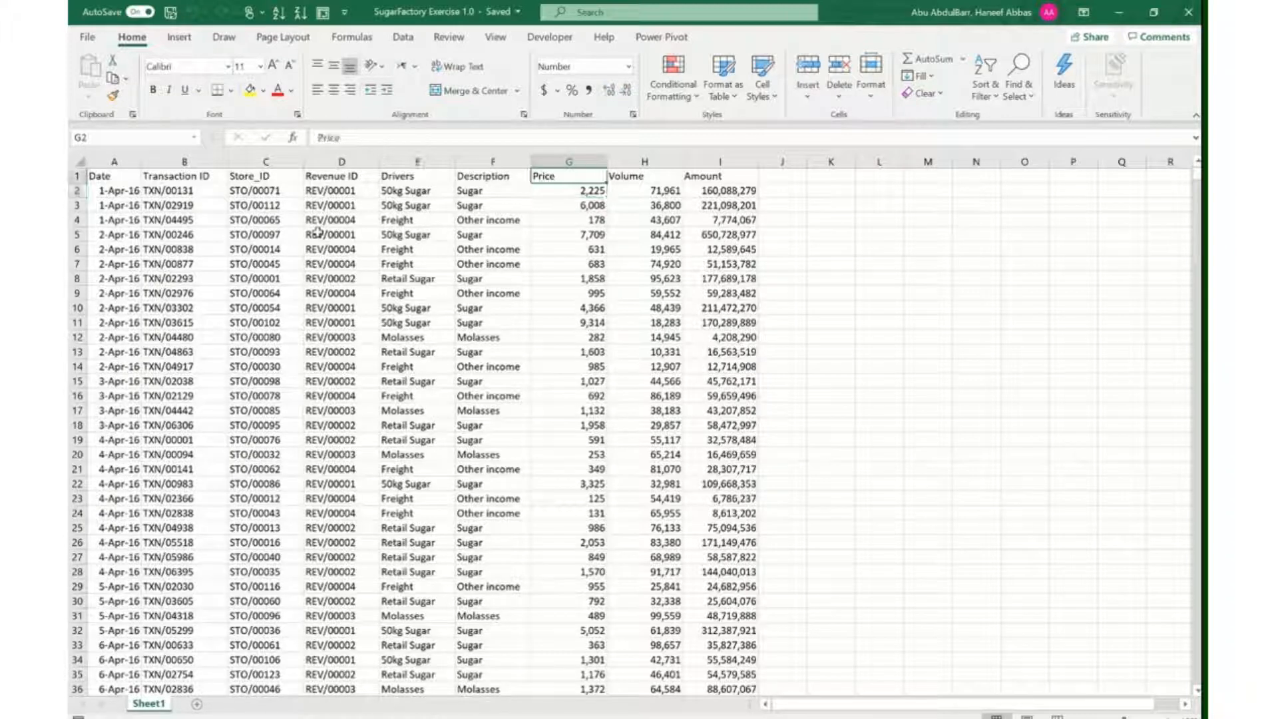
pyautogui.hotkey('shift', 'space')
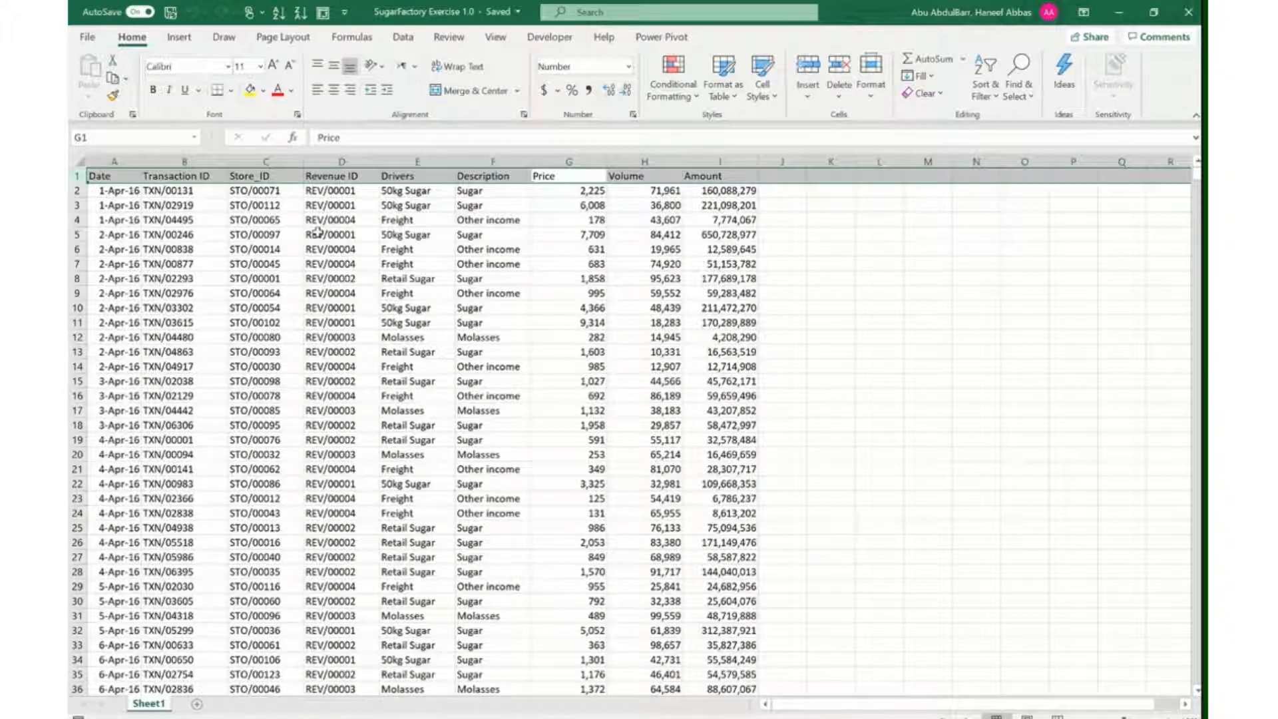
pyautogui.press('Left')
pyautogui.press('Left')
pyautogui.press('Left')
pyautogui.press('Left')
pyautogui.press('Left')
pyautogui.press('Left')
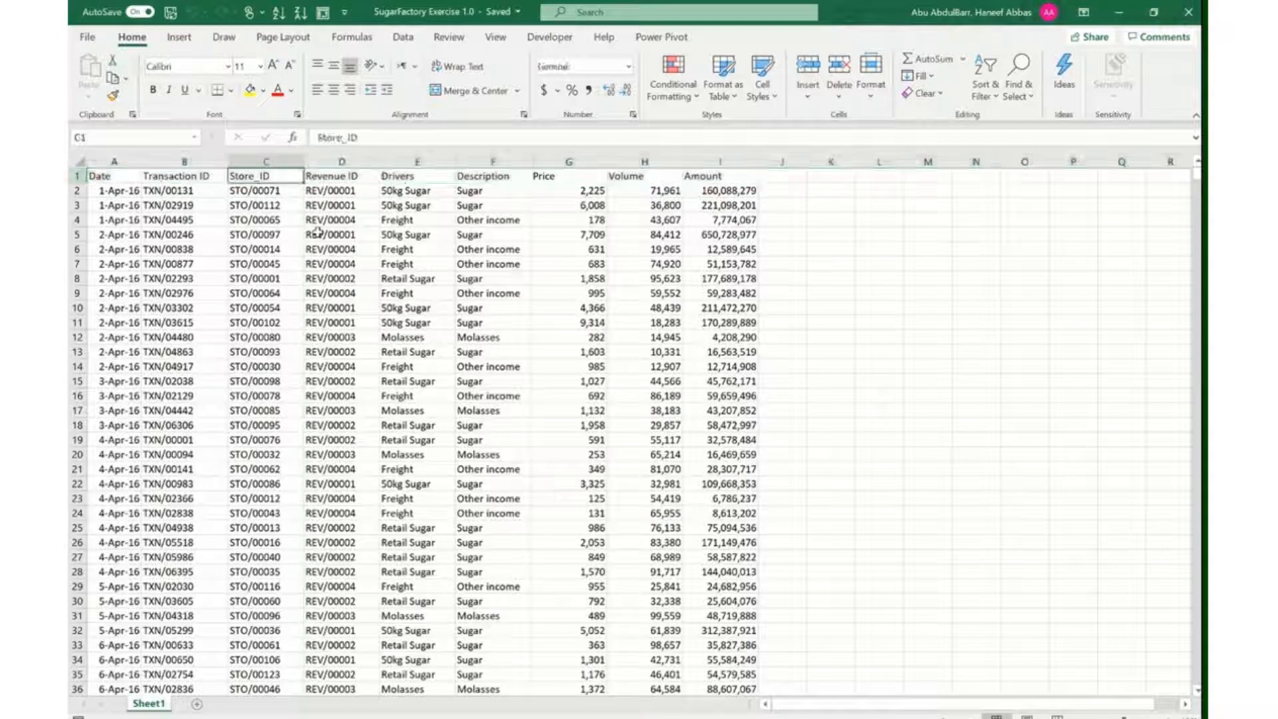
pyautogui.hotkey('shift', 'space')
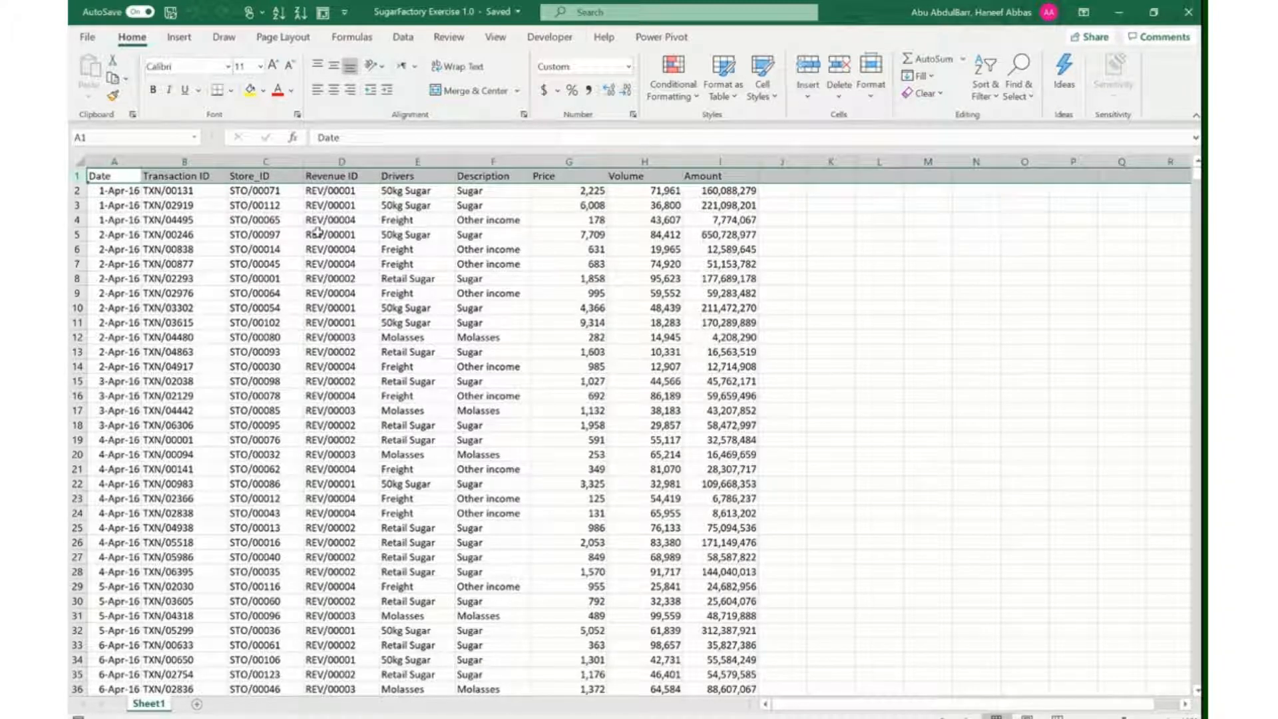
# Review the column headings one by one in row 1, from Date through Amount
pyautogui.press('Left')
pyautogui.press('Right')
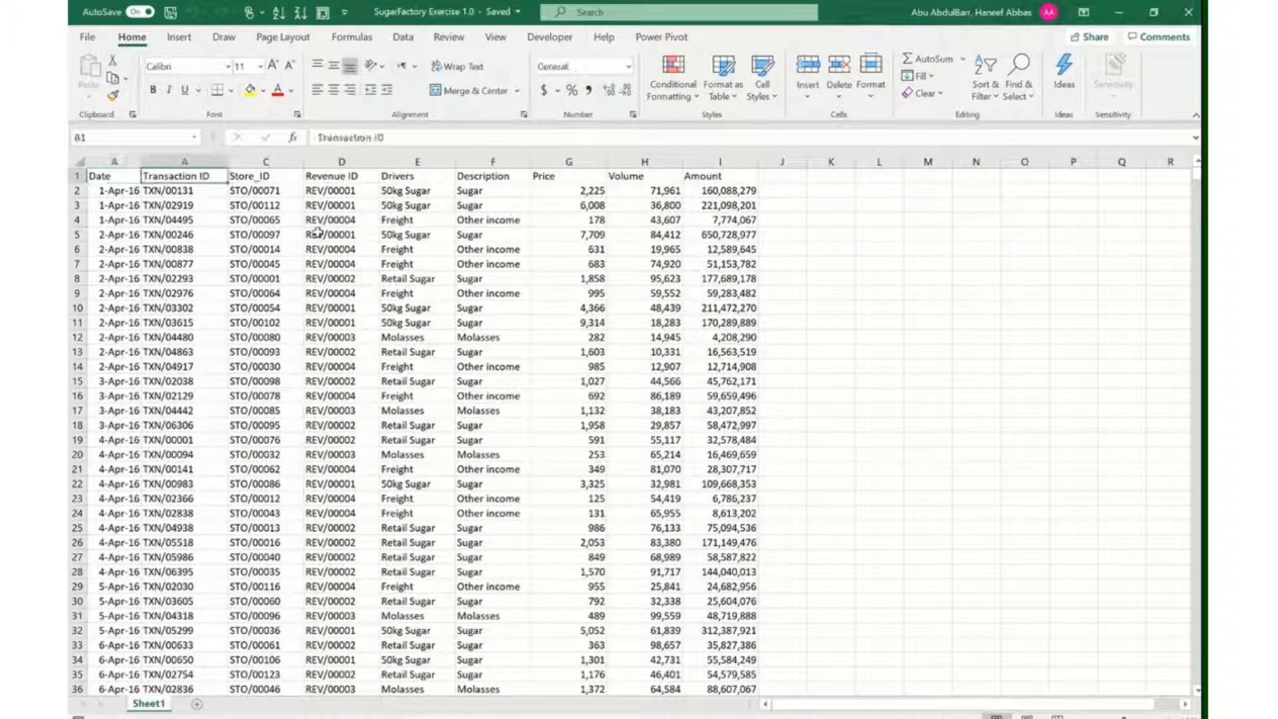
pyautogui.press('Left')
pyautogui.press('Right')
pyautogui.press('Left')
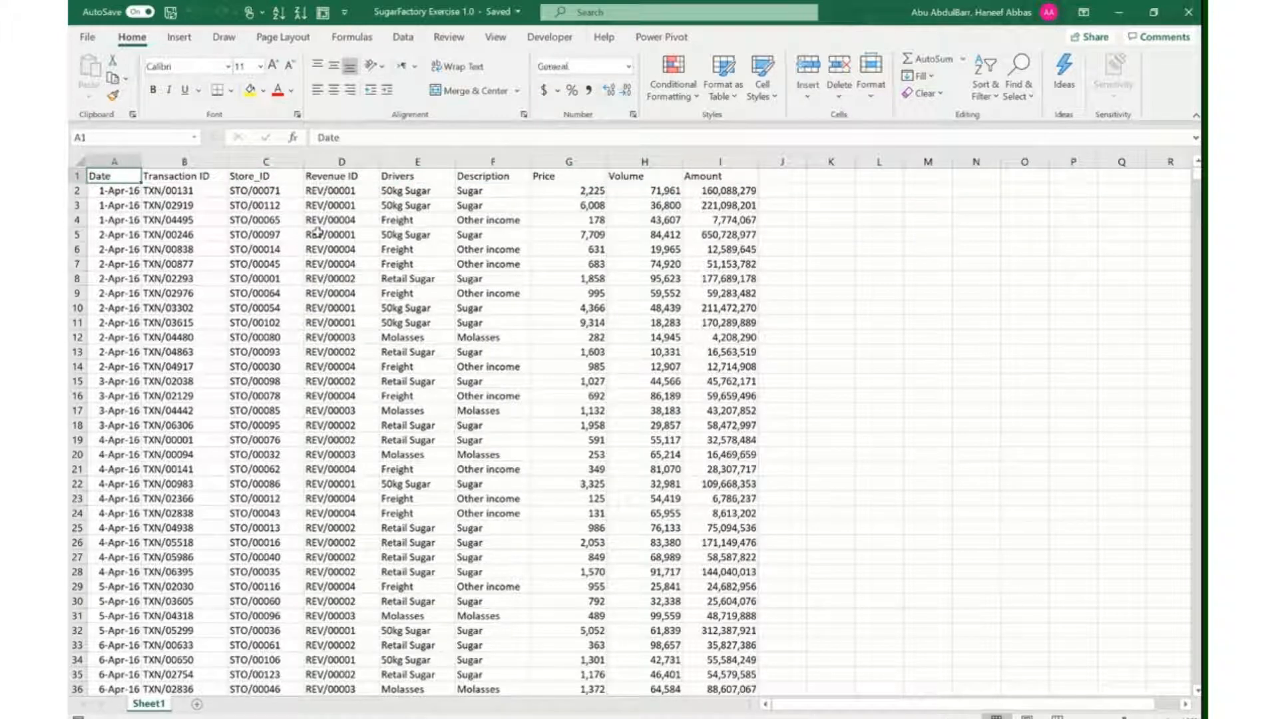
pyautogui.press('Right')
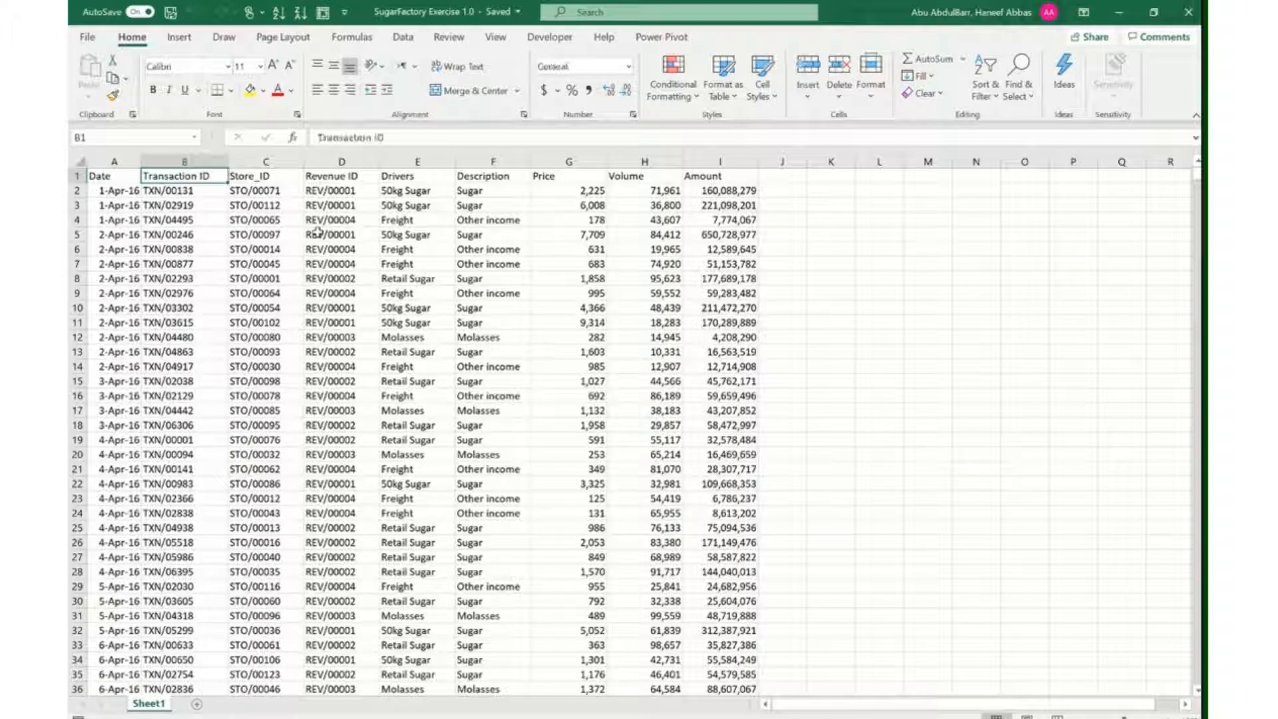
pyautogui.press('Right')
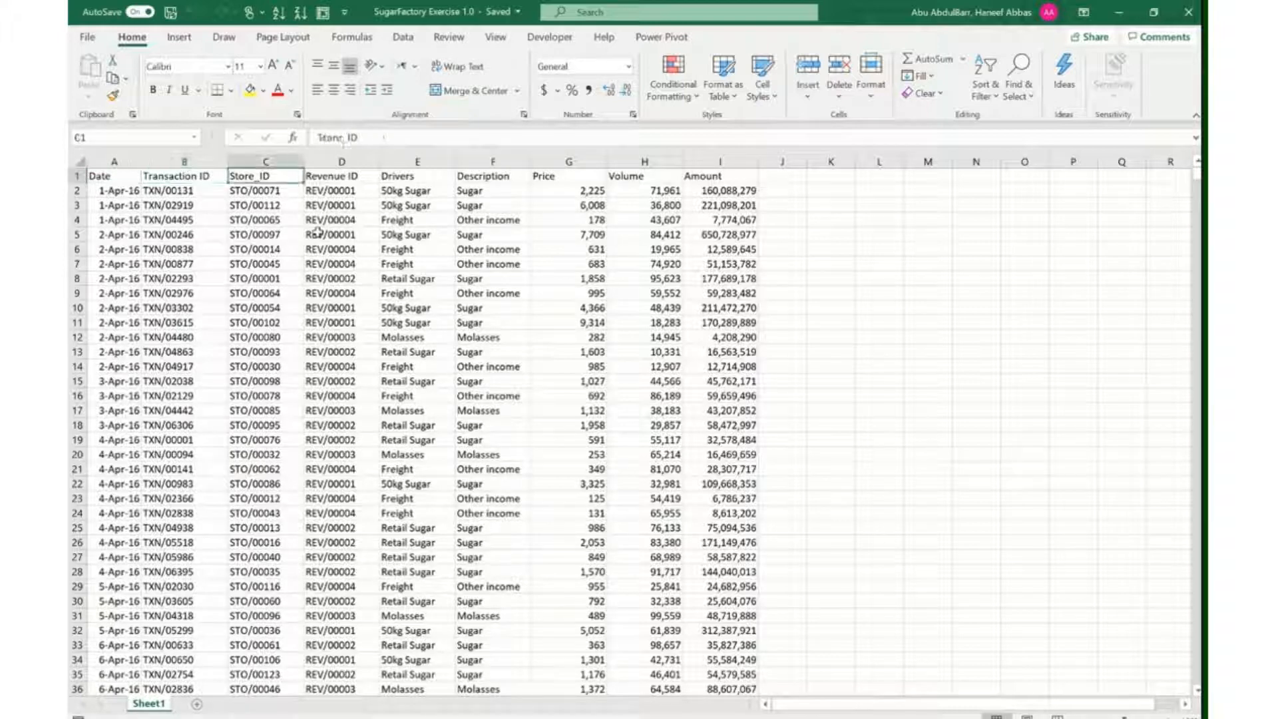
pyautogui.press('Right')
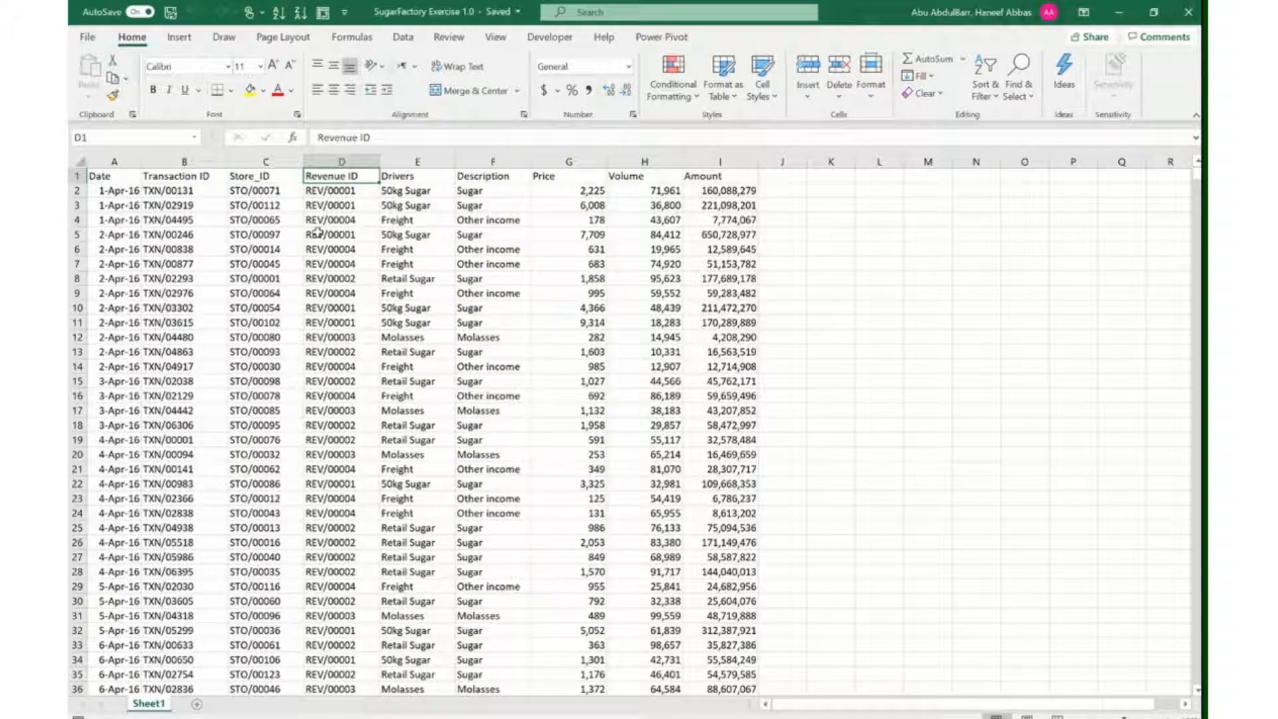
pyautogui.press('Right')
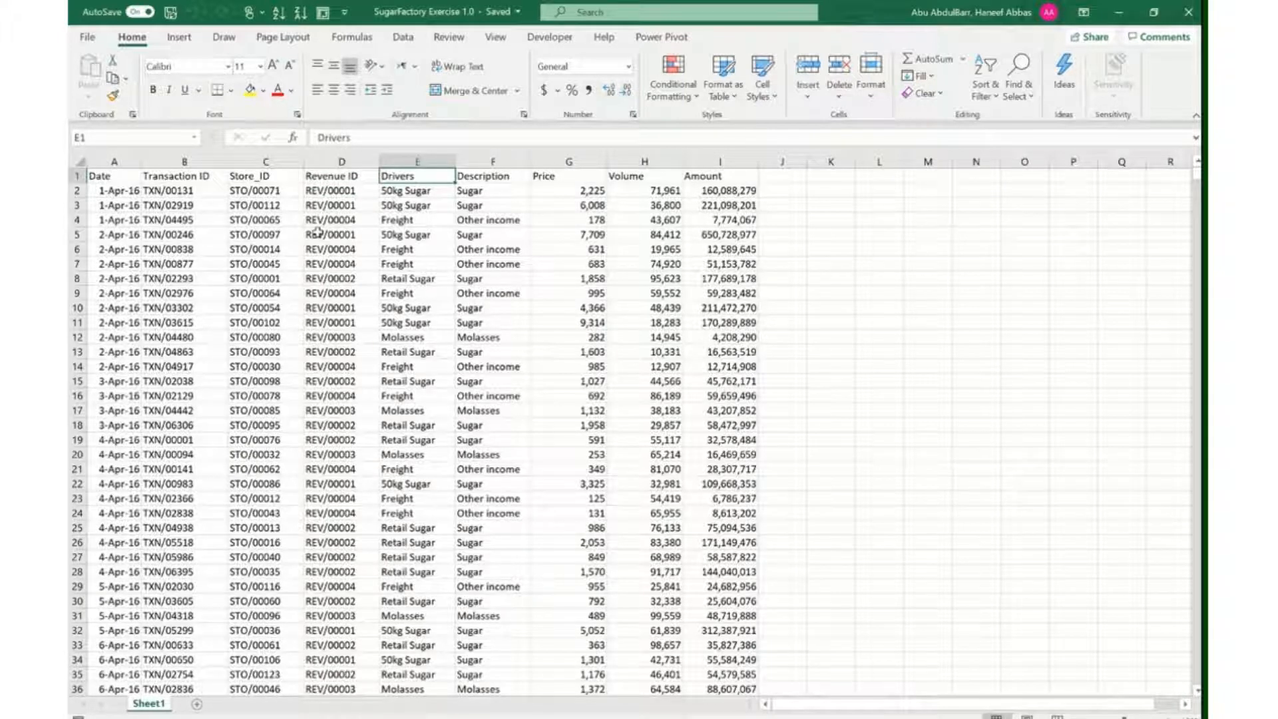
pyautogui.press('Right')
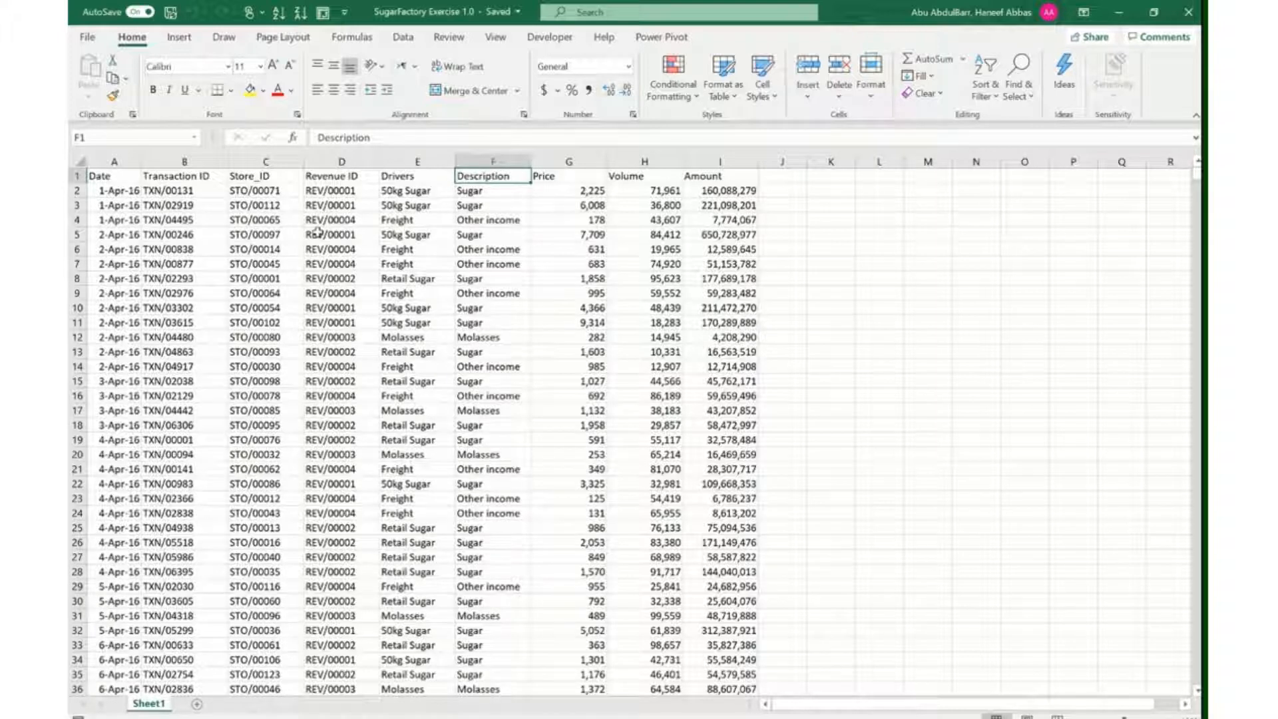
pyautogui.press('Right')
pyautogui.press('Right')
pyautogui.press('Right')
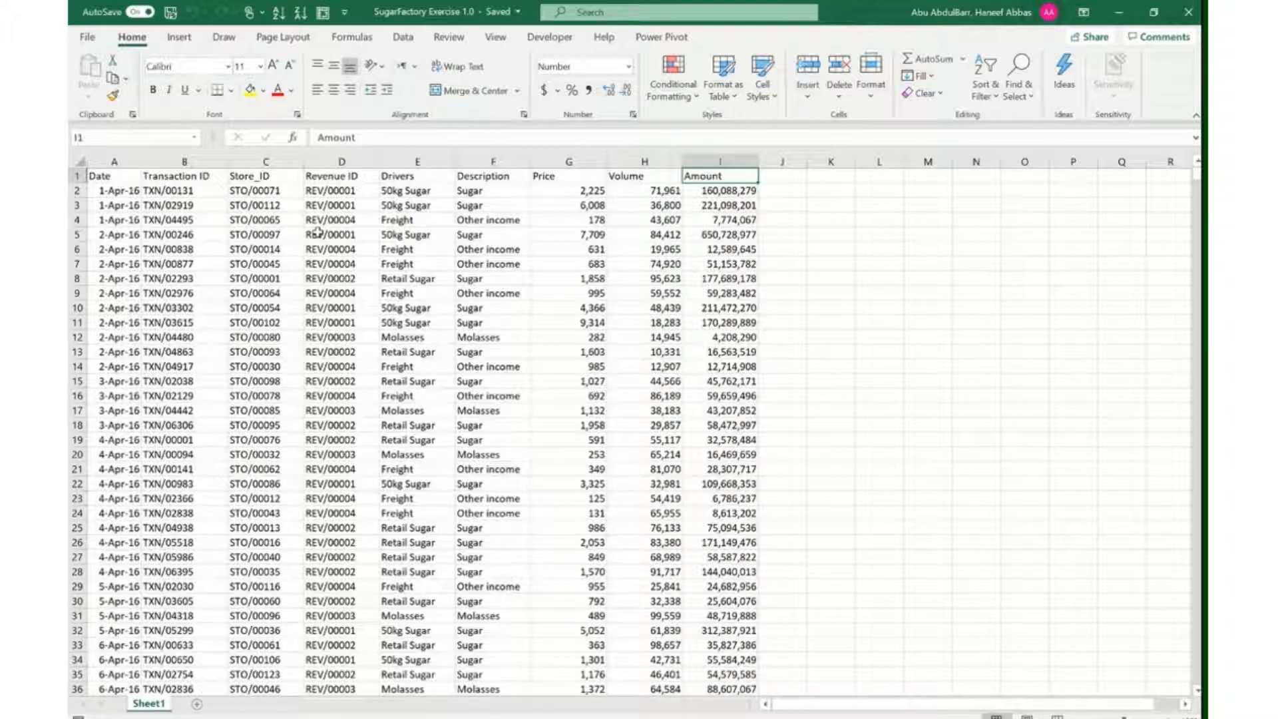
# Return from the Amount heading to the Date heading and select the whole header row
pyautogui.press('Left')
pyautogui.press('Left')
pyautogui.press('Right')
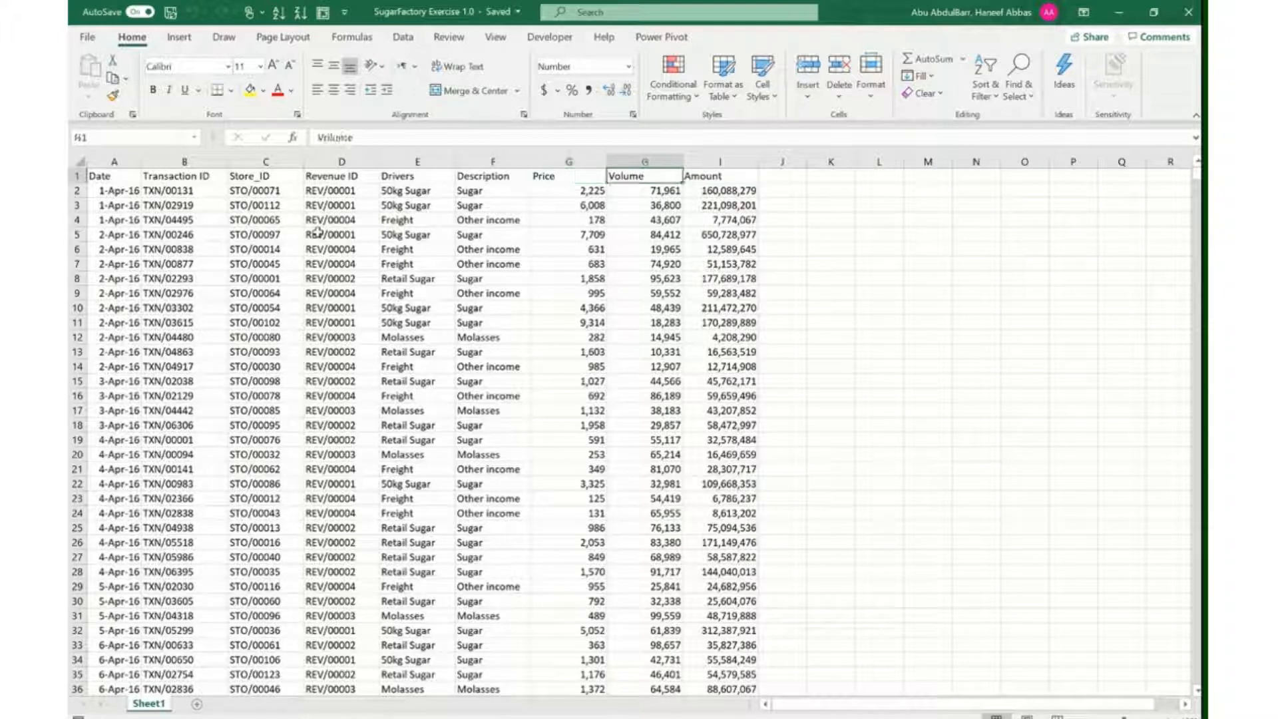
pyautogui.press('Left')
pyautogui.press('Left')
pyautogui.press('Left')
pyautogui.press('Left')
pyautogui.press('Left')
pyautogui.press('Left')
pyautogui.press('Left')
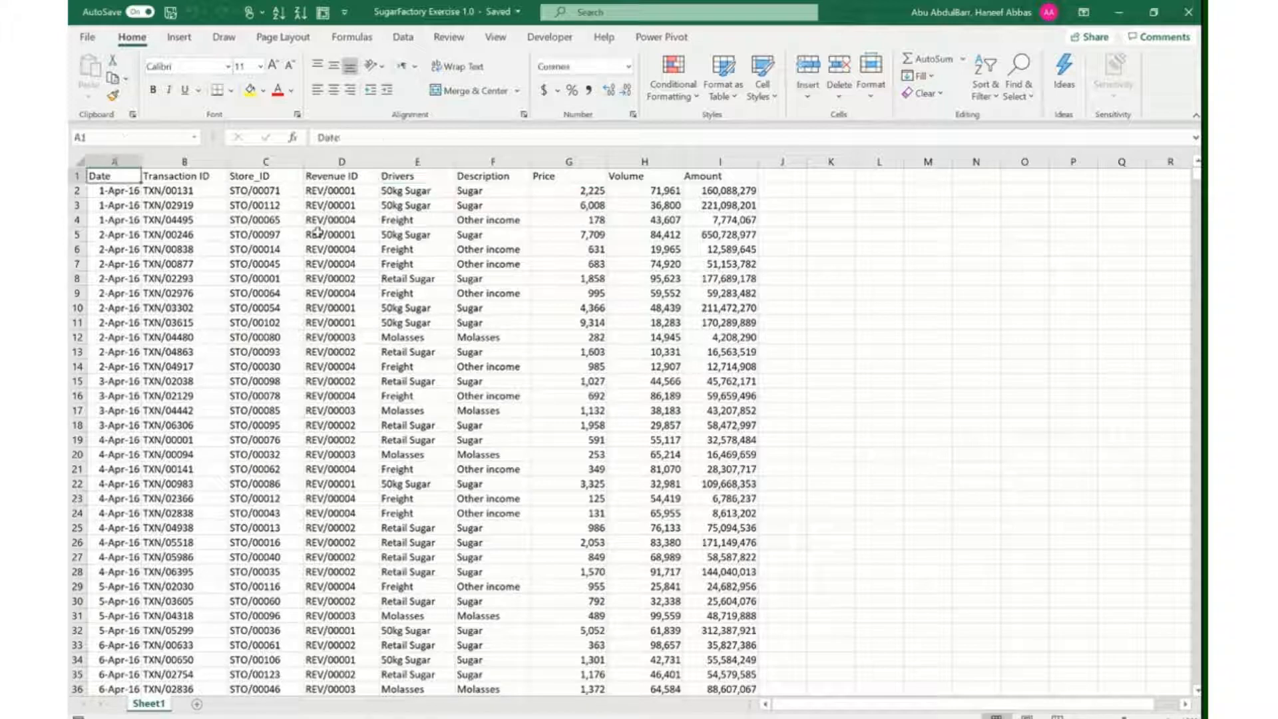
pyautogui.hotkey('shift', 'space')
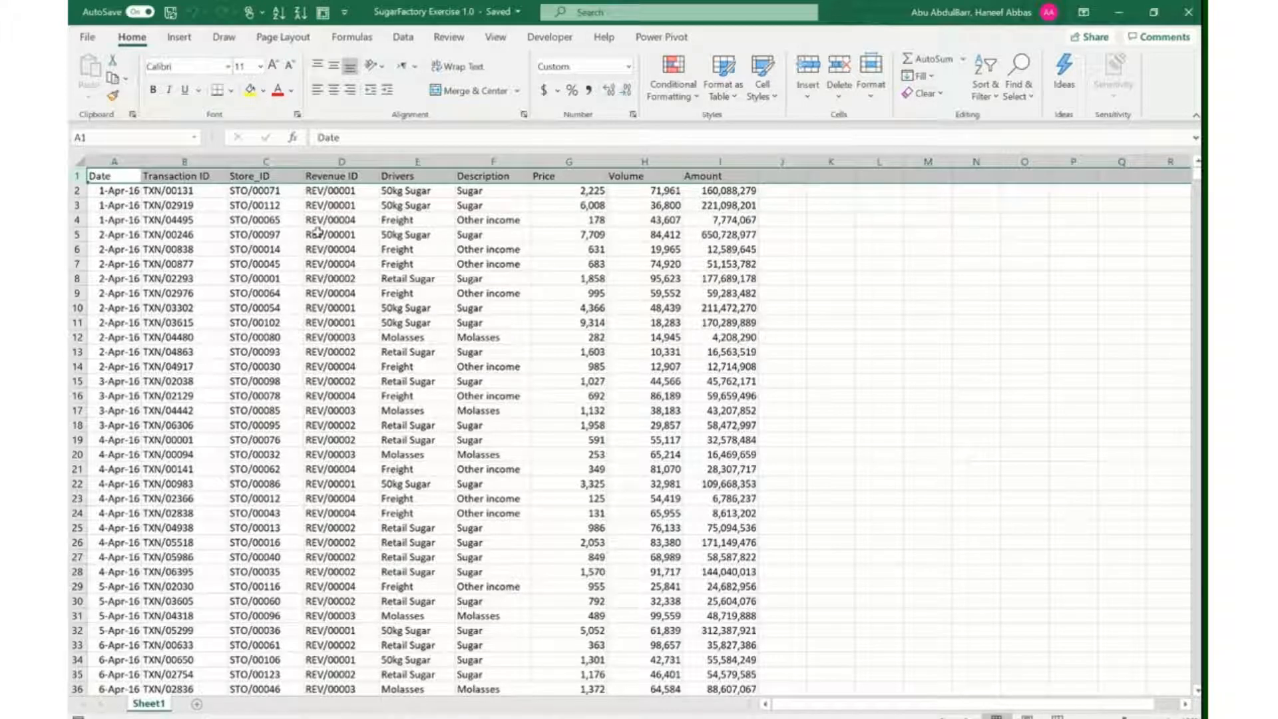
# Examine the first records below the headings, following row 3 from Date across to Drivers
pyautogui.press('Down')
pyautogui.press('Up')
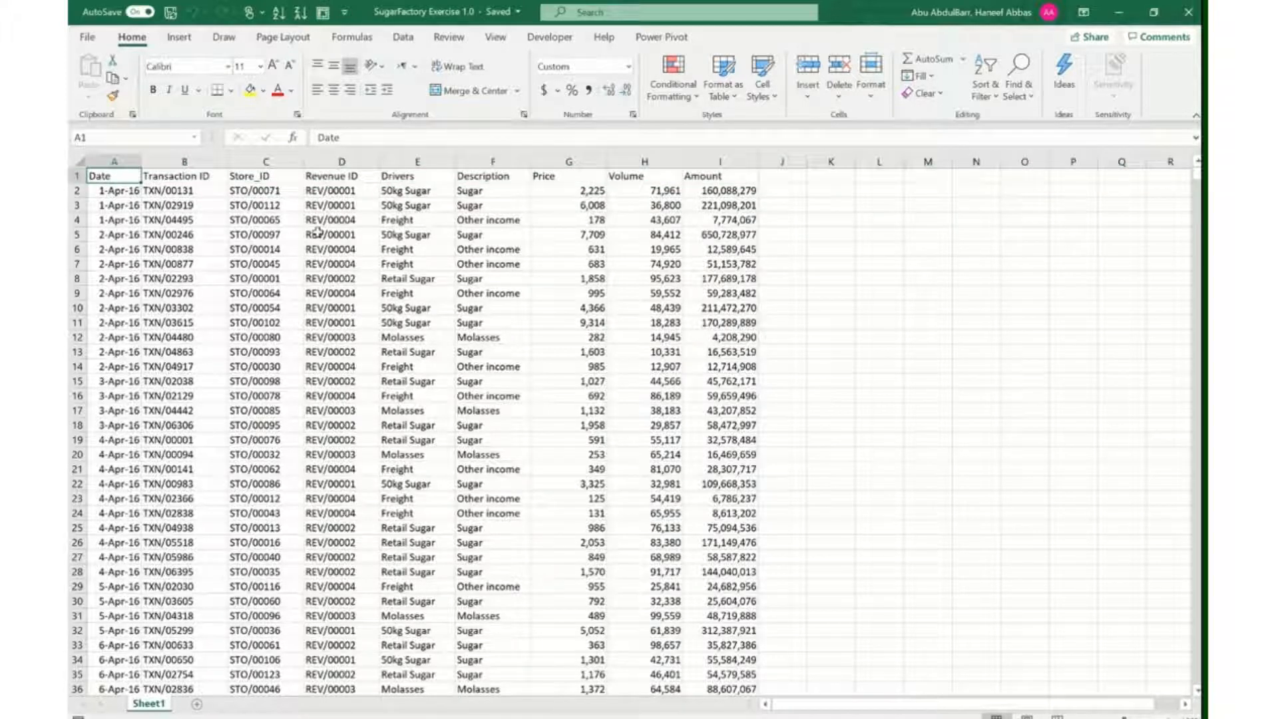
pyautogui.press('Down')
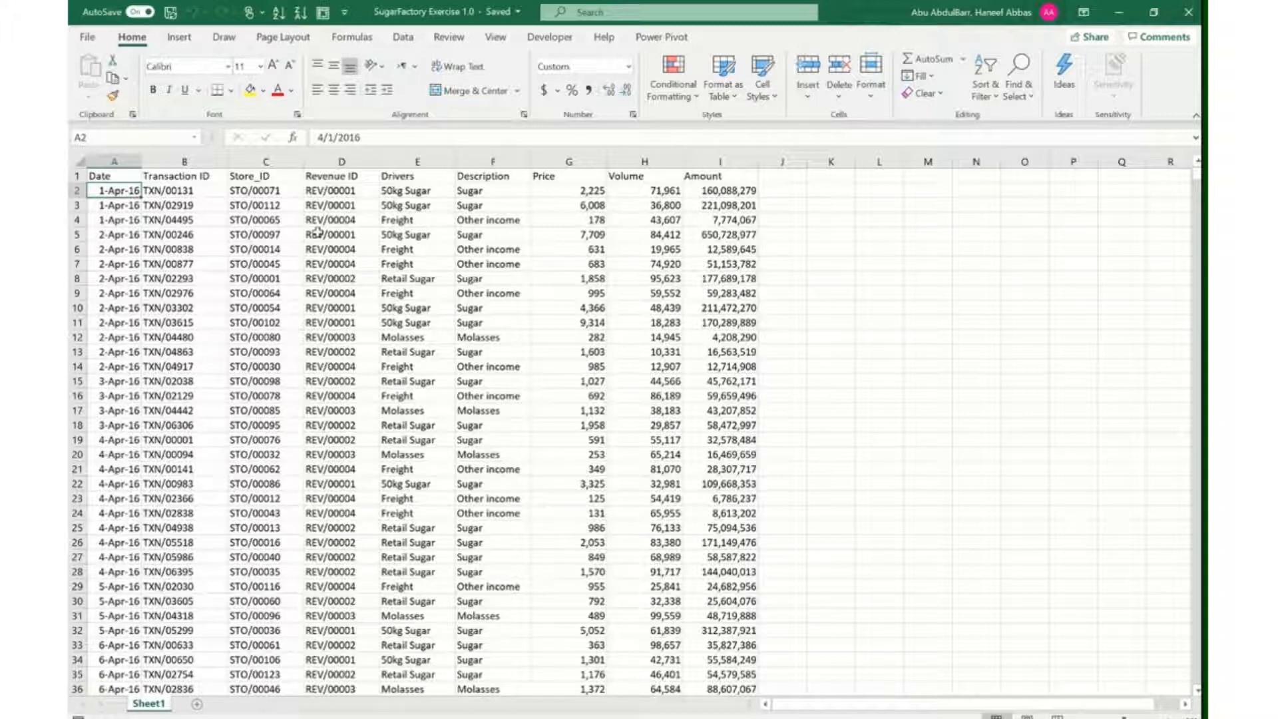
pyautogui.press('Down')
pyautogui.press('Right')
pyautogui.press('Left')
pyautogui.press('Right')
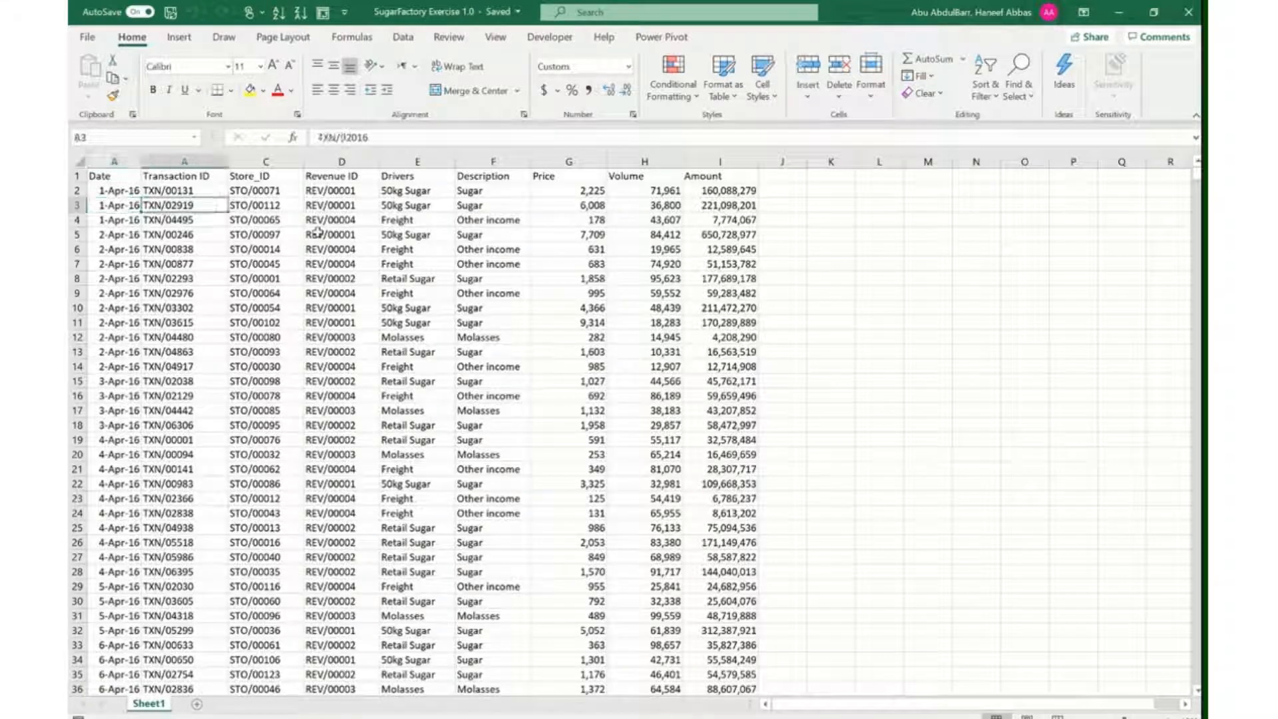
pyautogui.press('Right')
pyautogui.press('Right')
pyautogui.press('Right')
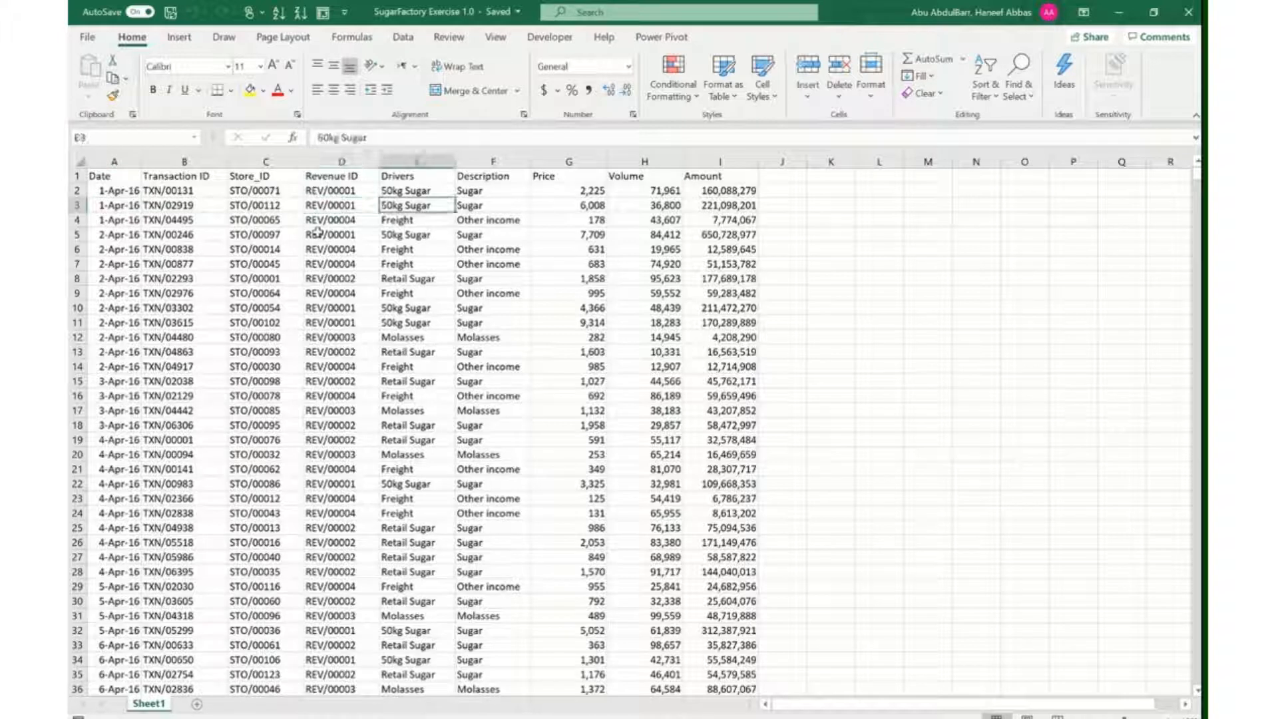
pyautogui.press('Left')
pyautogui.press('Left')
pyautogui.press('Left')
pyautogui.press('Left')
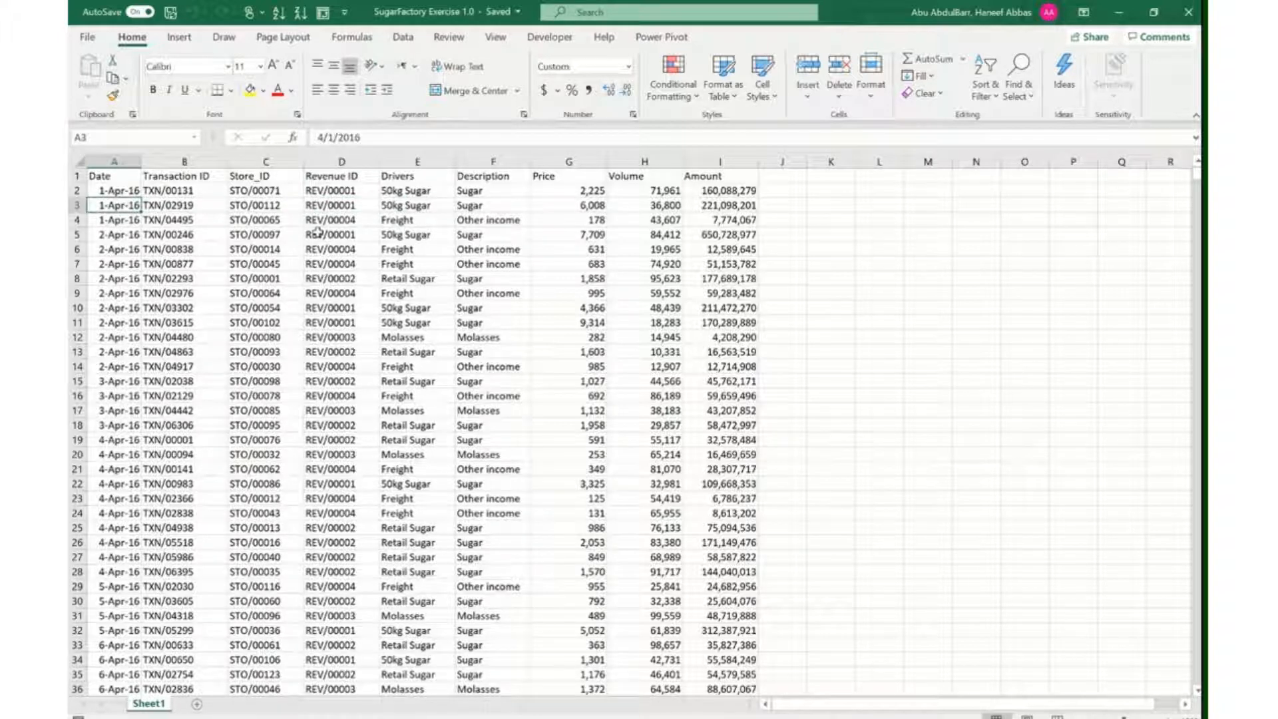
pyautogui.press('Up')
pyautogui.press('Up')
pyautogui.press('Right')
pyautogui.press('Left')
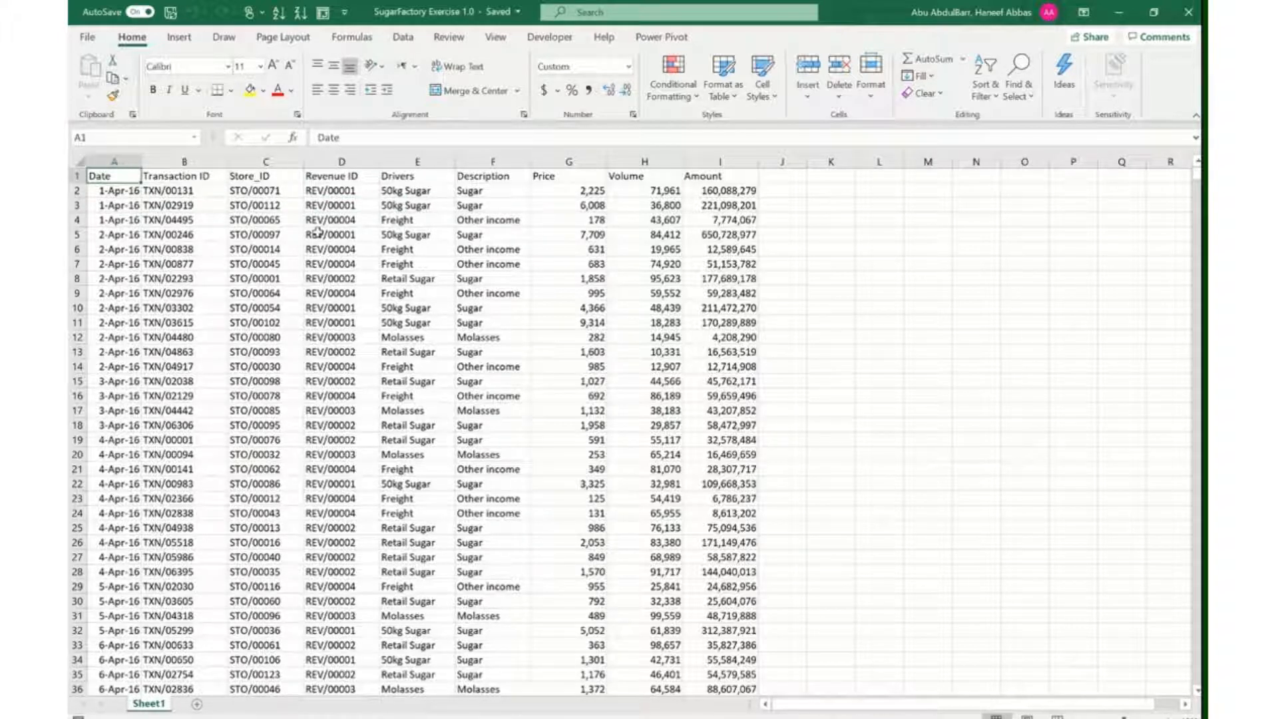
pyautogui.press('Right')
pyautogui.press('Right')
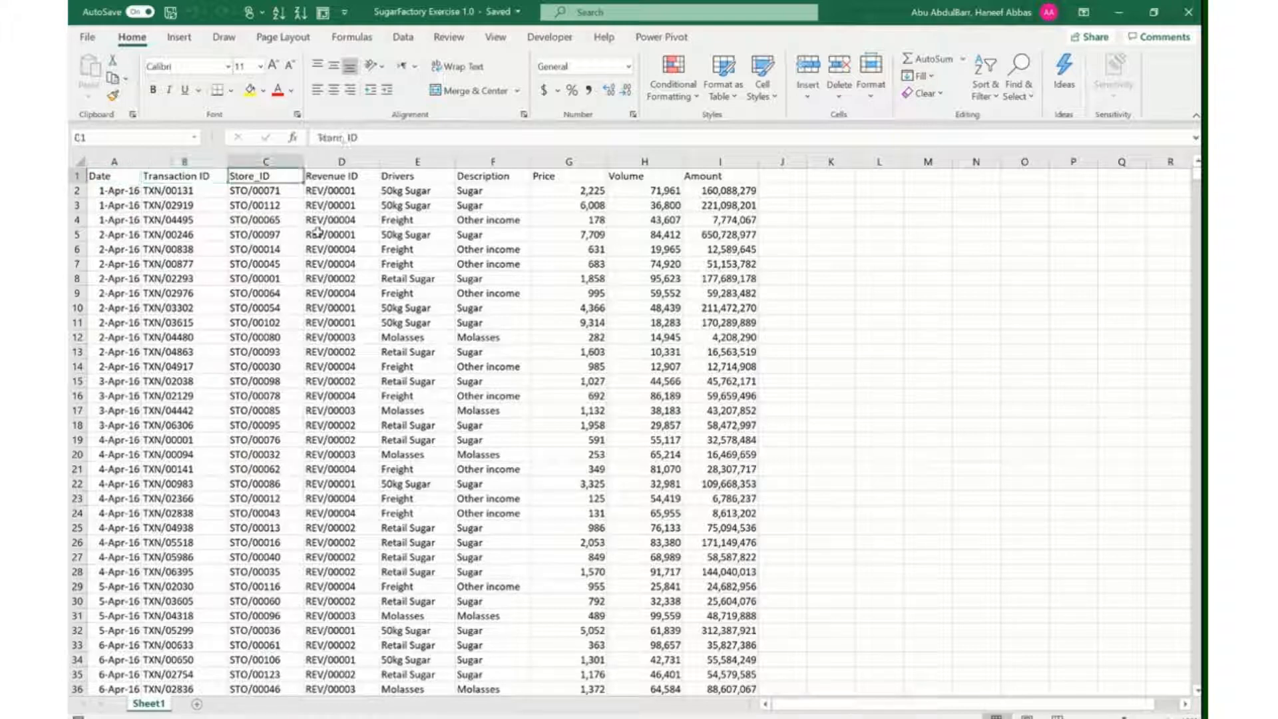
pyautogui.press('Right')
pyautogui.press('Right')
pyautogui.press('Right')
pyautogui.press('Left')
pyautogui.press('Left')
pyautogui.press('Left')
pyautogui.press('Left')
pyautogui.press('Left')
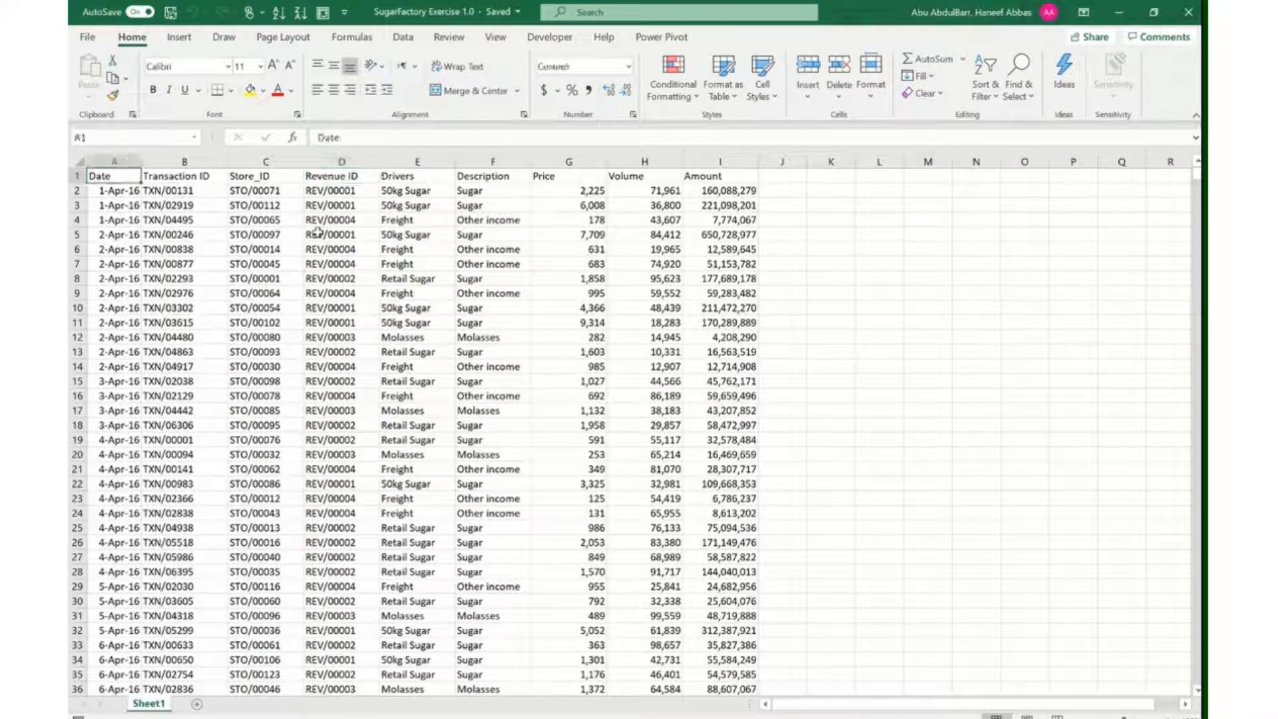
# Insert an empty column between the Date and Transaction ID columns
pyautogui.press('Right')
pyautogui.press('Right')
pyautogui.press('Left')
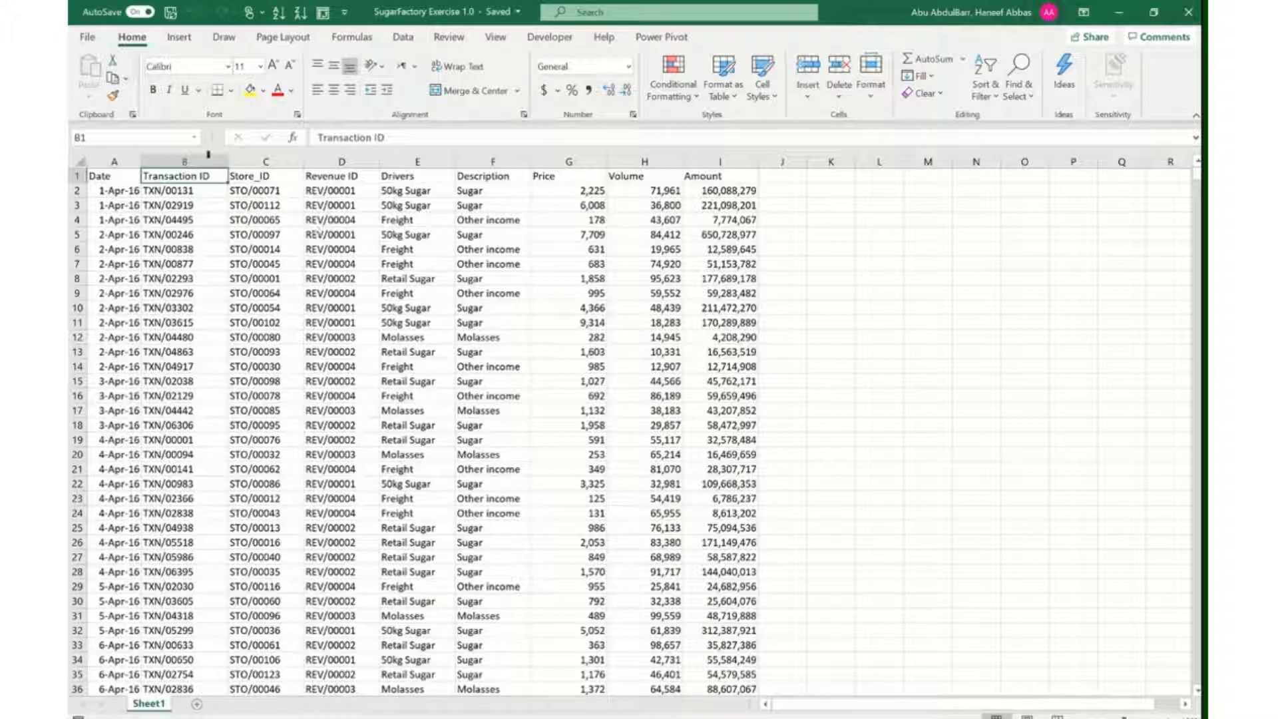
pyautogui.click(196, 162)
pyautogui.rightClick(199, 162)
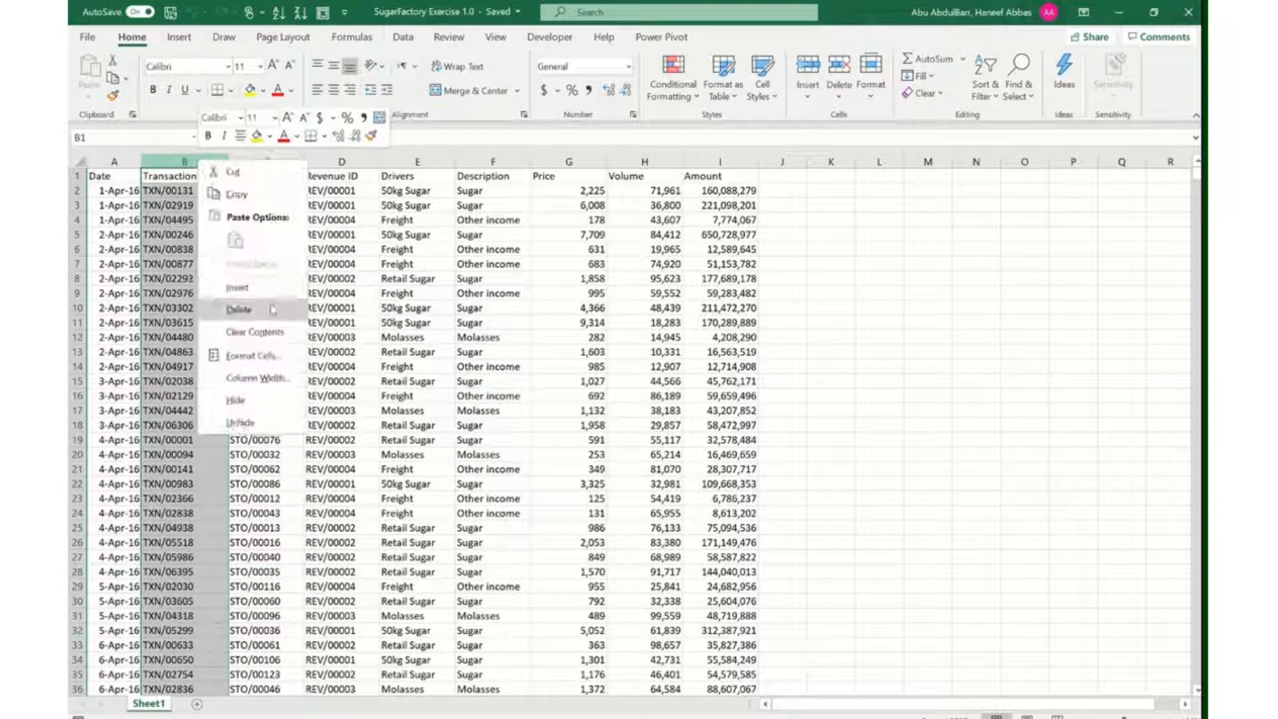
pyautogui.click(239, 287)
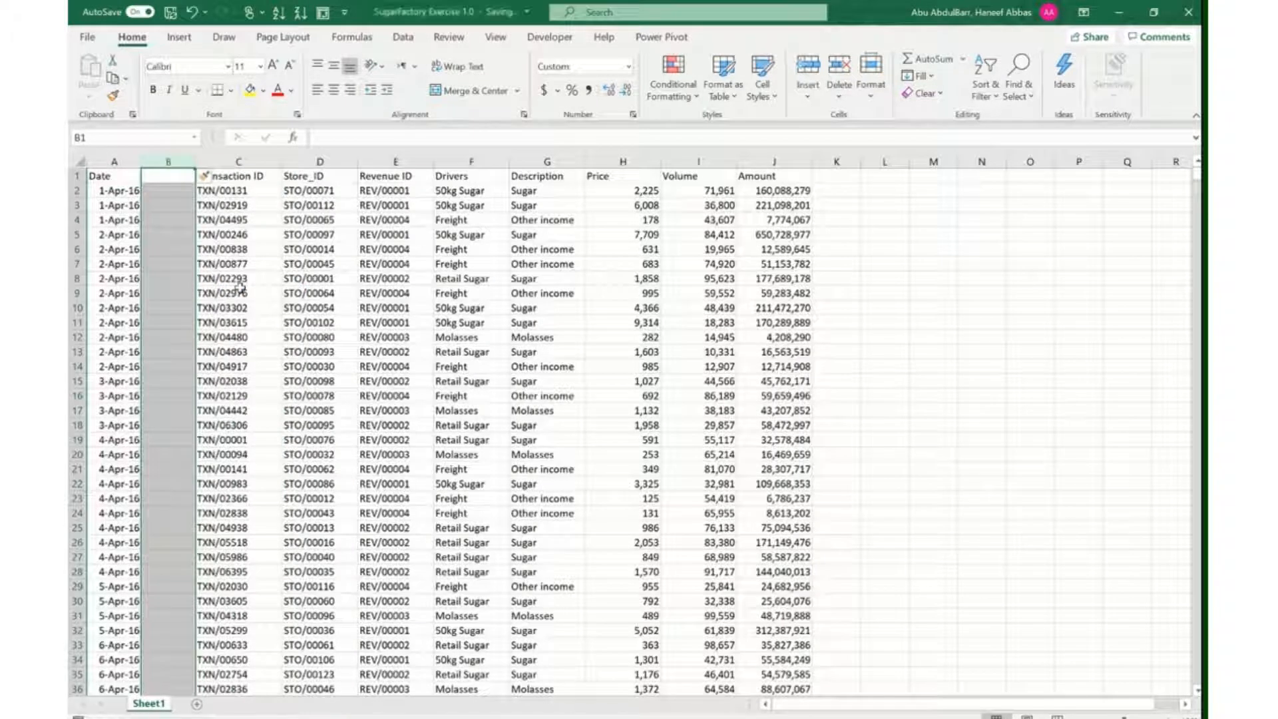
# Examine the empty column B down to the end of the sheet and compare it with its neighbouring columns at row 3
pyautogui.hotkey('ctrl', 'Down')
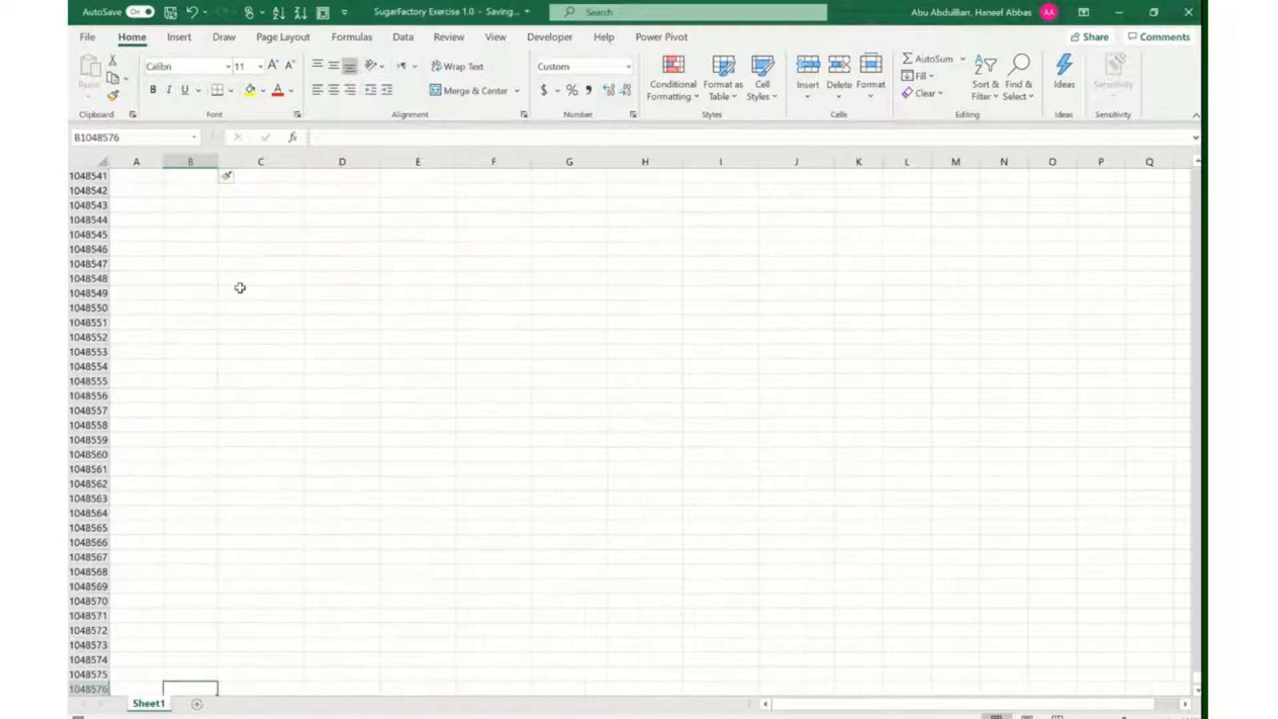
pyautogui.hotkey('ctrl', 'Up')
pyautogui.press('Down')
pyautogui.press('Down')
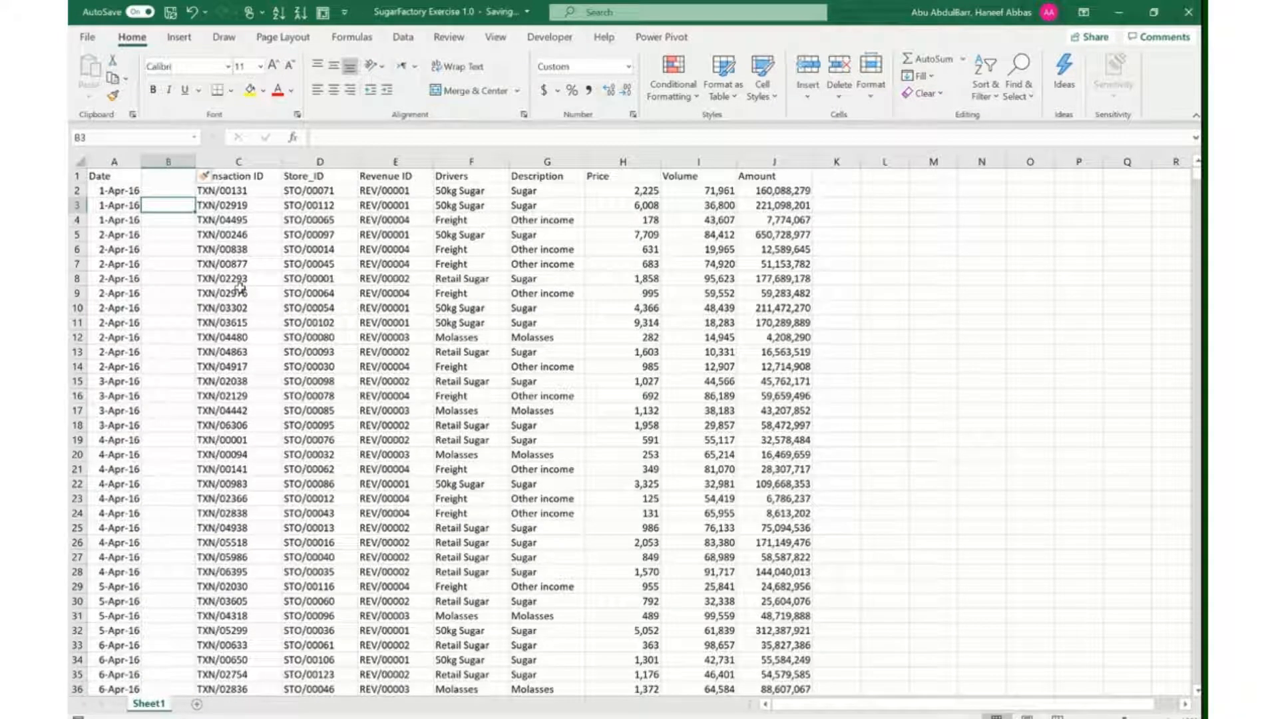
pyautogui.press('Right')
pyautogui.press('Left')
pyautogui.press('Left')
pyautogui.press('Right')
pyautogui.press('Left')
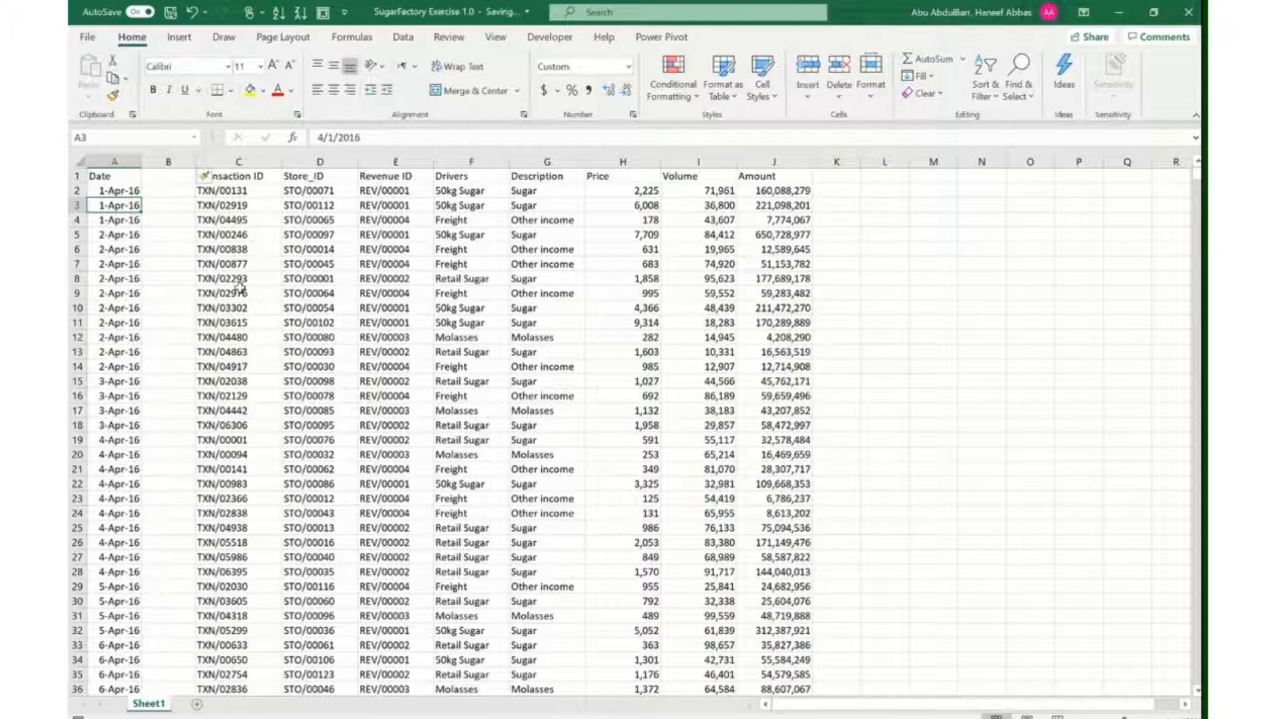
pyautogui.press('Right')
pyautogui.press('Left')
pyautogui.press('Right')
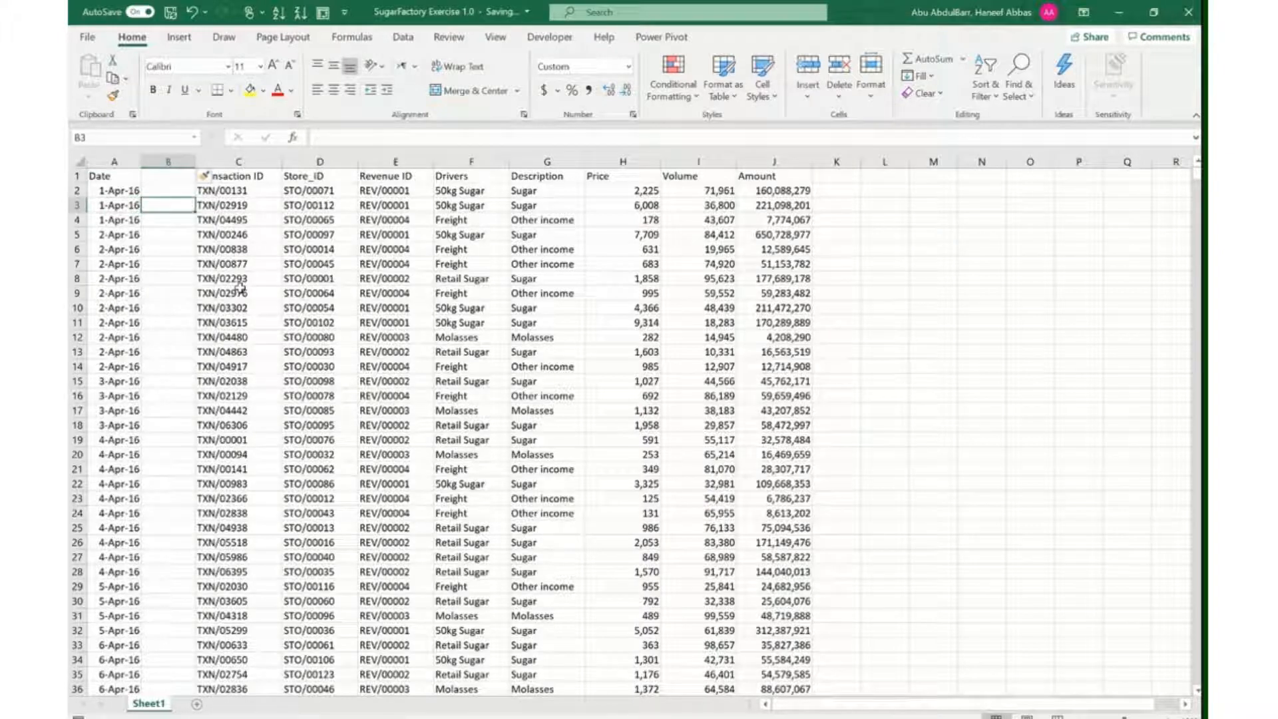
# Delete the empty column B between Date and Transaction ID
pyautogui.hotkey('ctrl', 'space')
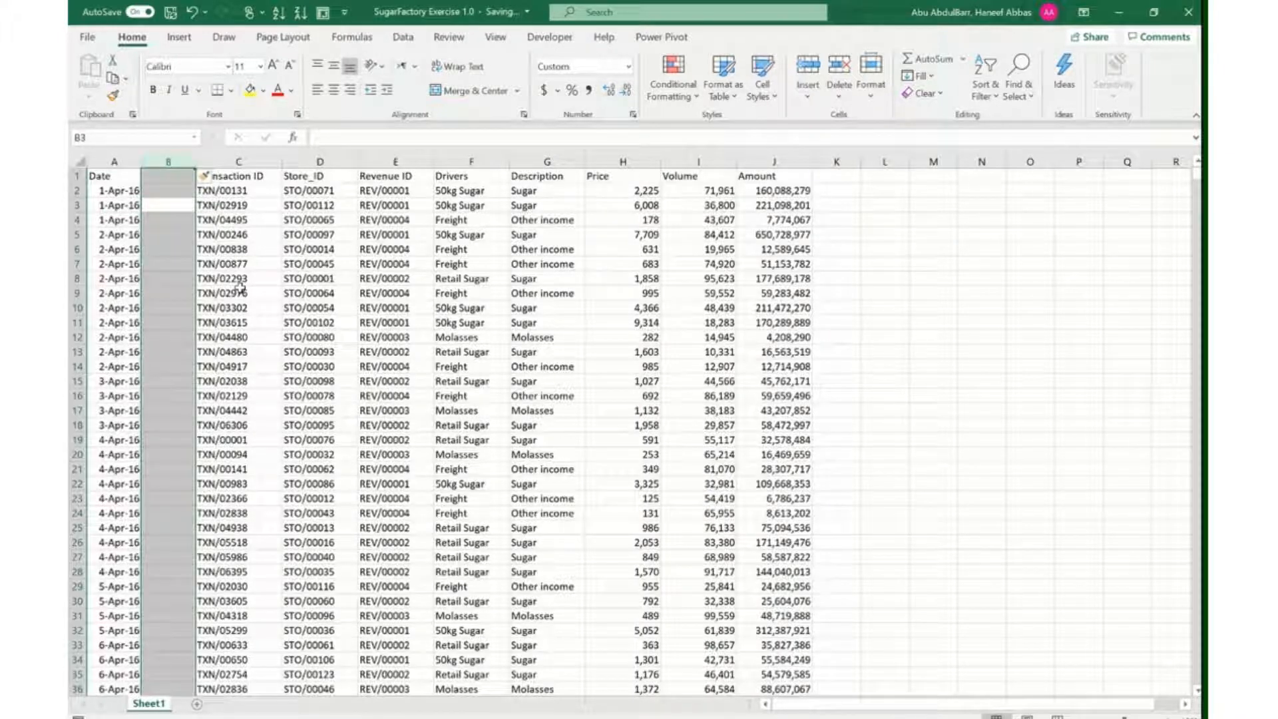
pyautogui.hotkey('ctrl', '-')
pyautogui.press('Down')
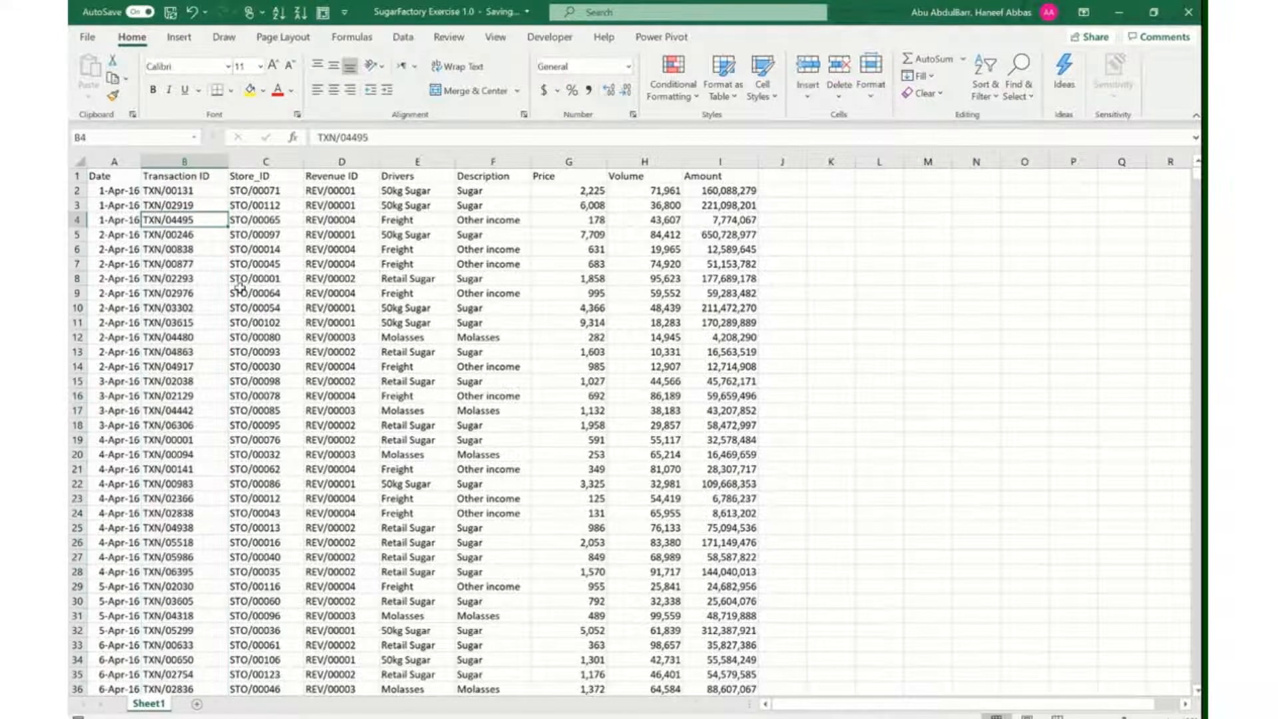
# Insert an entire blank row at row 5, above the first 2-Apr-16 record
pyautogui.press('Down')
pyautogui.press('Up')
pyautogui.press('Down')
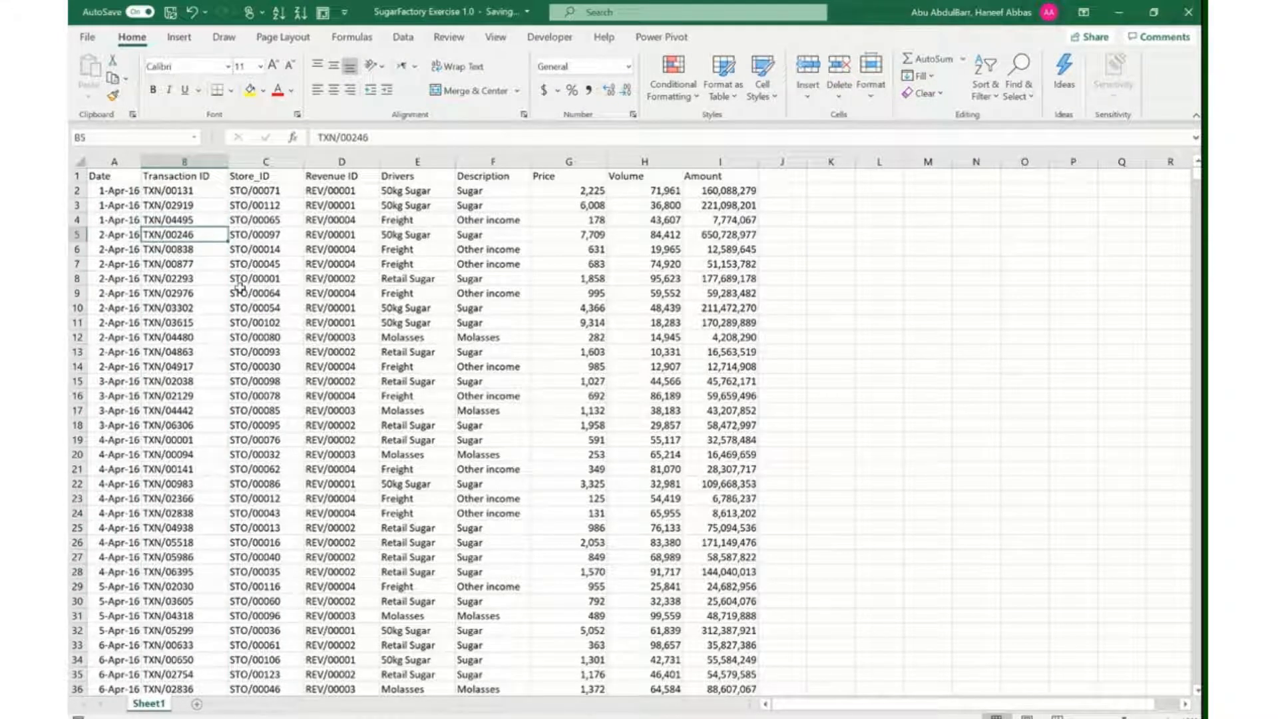
pyautogui.press('Left')
pyautogui.press('Right')
pyautogui.press('Right')
pyautogui.press('Left')
pyautogui.press('Left')
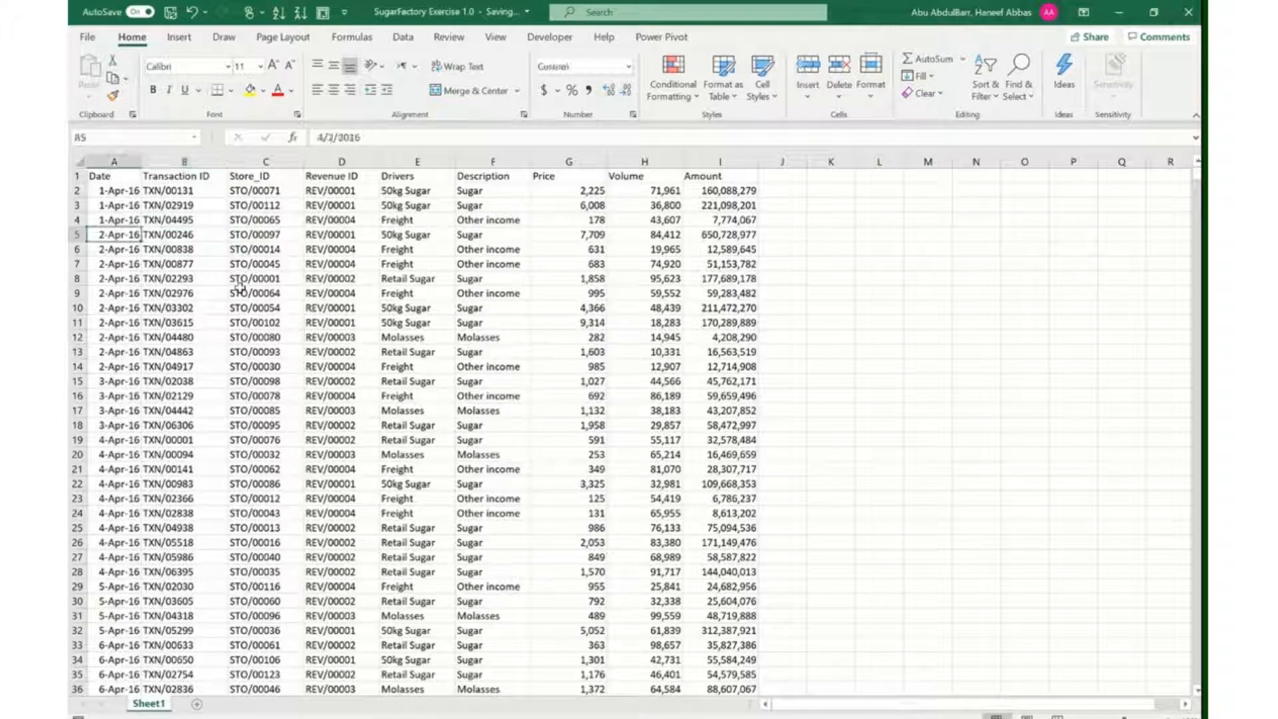
pyautogui.press('Right')
pyautogui.hotkey('ctrl', 'shift', '+')
pyautogui.press('r')
pyautogui.press('Return')
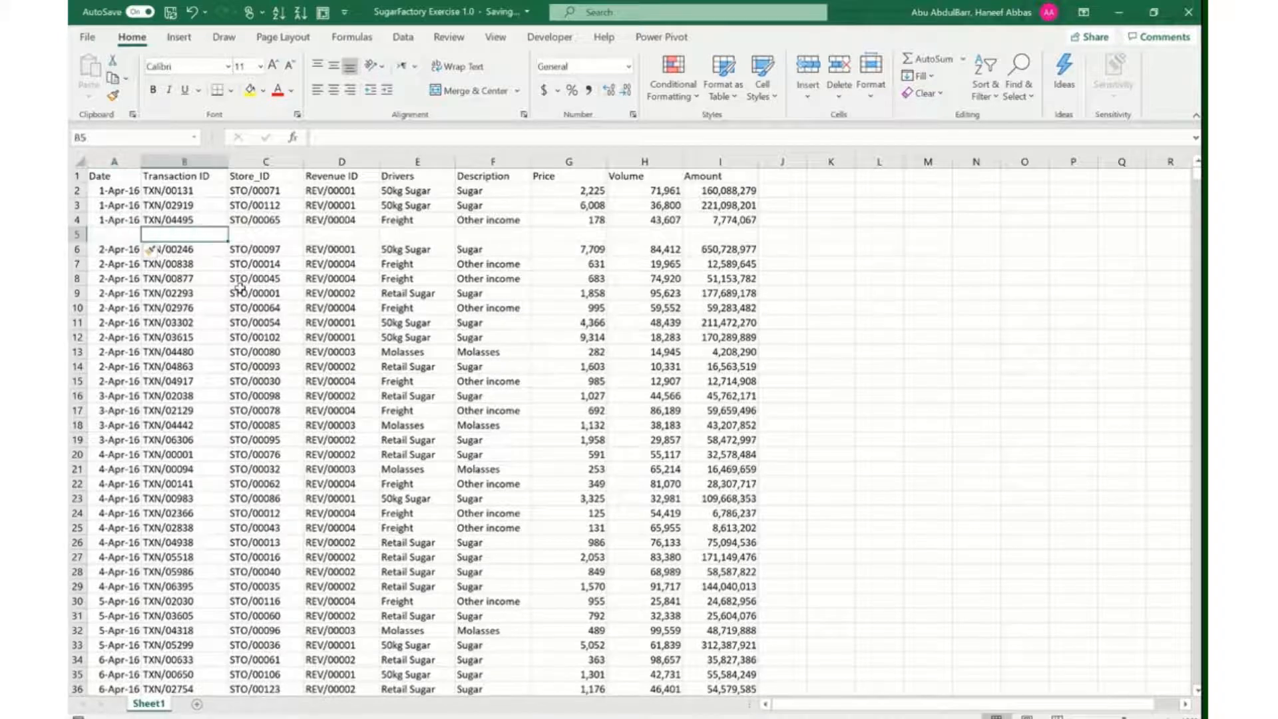
# Examine how the blank row 5 separates the records, selecting the whole row and following it from Date to Drivers
pyautogui.hotkey('shift', 'space')
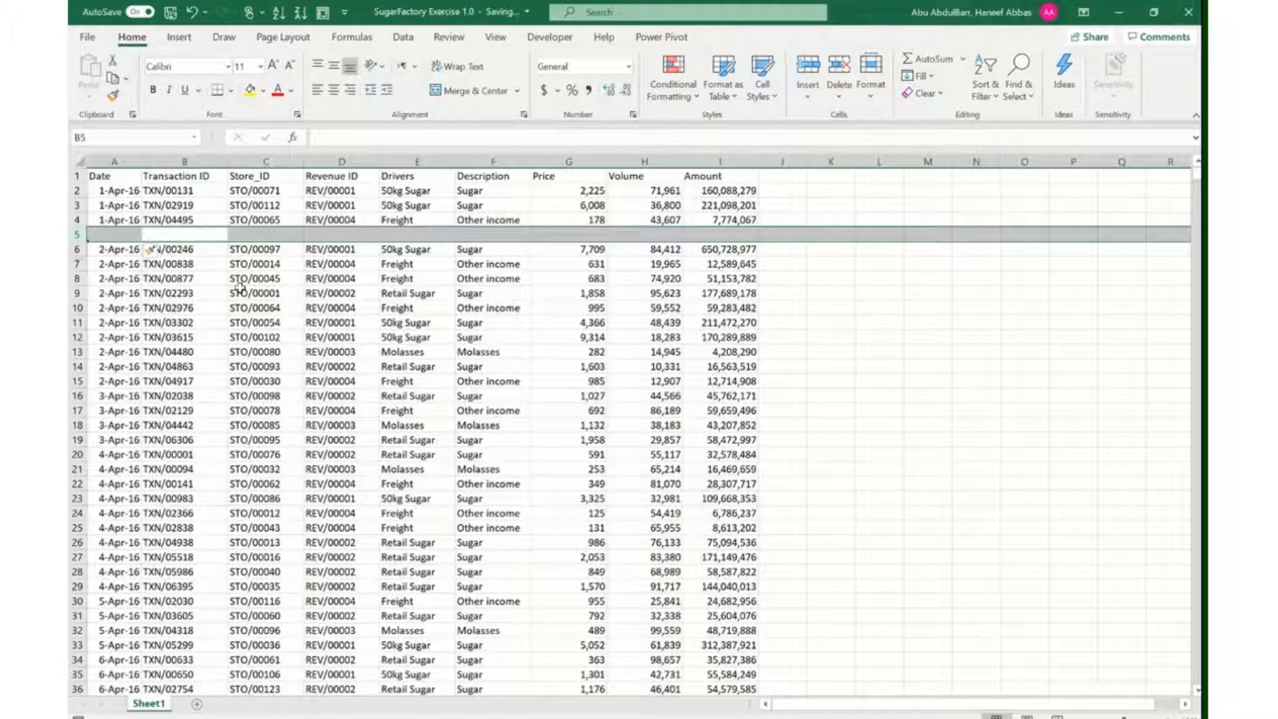
pyautogui.press('Down')
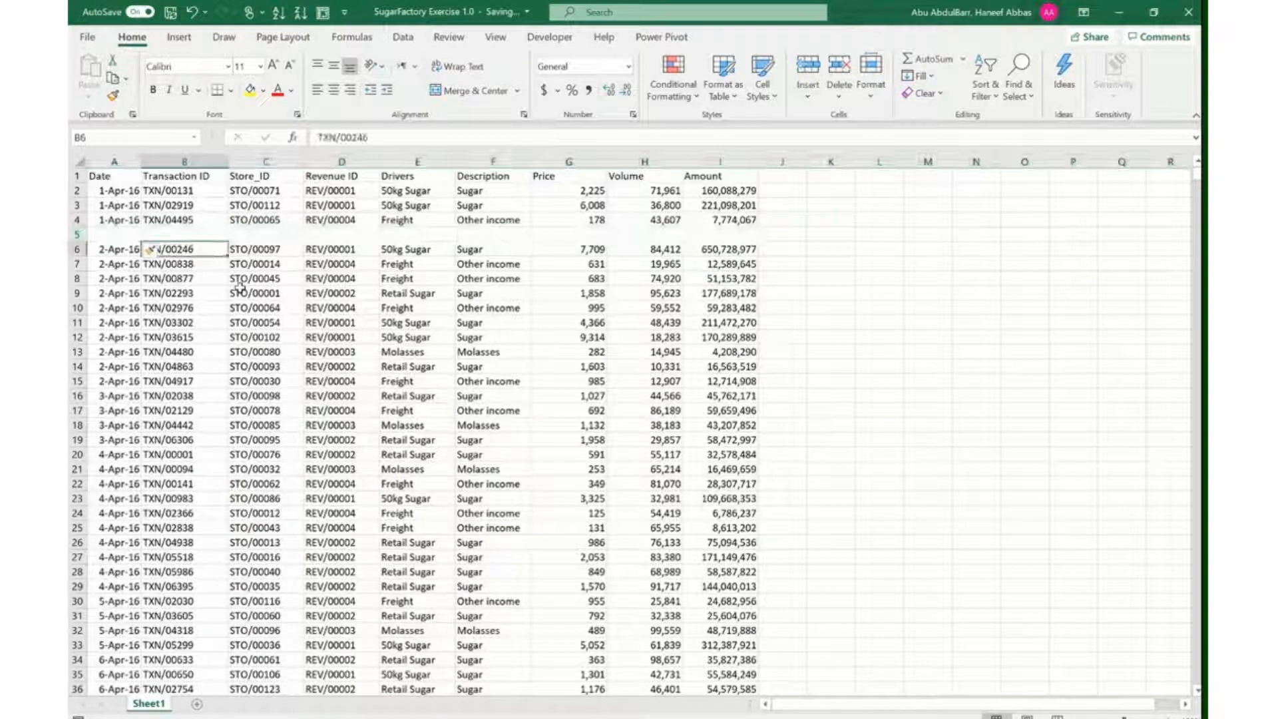
pyautogui.press('Up')
pyautogui.press('Left')
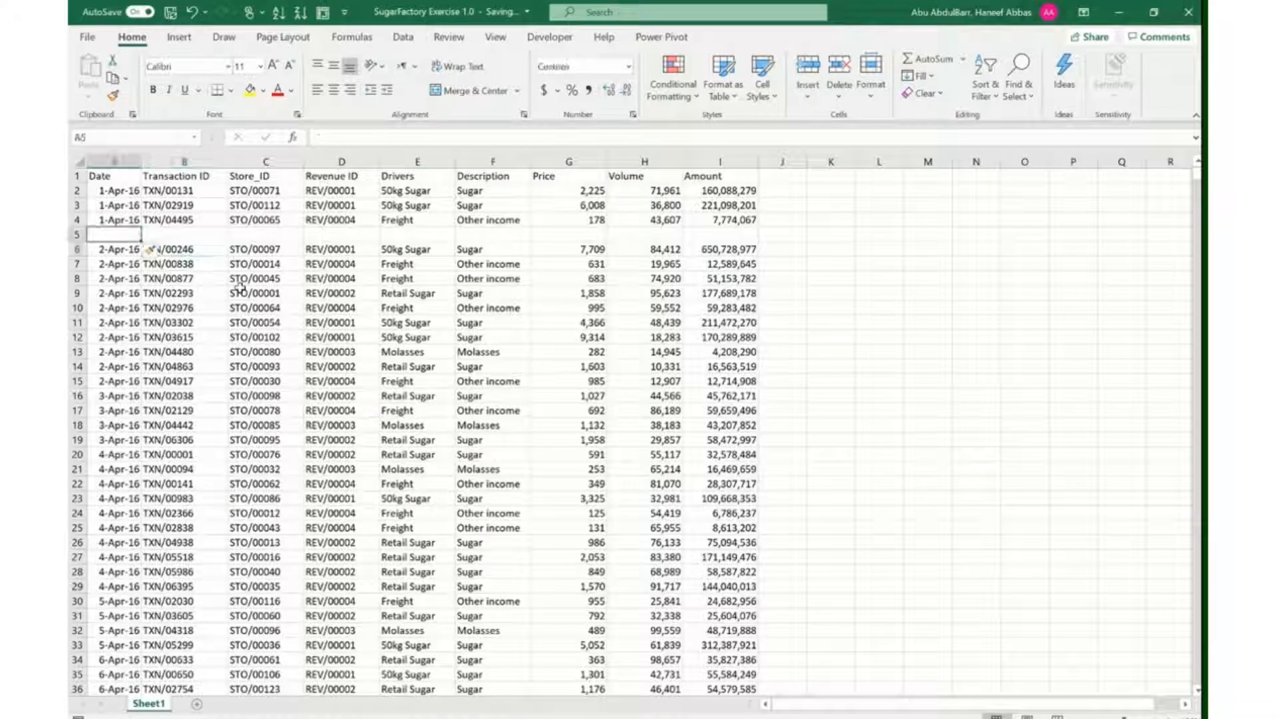
pyautogui.press('Right')
pyautogui.press('Right')
pyautogui.press('Right')
pyautogui.press('Right')
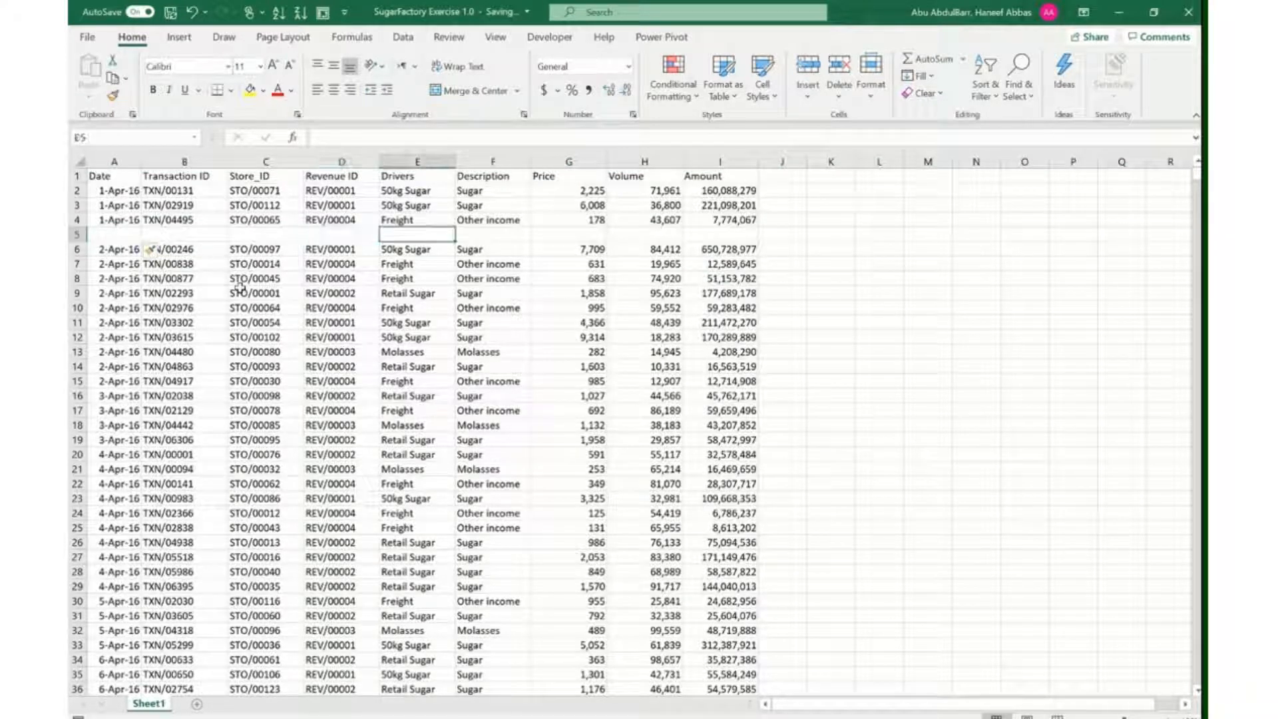
pyautogui.press('Left')
pyautogui.press('Left')
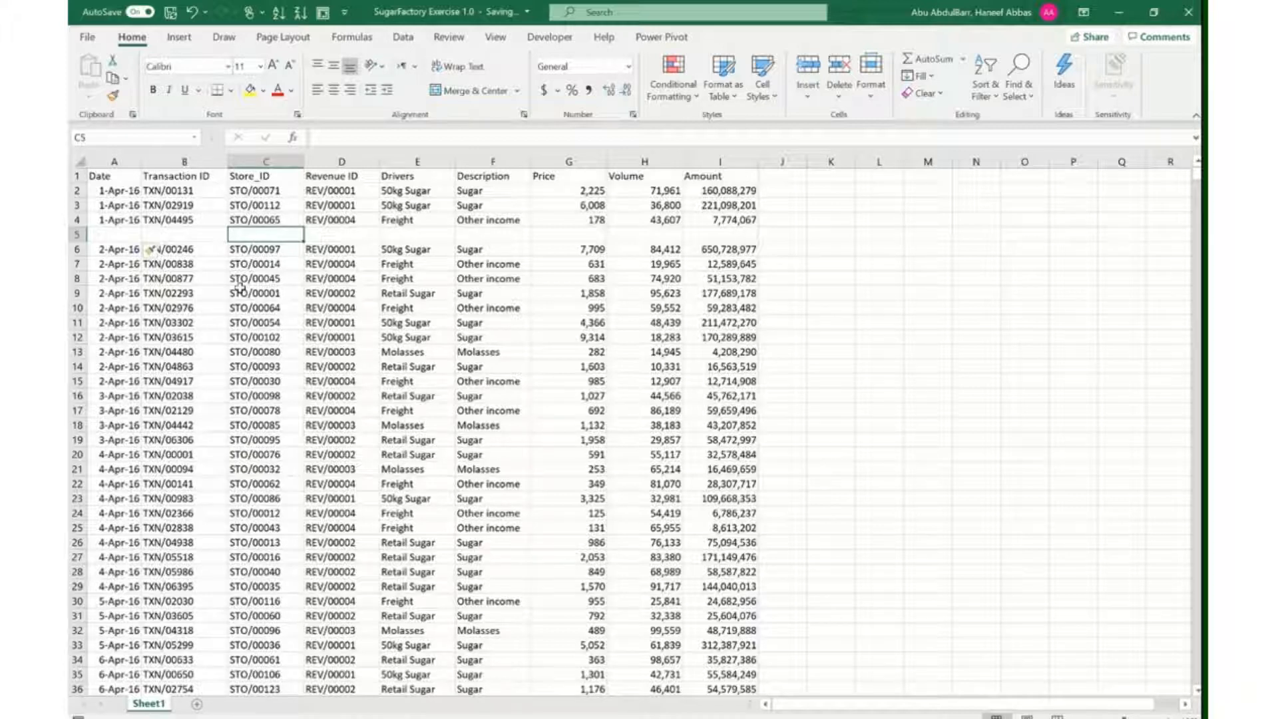
# Delete the entire blank row 5 from the transaction table
pyautogui.hotkey('shift', 'space')
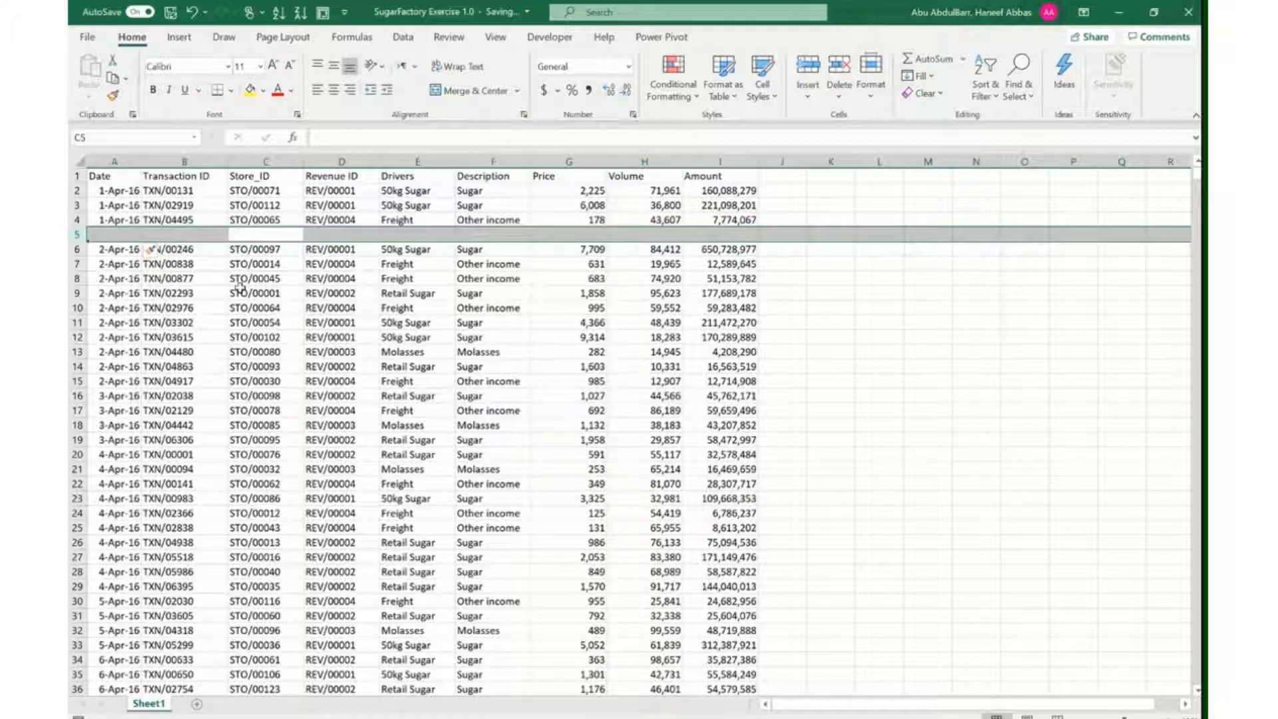
pyautogui.hotkey('ctrl', '-')
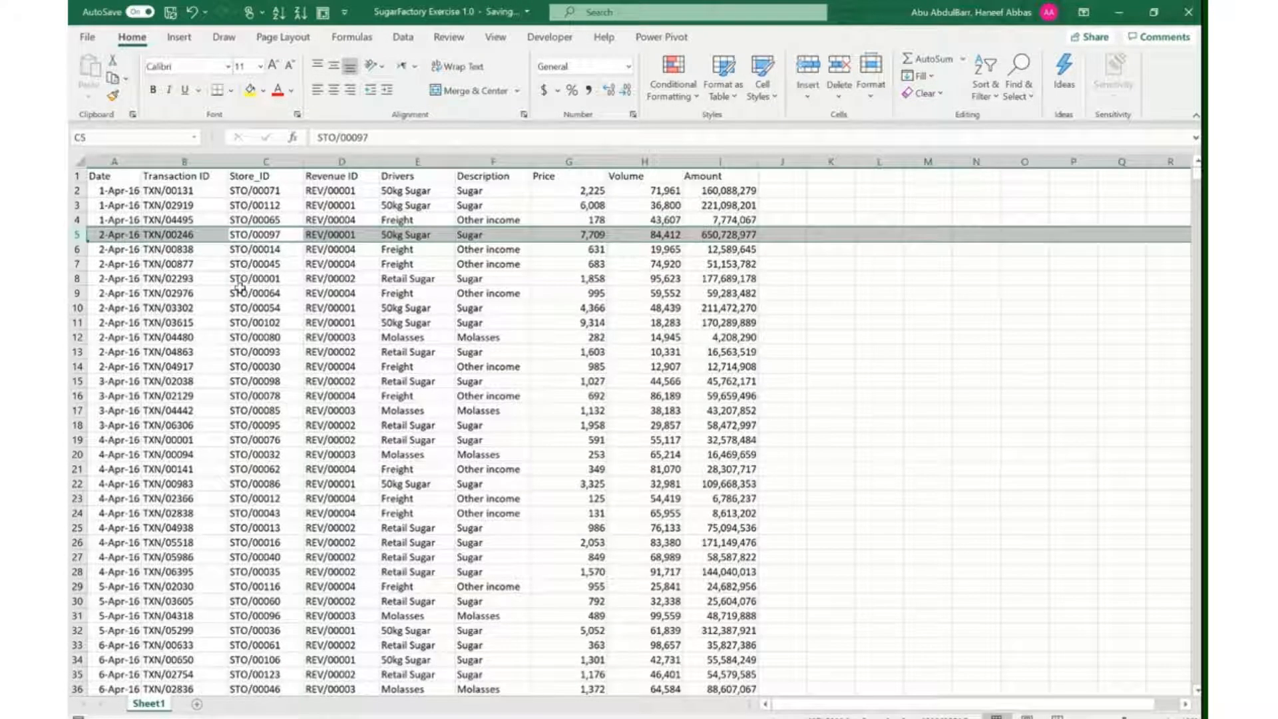
# Examine the end of the table, following the empty row 7166 below the last record from Date to Amount for a totals row
pyautogui.press('Right')
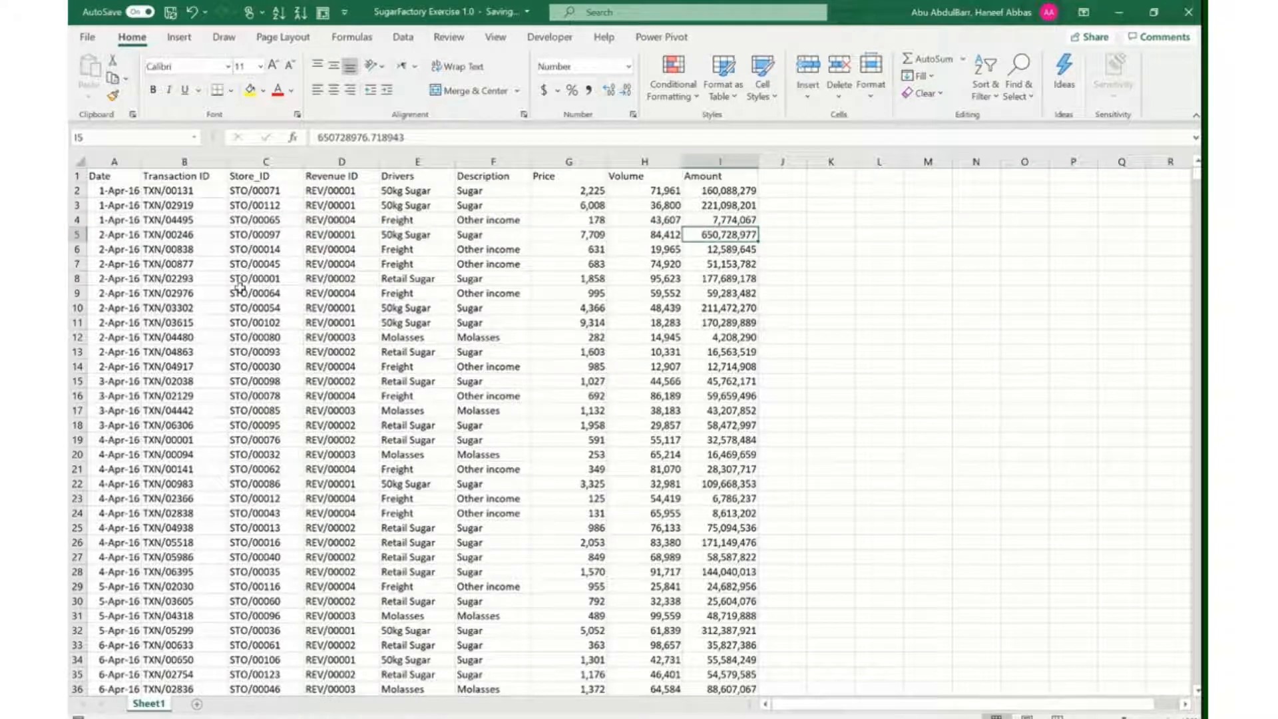
pyautogui.hotkey('ctrl', 'Down')
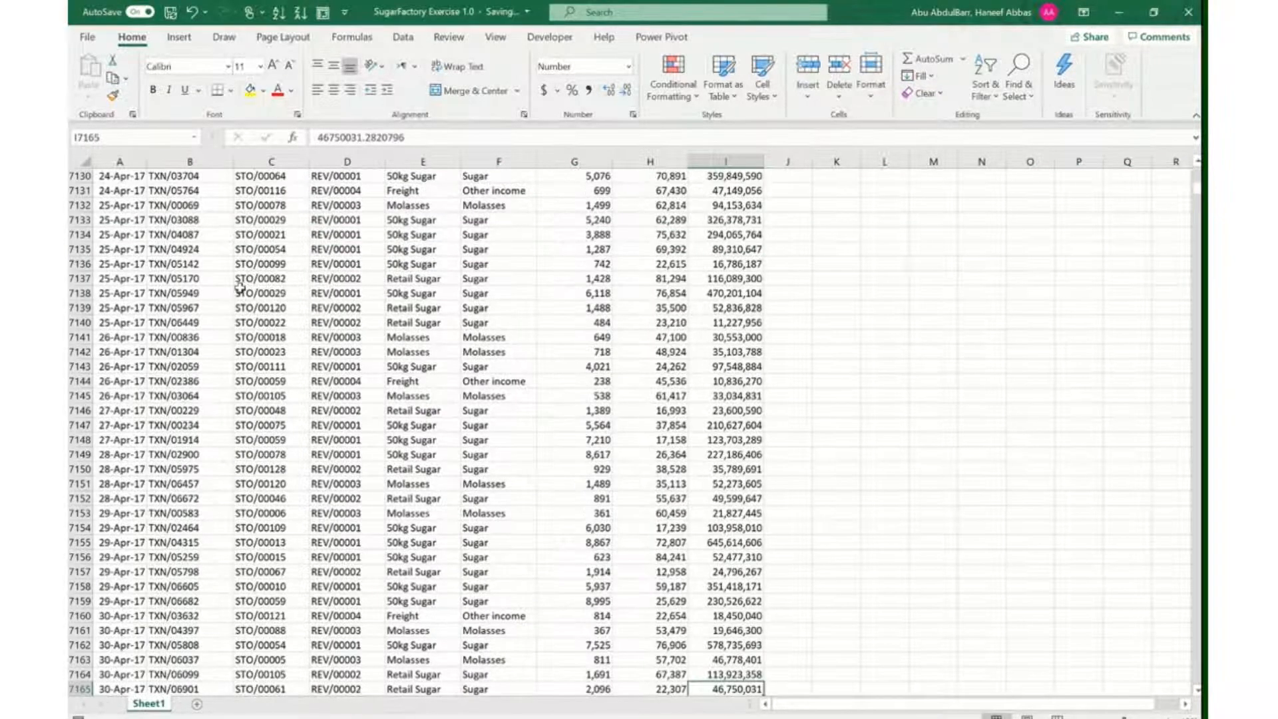
pyautogui.press('Down')
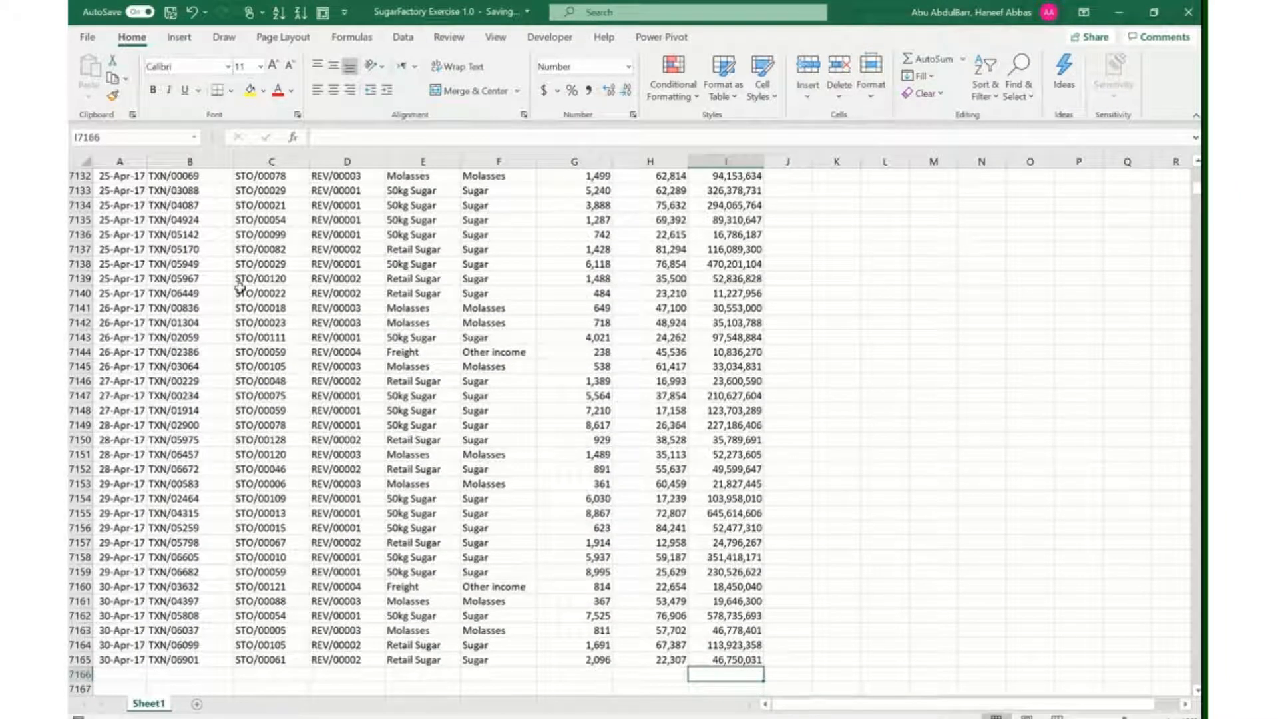
pyautogui.hotkey('ctrl', 'Left')
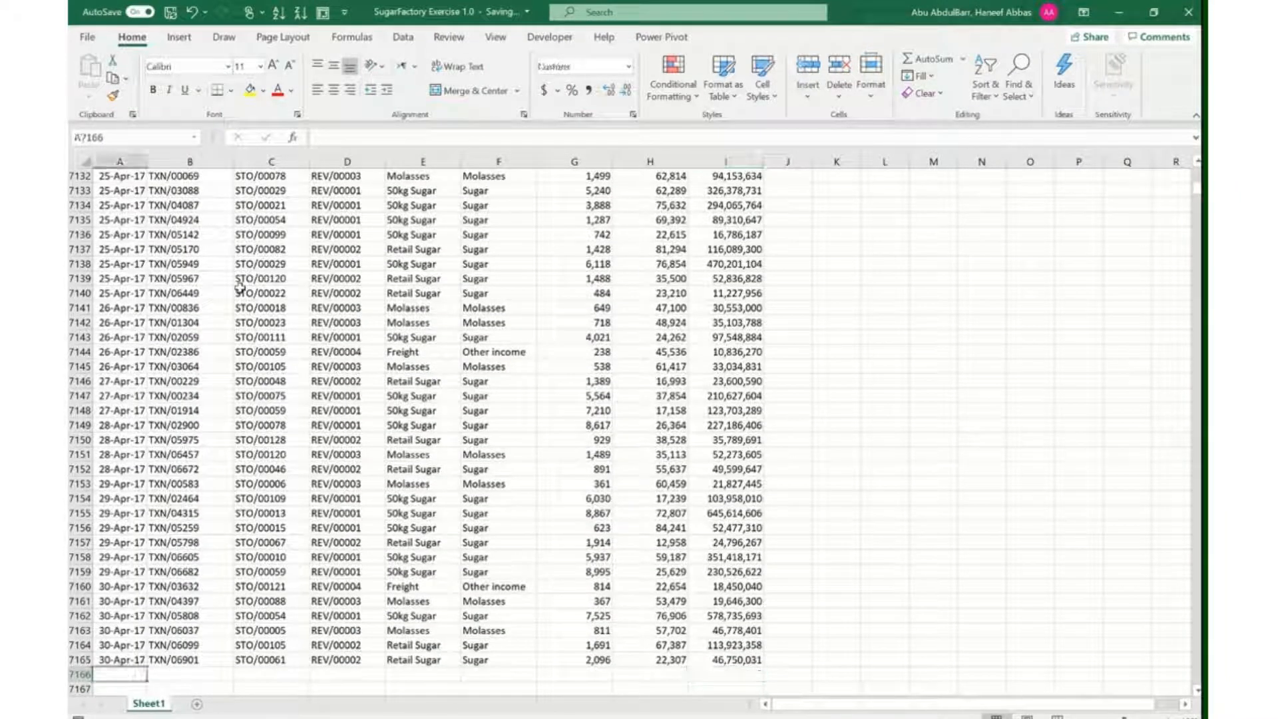
pyautogui.press('Right')
pyautogui.press('Right')
pyautogui.press('Right')
pyautogui.press('Right')
pyautogui.press('Right')
pyautogui.press('Right')
pyautogui.press('Right')
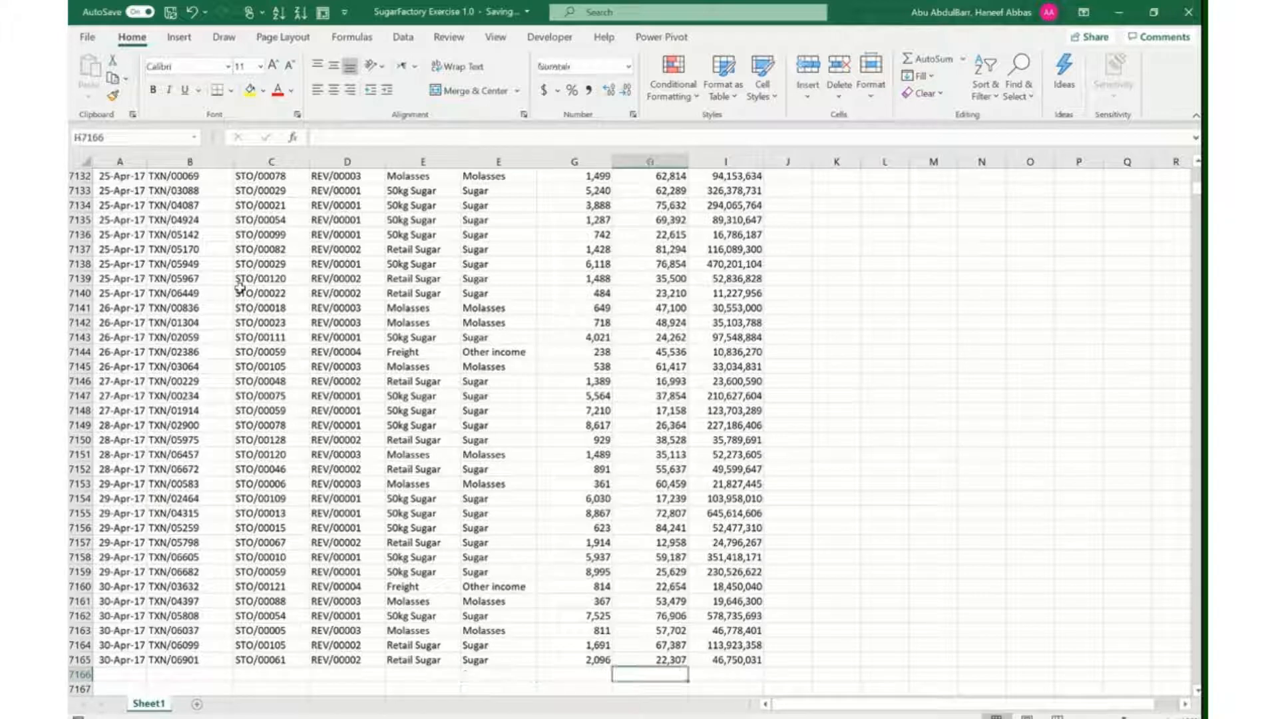
pyautogui.press('Right')
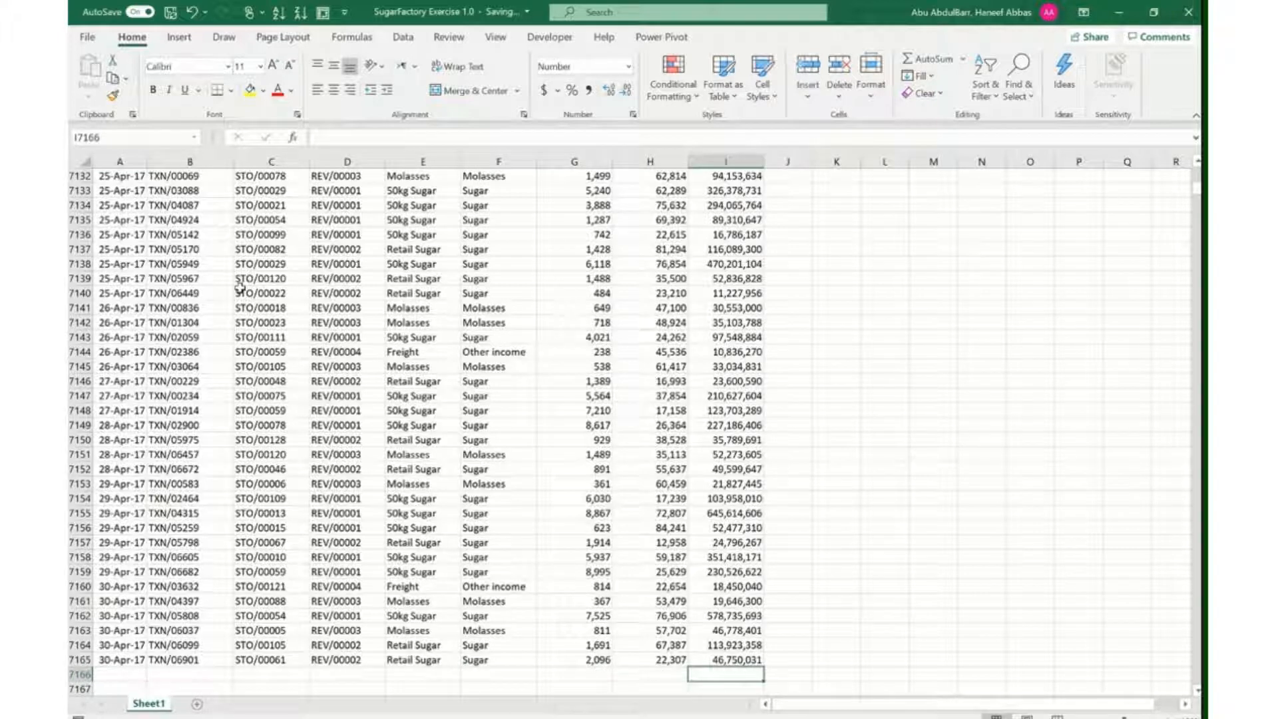
pyautogui.write('=sum')
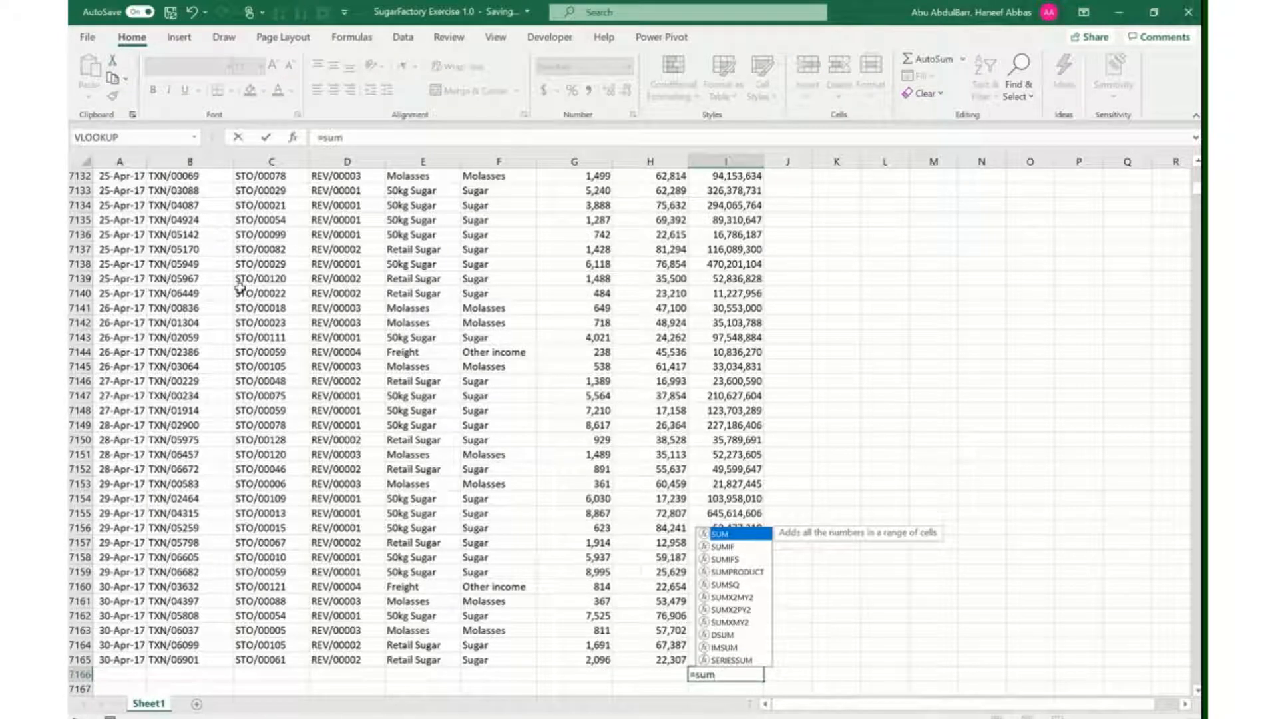
pyautogui.press('Escape')
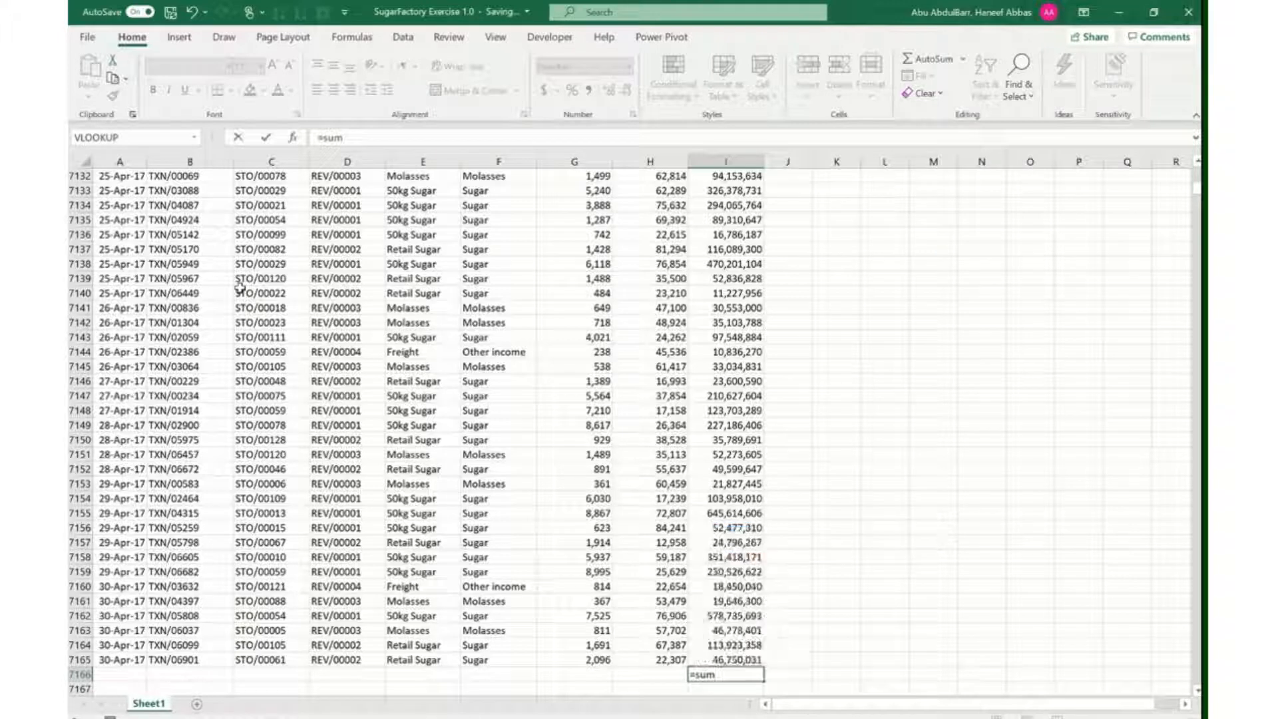
pyautogui.press('Escape')
# Return from the Amount column's last record to the table's start and check the first headings in row 1
pyautogui.hotkey('ctrl', 'Up')
pyautogui.hotkey('ctrl', 'Up')
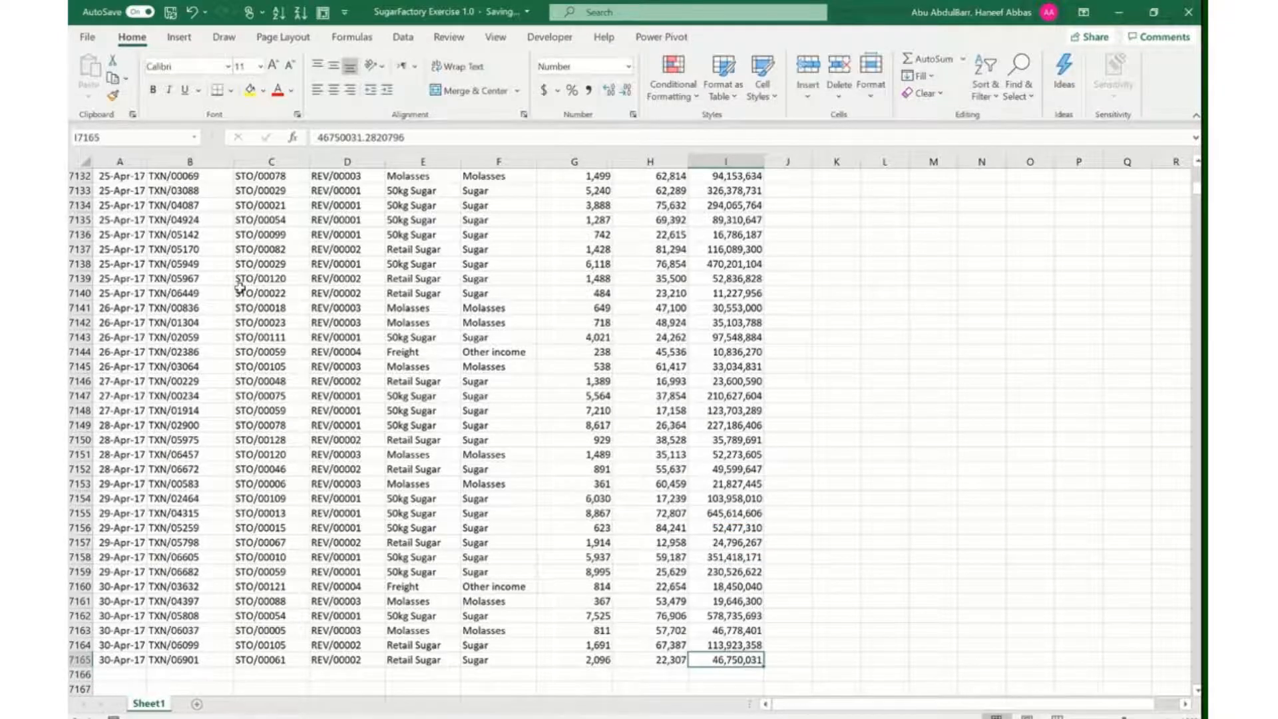
pyautogui.press('Down')
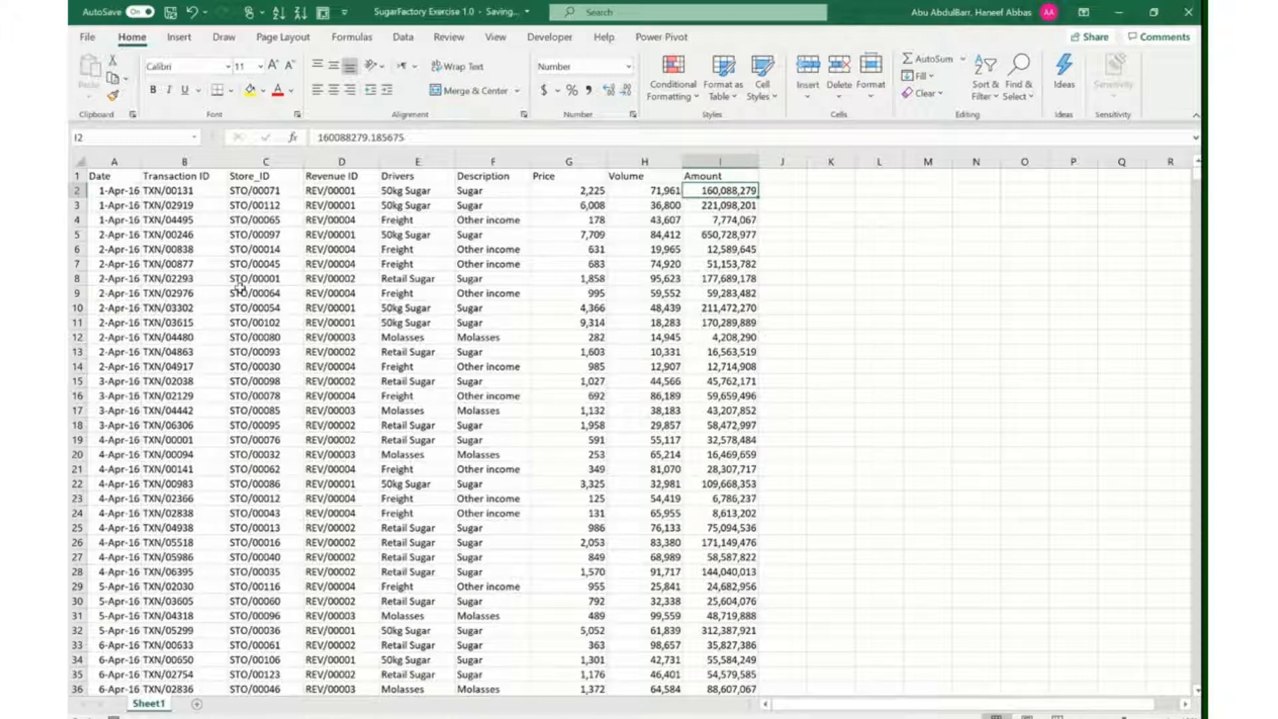
pyautogui.hotkey('ctrl', 'Left')
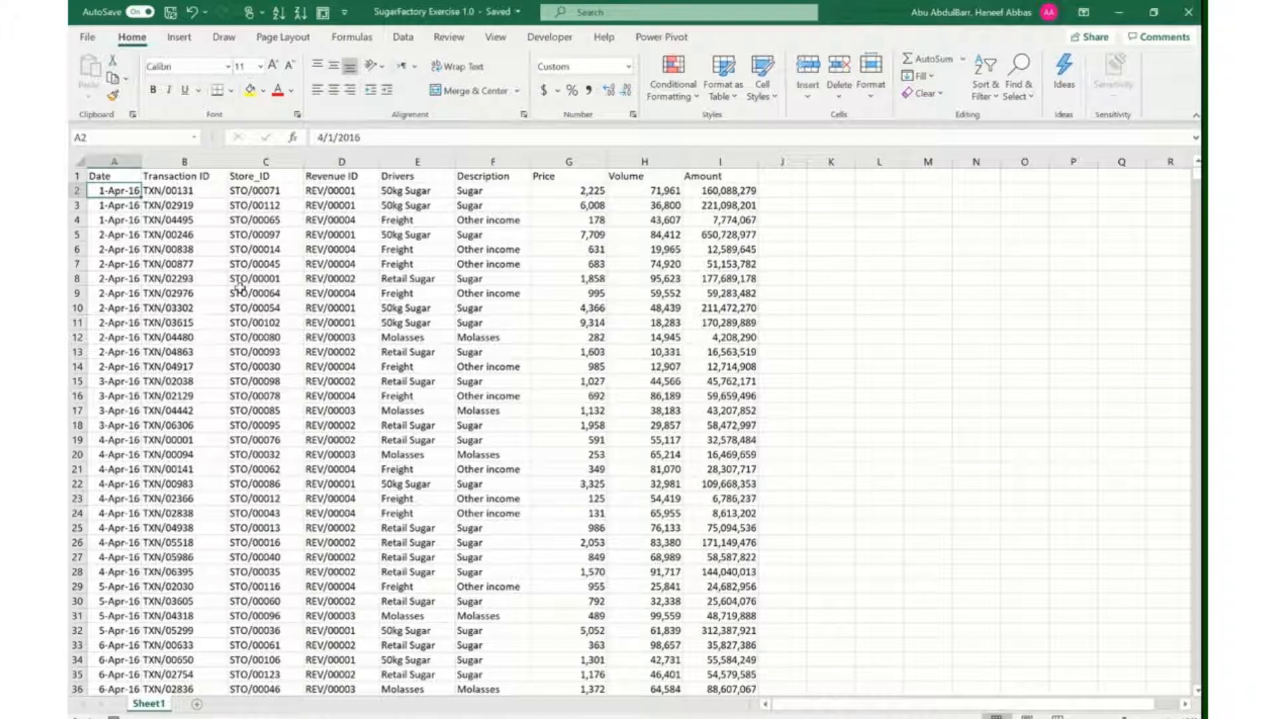
pyautogui.press('Up')
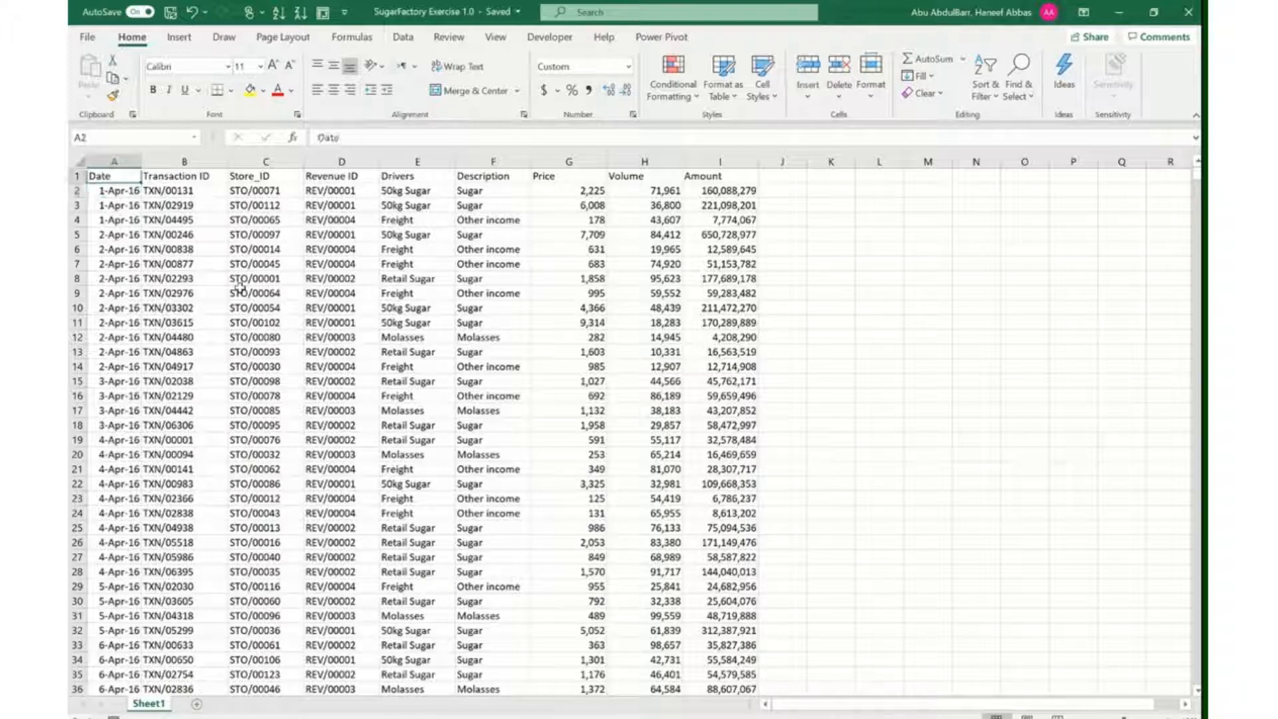
pyautogui.press('Right')
pyautogui.press('Right')
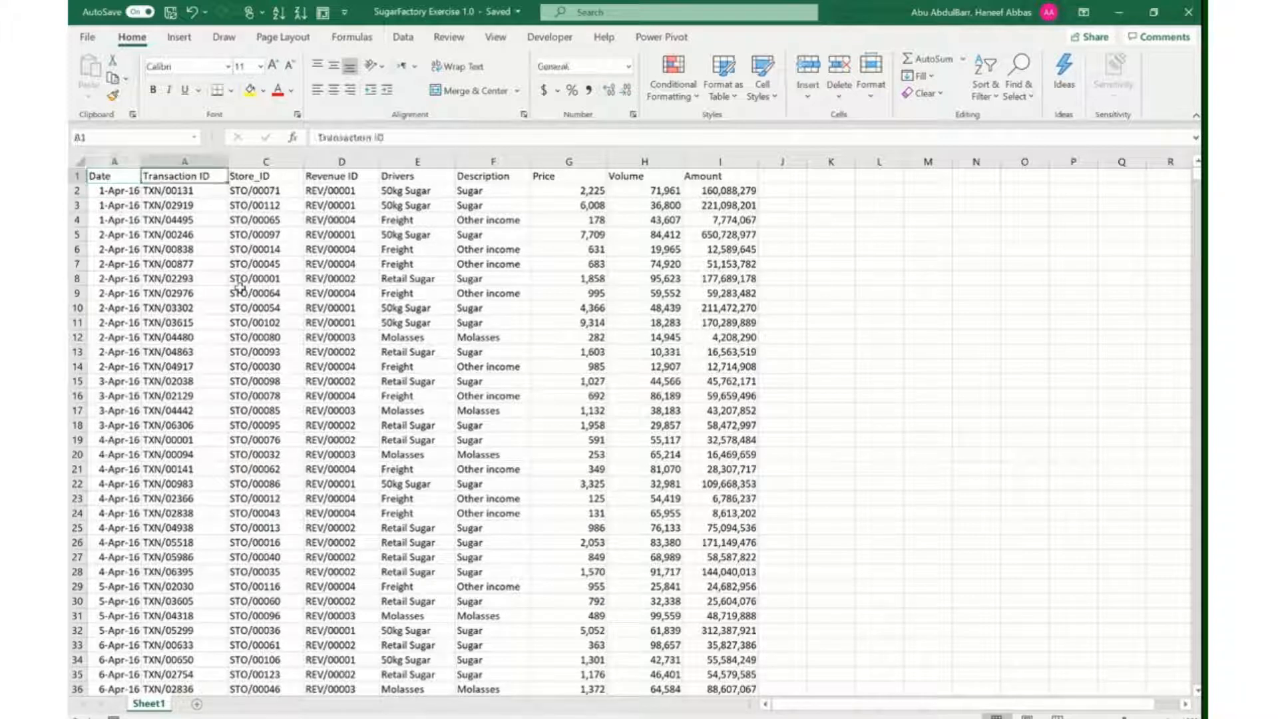
pyautogui.press('Left')
pyautogui.press('Left')
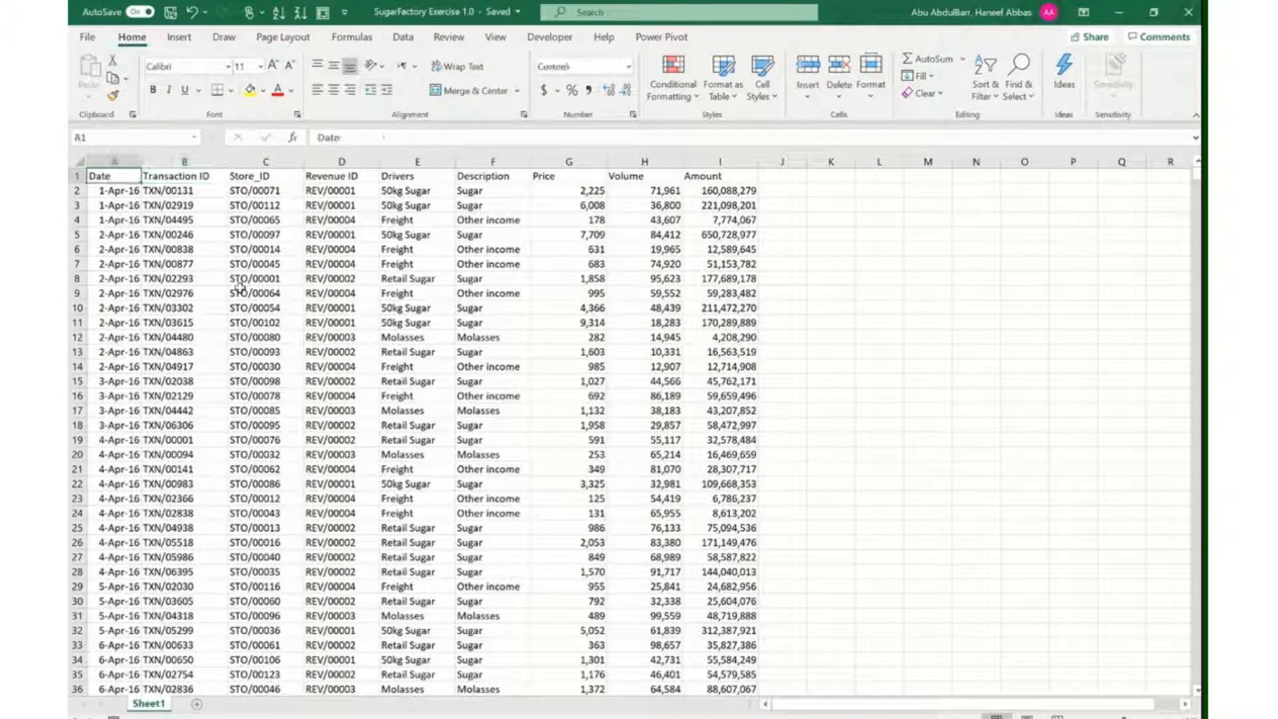
# Examine the Date column from its heading through the first entries and on to the last record
pyautogui.press('Down')
pyautogui.press('Up')
pyautogui.press('Down')
pyautogui.press('Down')
pyautogui.press('Down')
pyautogui.press('Down')
pyautogui.press('Down')
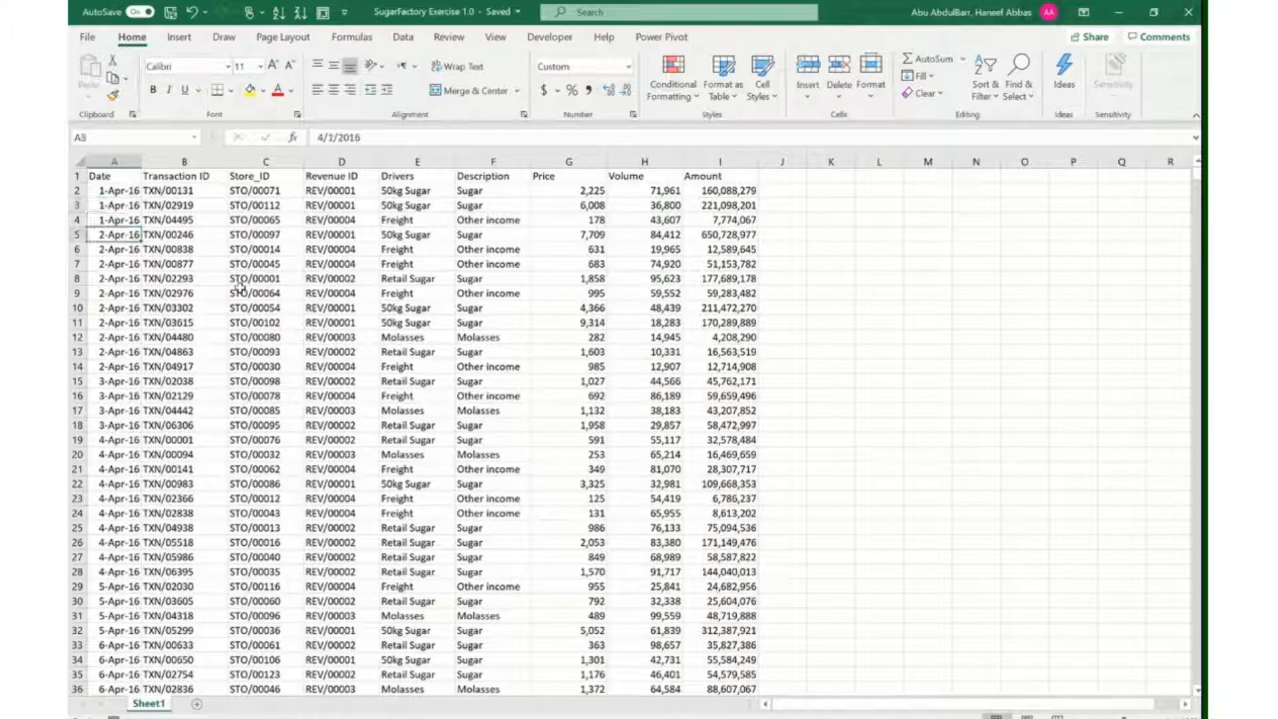
pyautogui.hotkey('ctrl', 'Down')
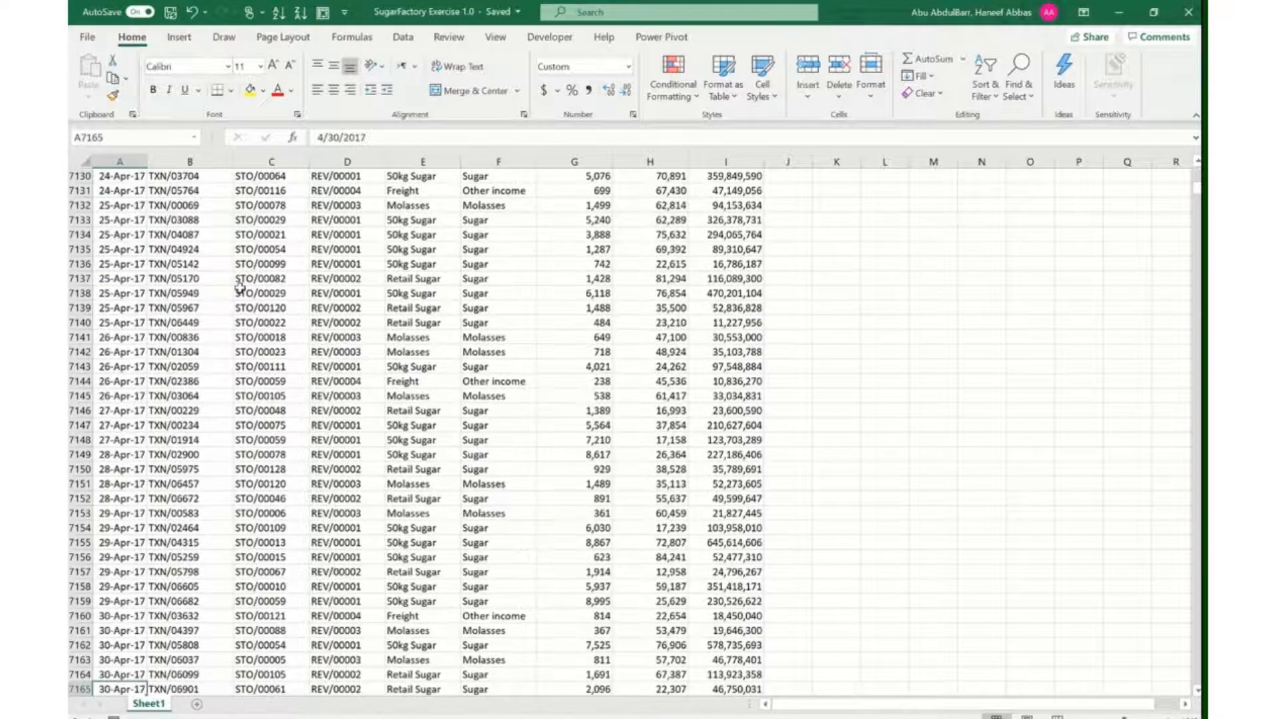
# Return to the table's first row and examine the Drivers column from its heading down to row 17 and back up
pyautogui.hotkey('ctrl', 'Up')
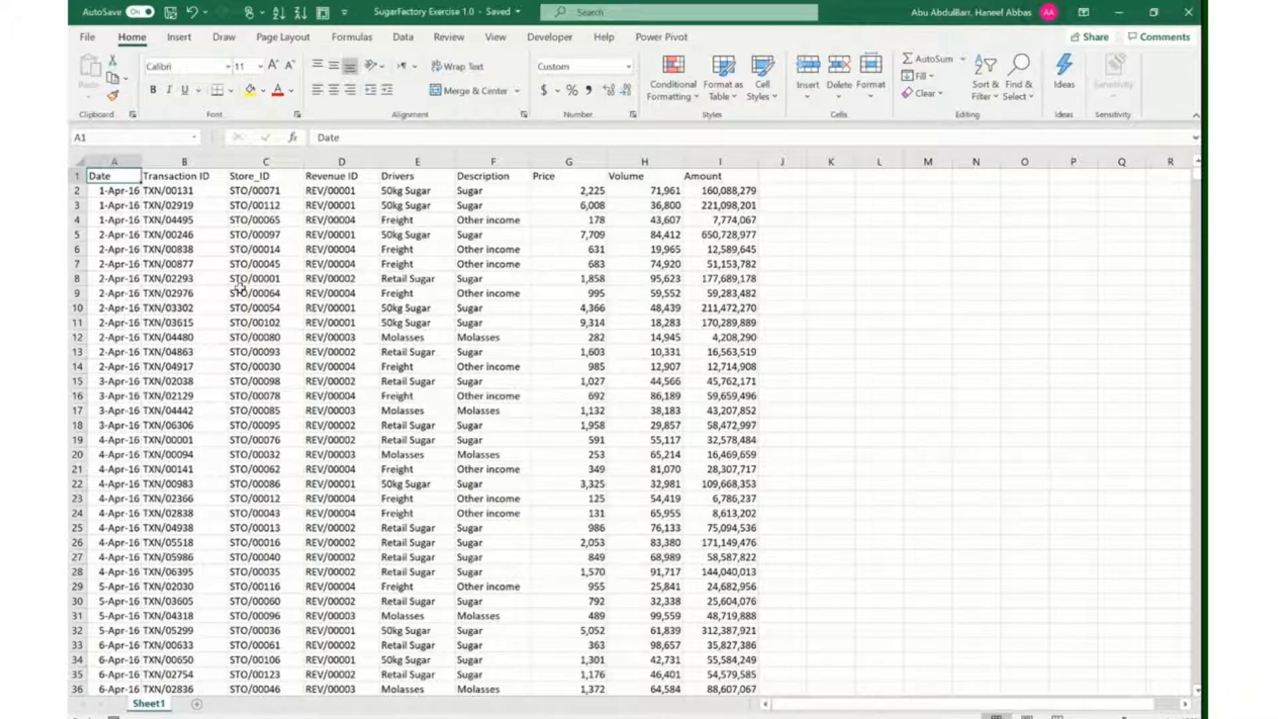
pyautogui.press('Right')
pyautogui.press('Right')
pyautogui.press('Right')
pyautogui.press('Right')
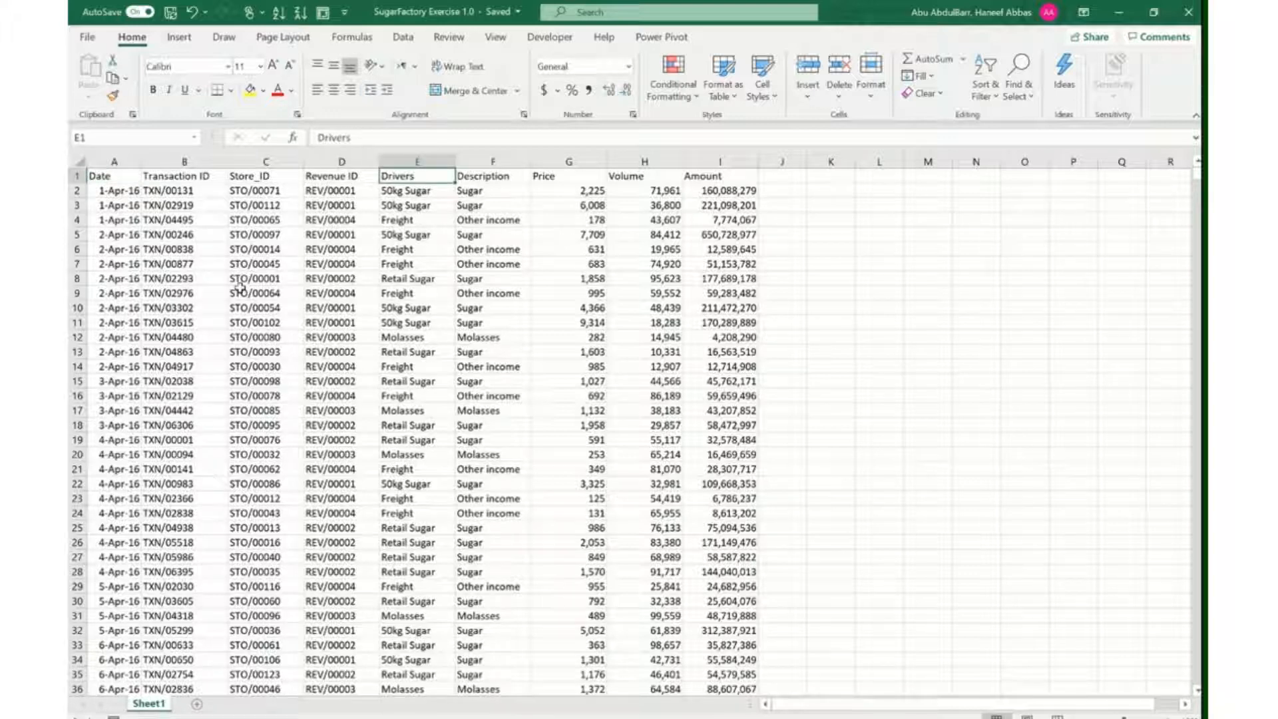
pyautogui.press('Down')
pyautogui.press('Down')
pyautogui.press('Down')
pyautogui.press('Down')
pyautogui.press('Down')
pyautogui.press('Down')
pyautogui.press('Down')
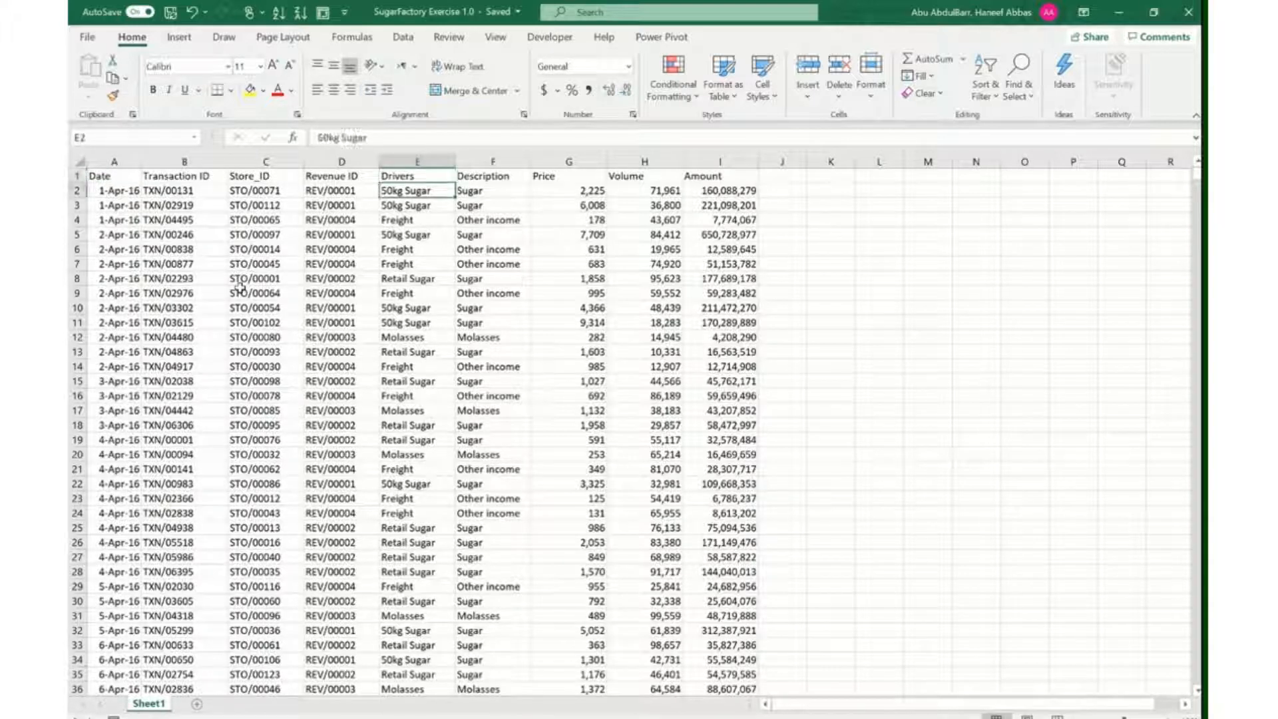
pyautogui.press('Down')
pyautogui.press('Down')
pyautogui.press('Down')
pyautogui.press('Down')
pyautogui.press('Down')
pyautogui.press('Down')
pyautogui.press('Down')
pyautogui.press('Down')
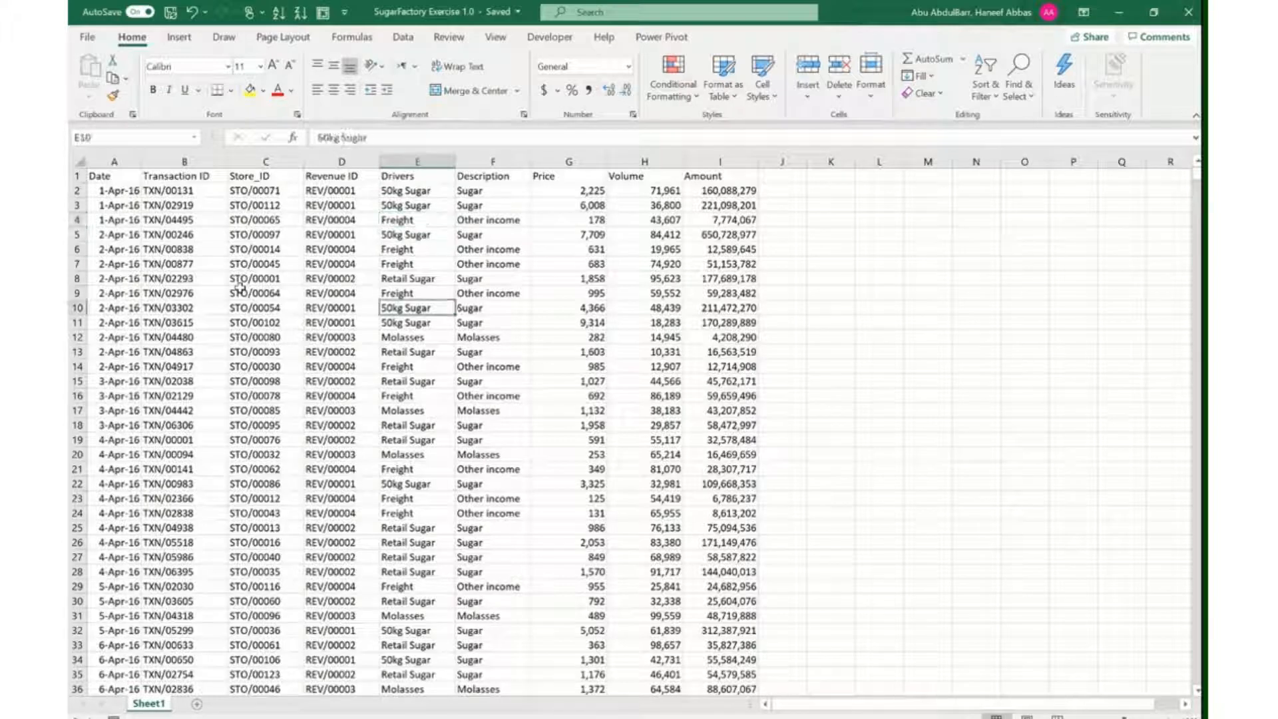
pyautogui.press('Down')
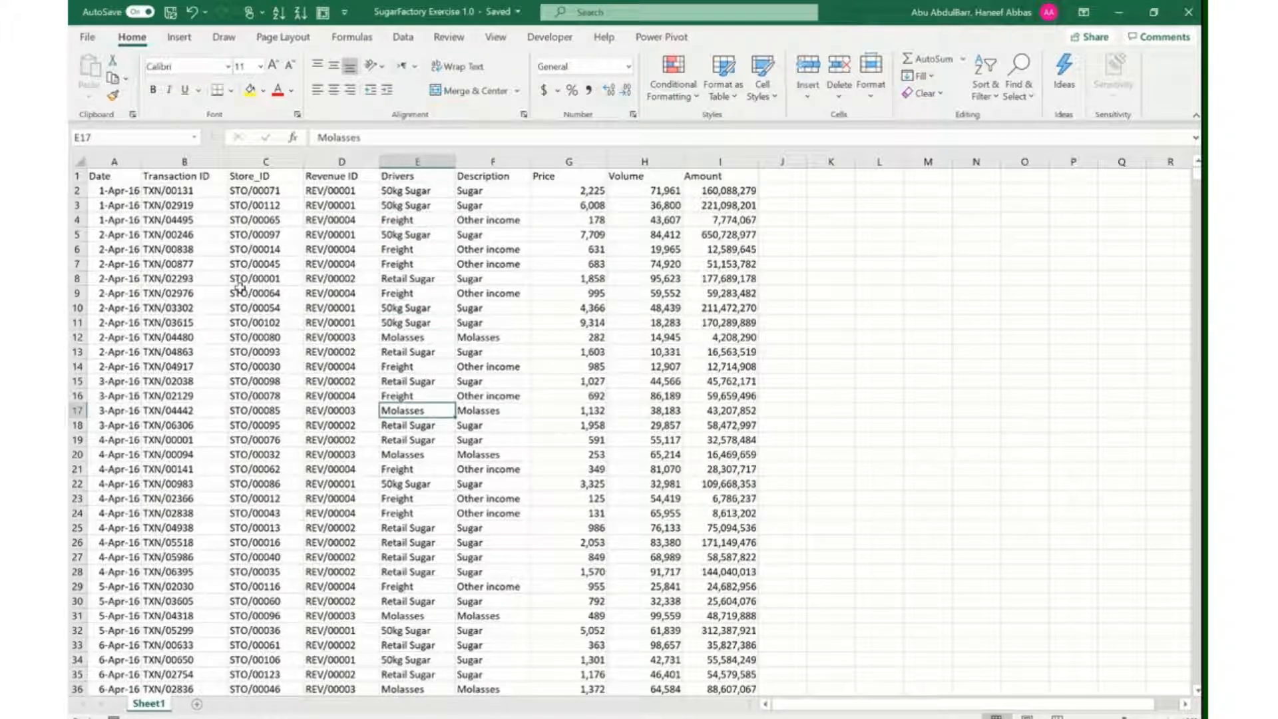
pyautogui.press('Up')
pyautogui.press('Up')
pyautogui.press('Up')
pyautogui.press('Up')
pyautogui.press('Up')
pyautogui.press('Up')
pyautogui.press('Up')
pyautogui.press('Up')
pyautogui.press('Up')
pyautogui.press('Up')
pyautogui.press('Up')
pyautogui.press('Up')
pyautogui.press('Up')
pyautogui.press('Up')
pyautogui.press('Up')
pyautogui.press('Up')
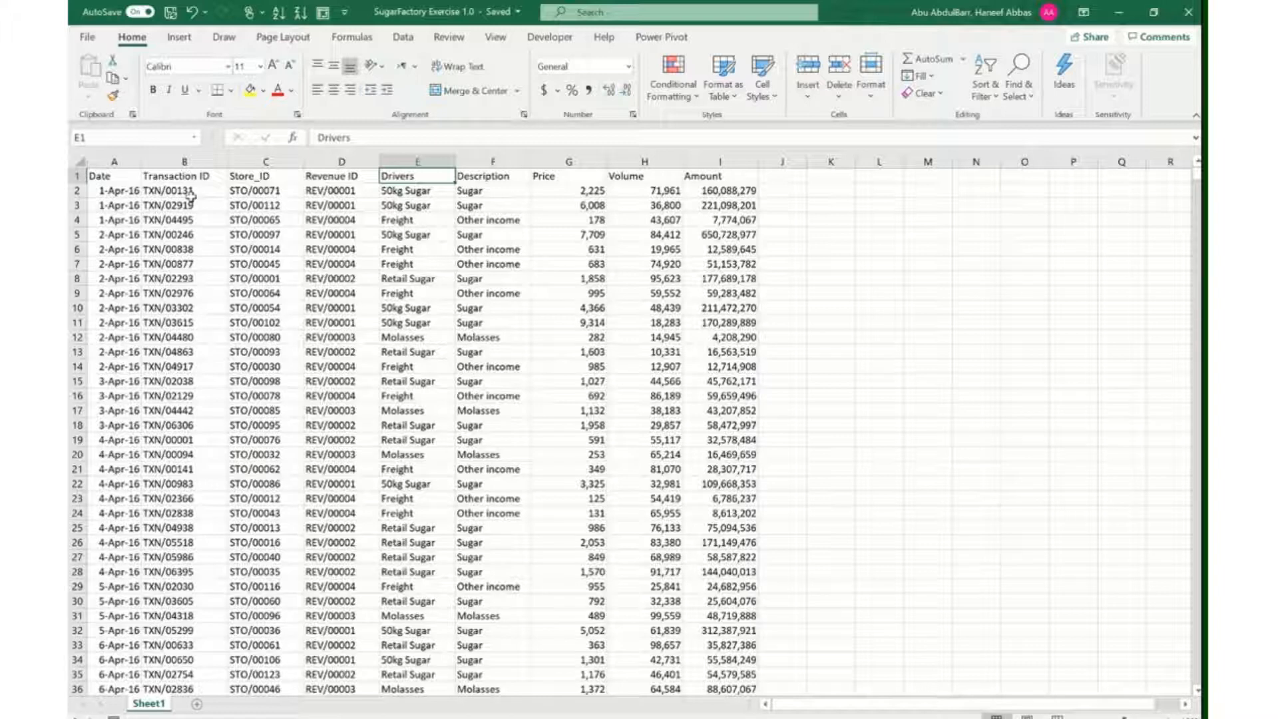
# Convert the transaction range A1:I7165 into an Excel table, treating the first row as headers
pyautogui.click(360, 222)
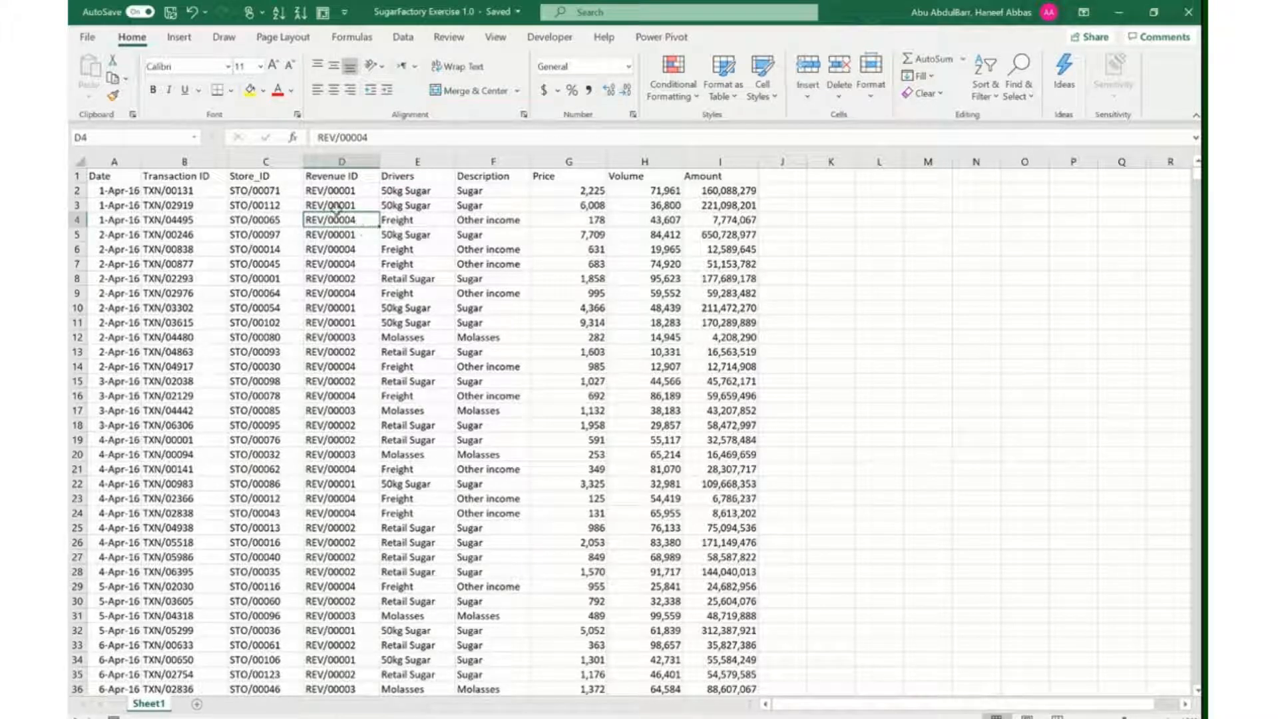
pyautogui.click(275, 305)
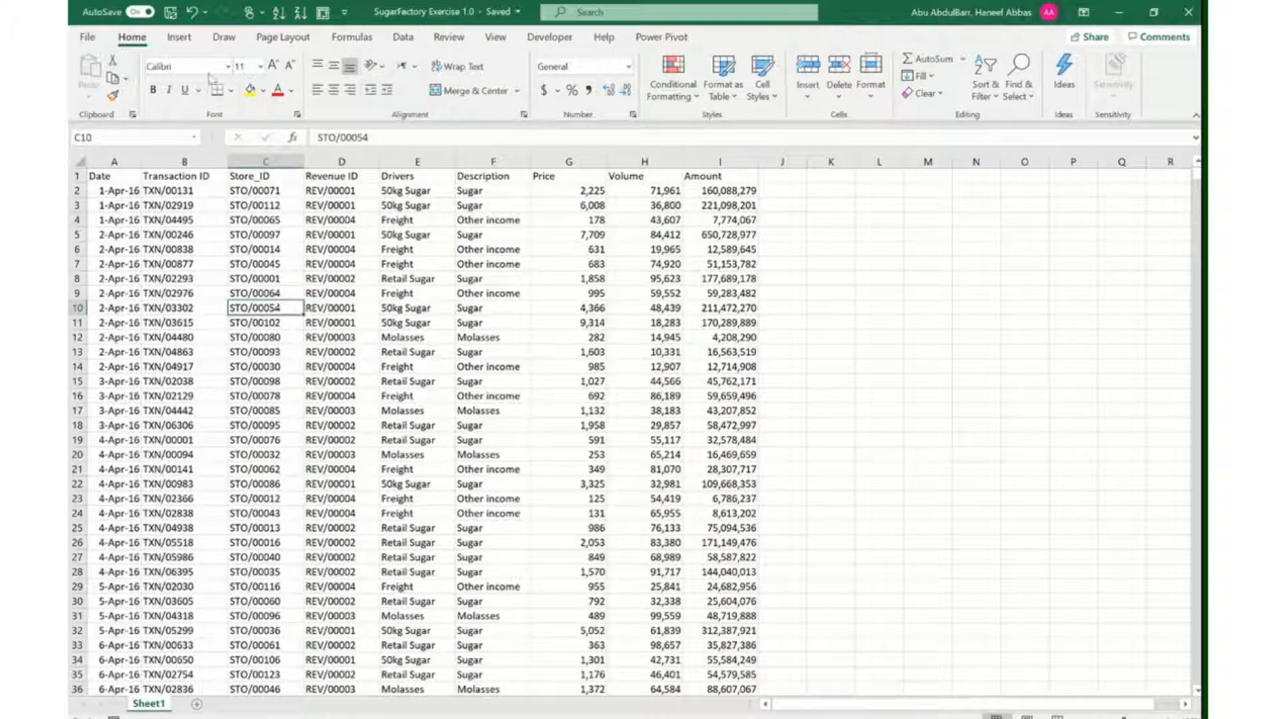
pyautogui.click(180, 40)
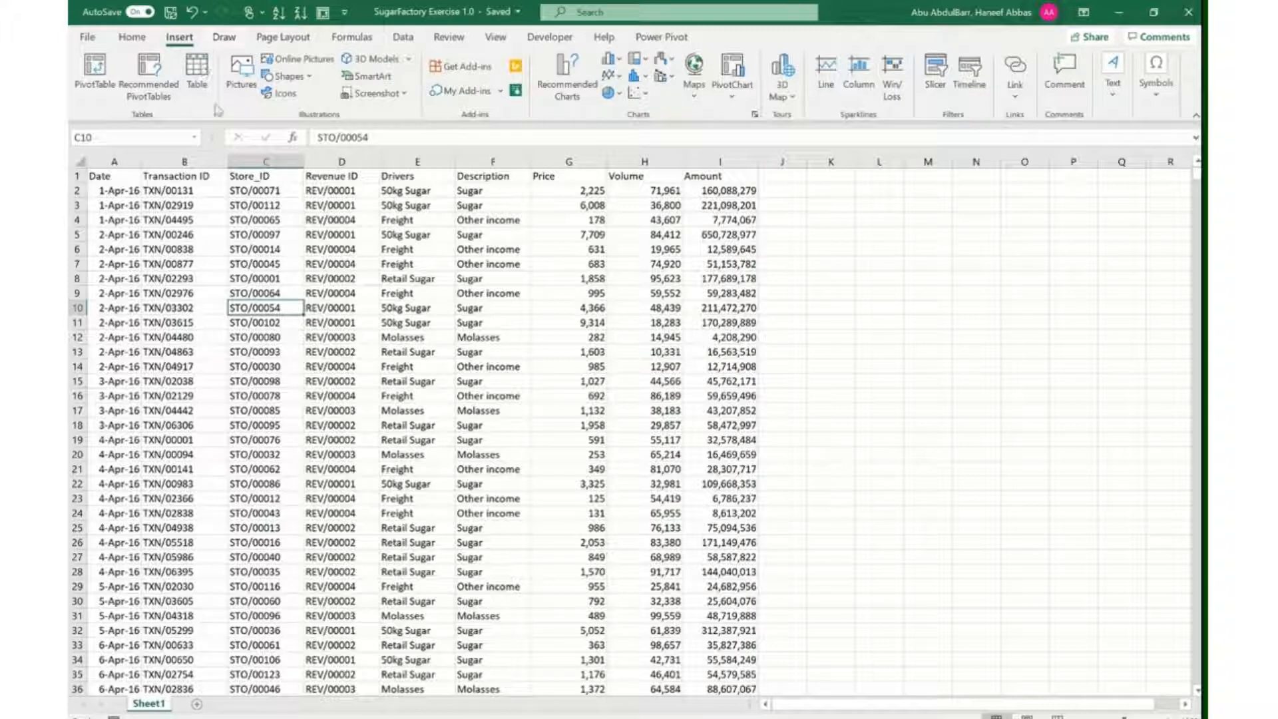
pyautogui.click(197, 73)
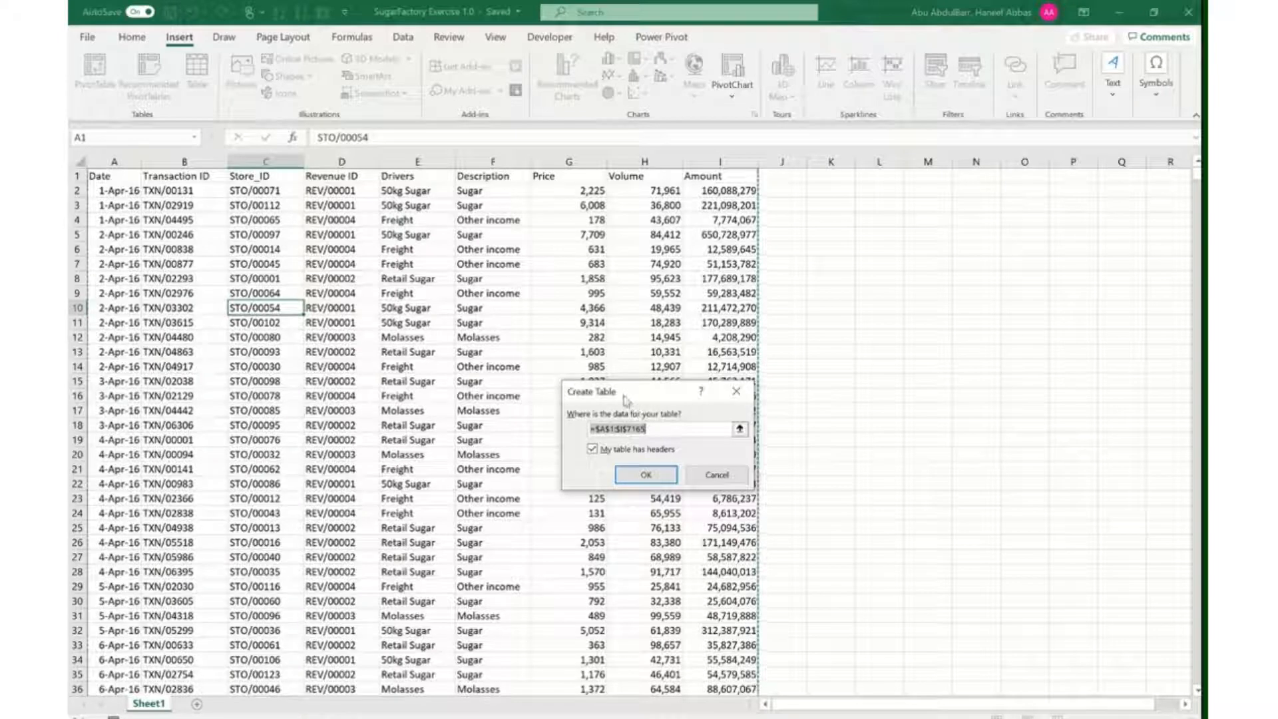
pyautogui.moveTo(624, 394); pyautogui.dragTo(458, 233)
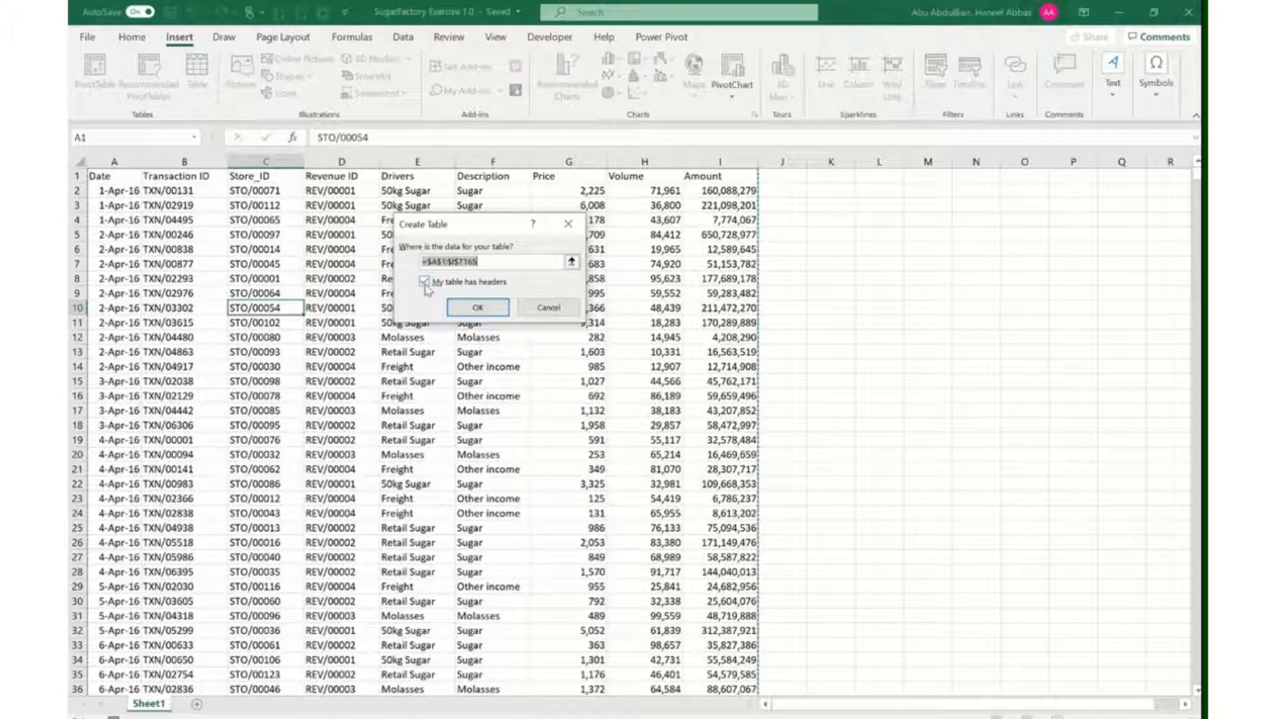
pyautogui.click(466, 307)
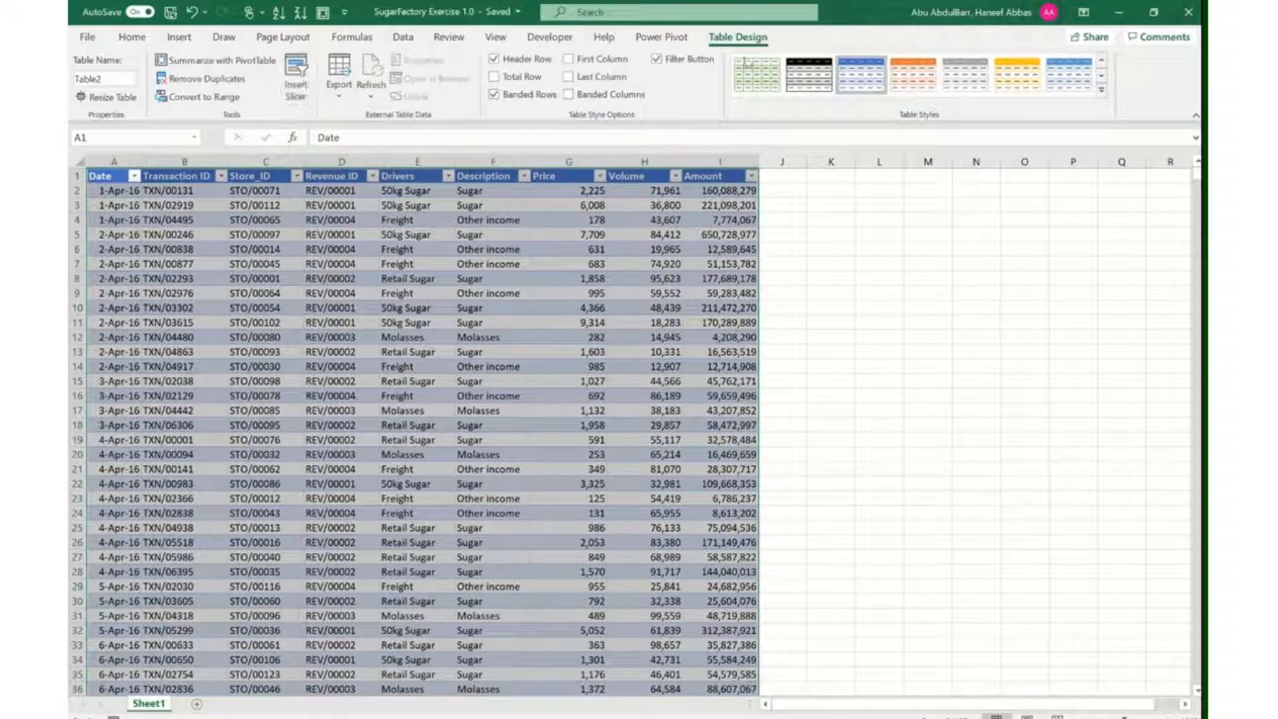
# Name the new table SalesData
pyautogui.click(98, 80)
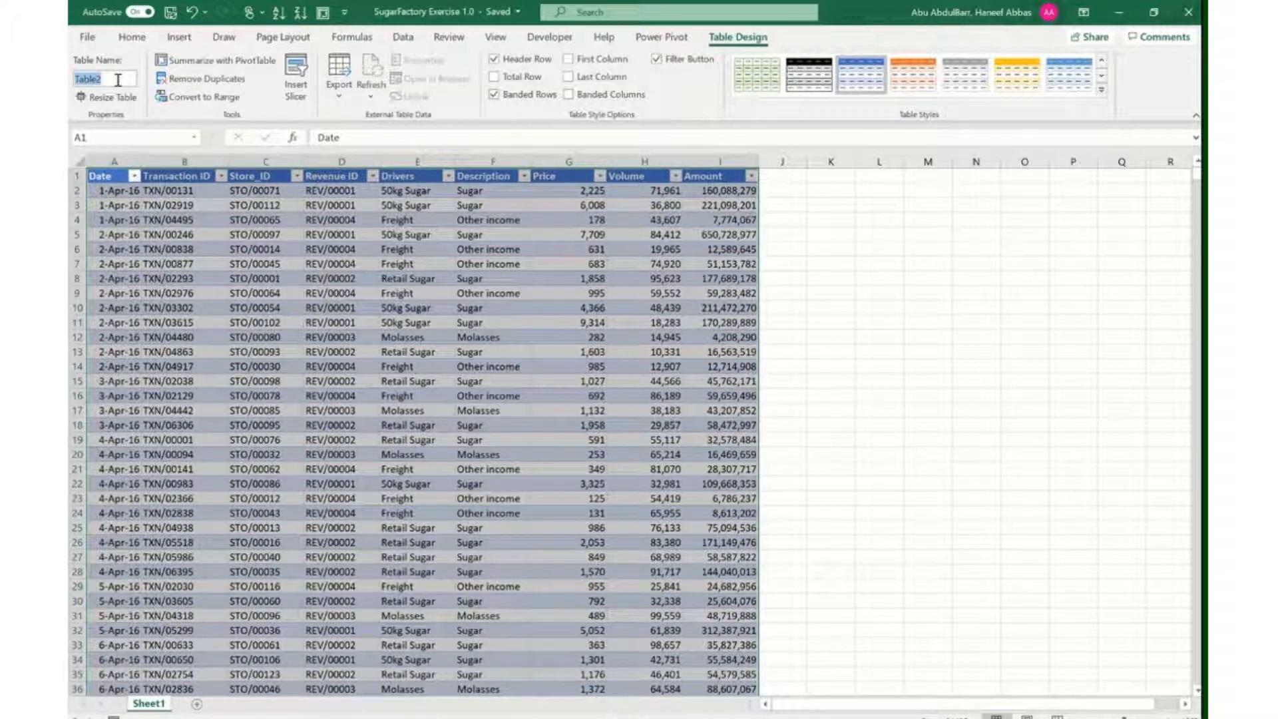
pyautogui.write('SalesData')
pyautogui.press('Return')
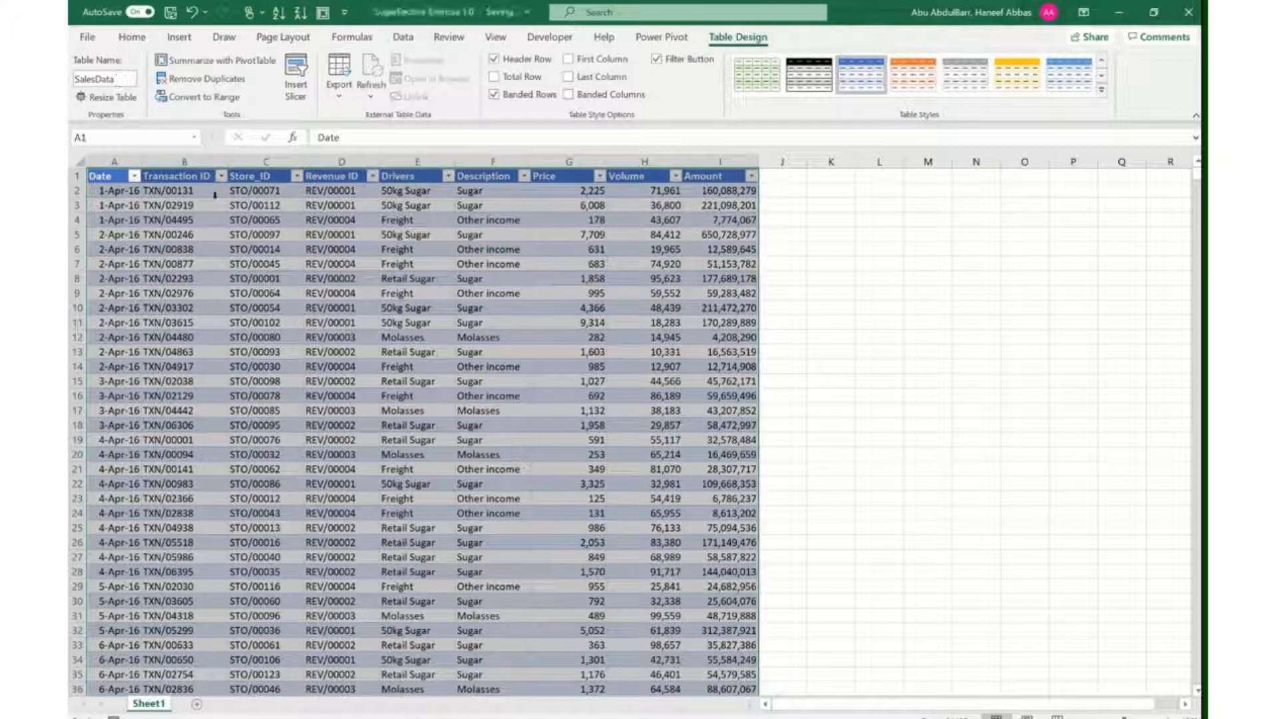
# Apply the Blue, Table Style Light 9 style to the table and turn off its banded rows
pyautogui.click(284, 293)
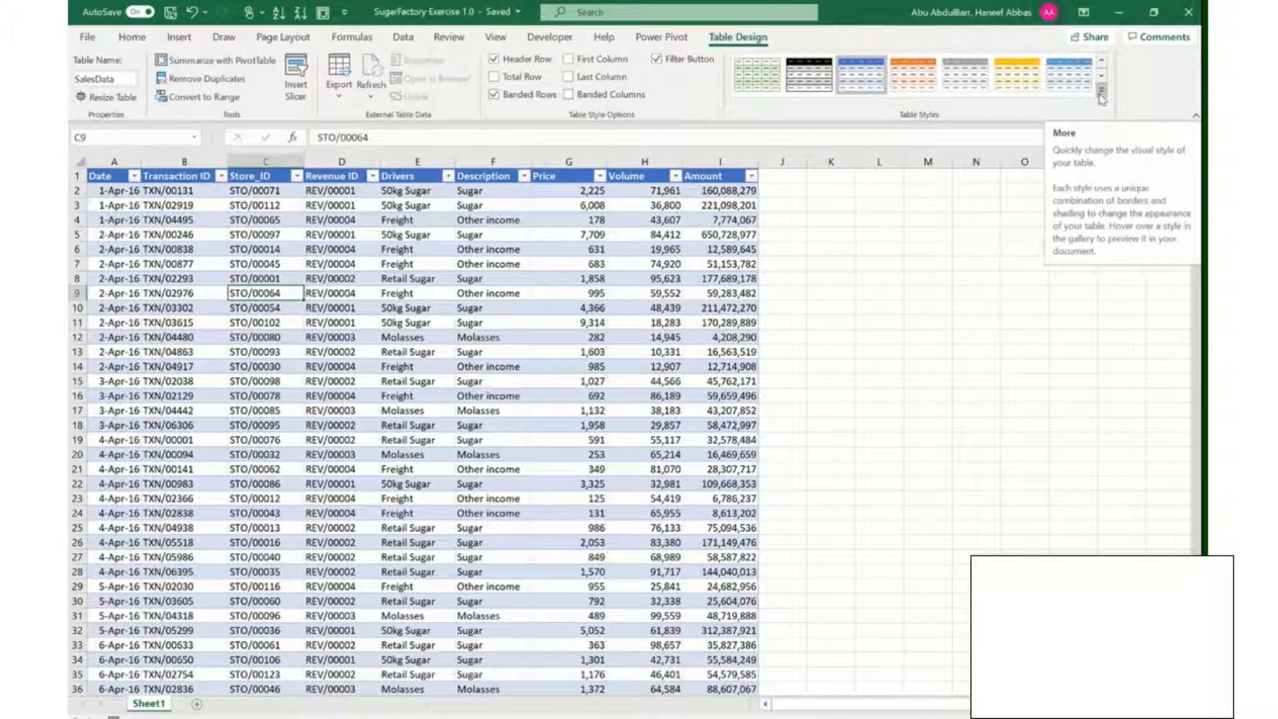
pyautogui.click(1101, 97)
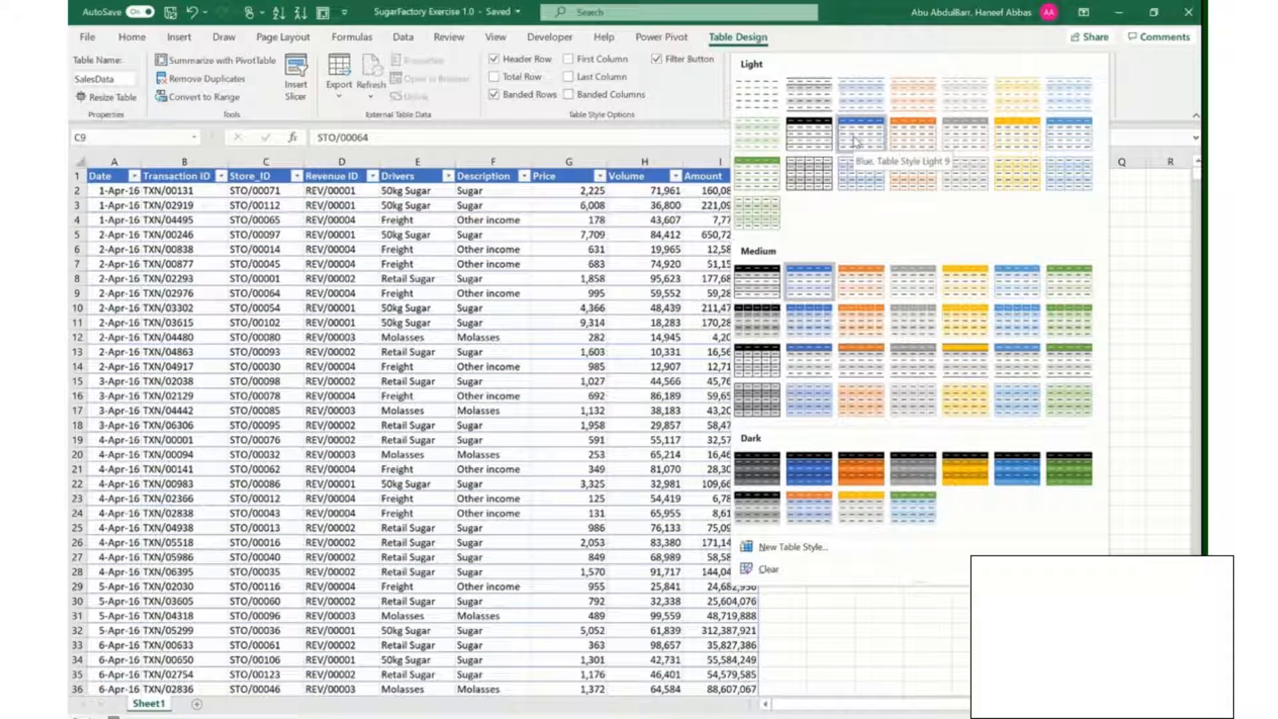
pyautogui.click(857, 141)
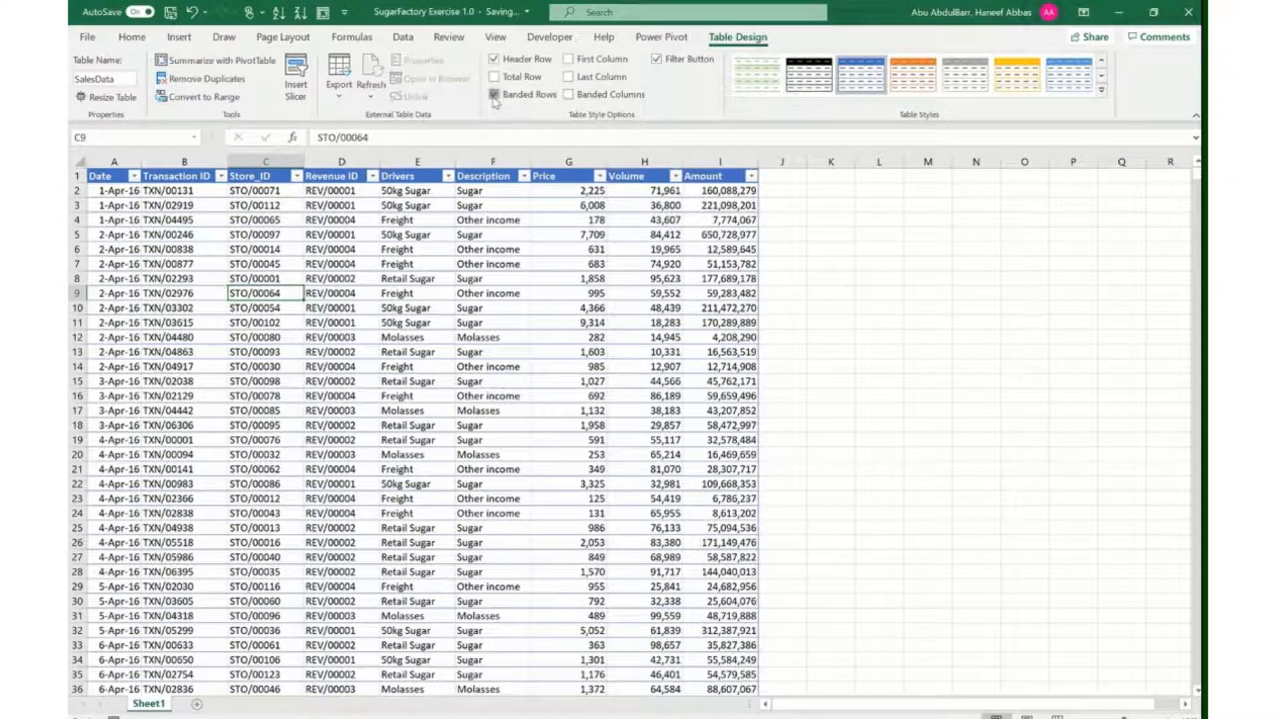
pyautogui.click(494, 95)
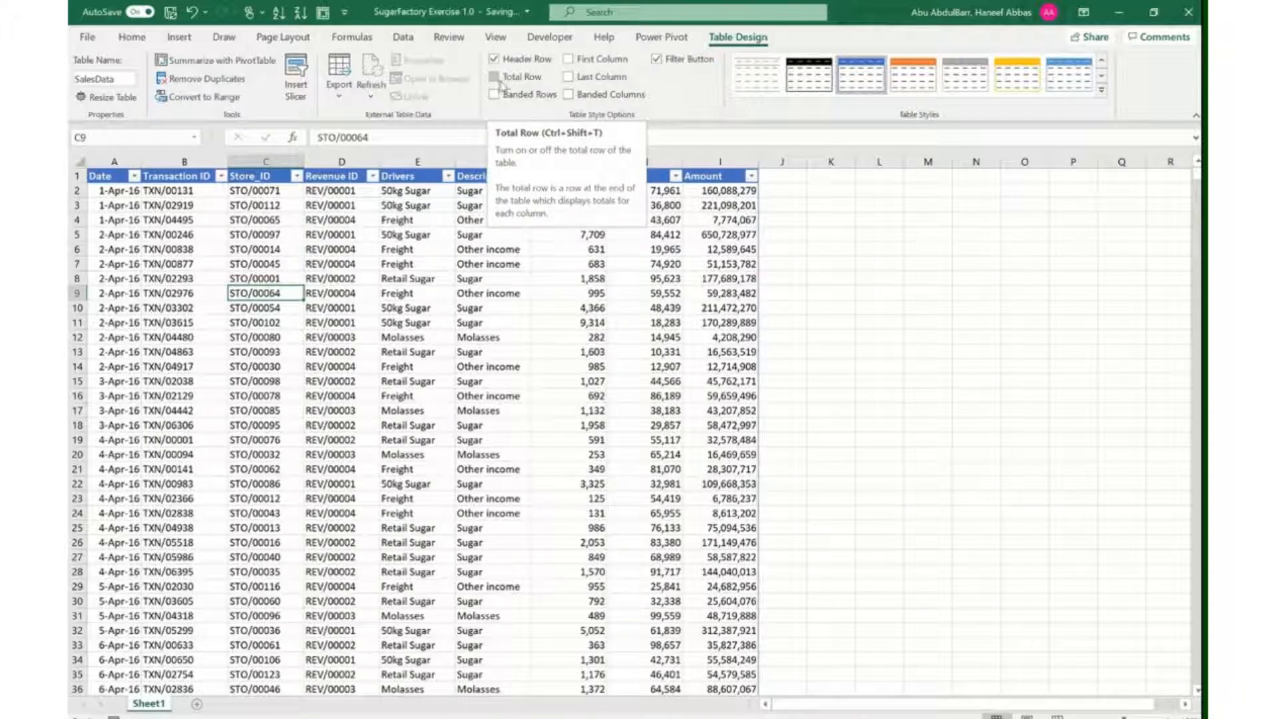
# Turn on the table's total row and widen the Amount column enough to show its total
pyautogui.click(501, 83)
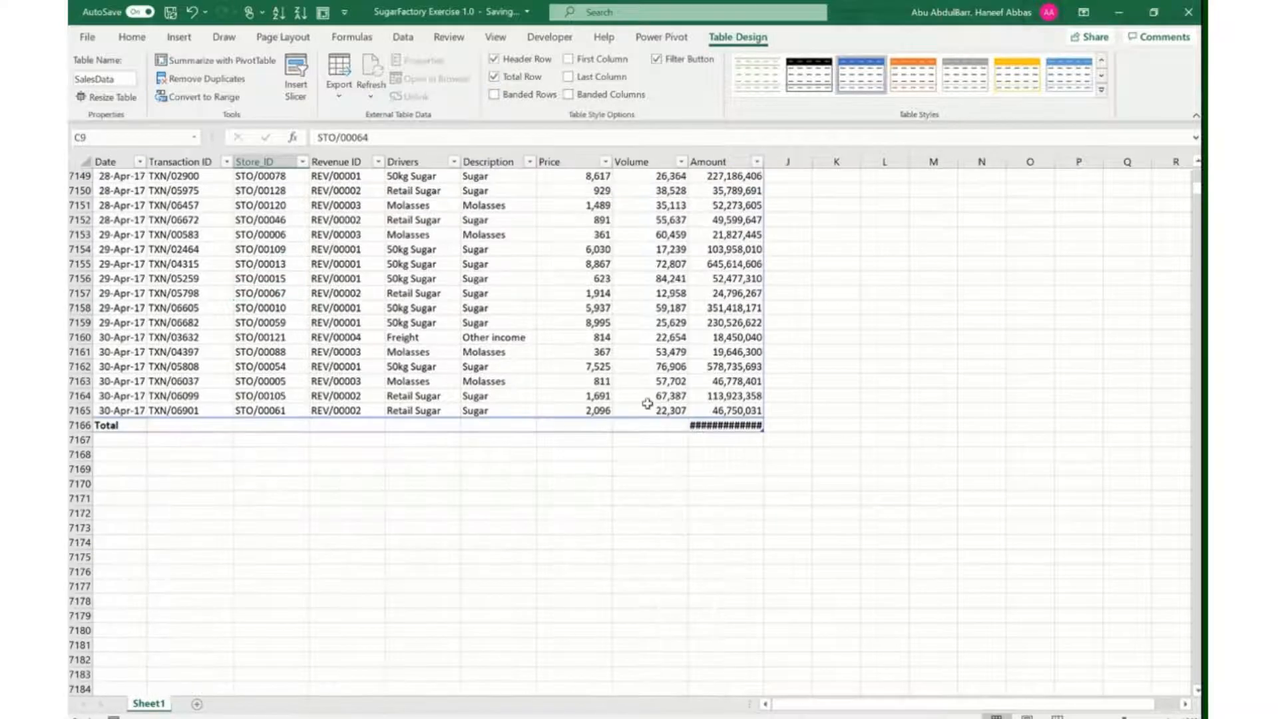
pyautogui.click(732, 425)
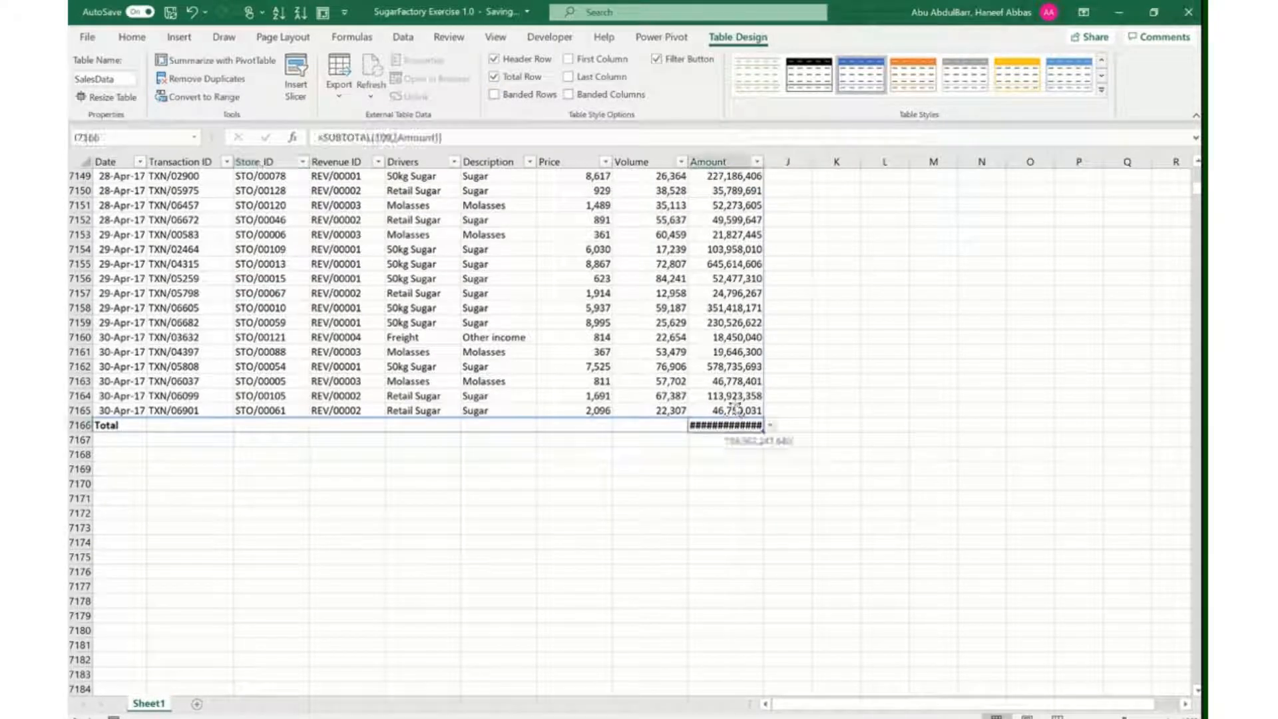
pyautogui.moveTo(764, 156); pyautogui.dragTo(794, 156)
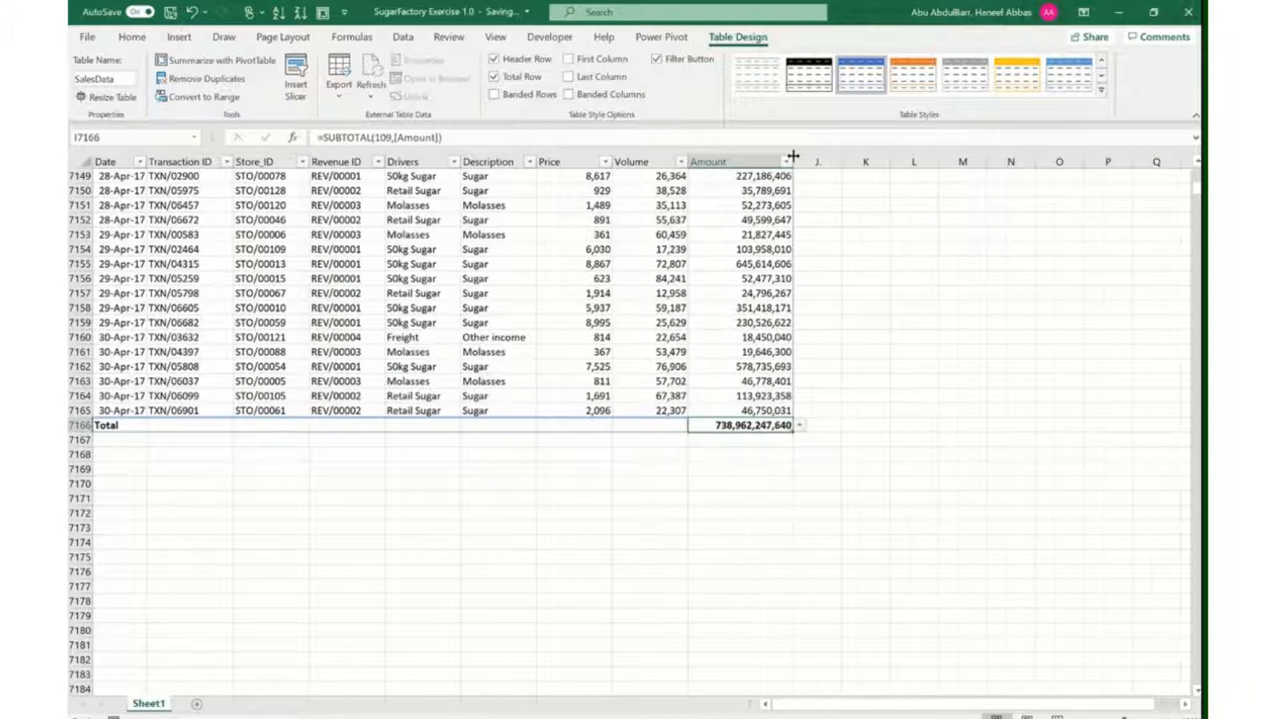
# Choose Sum as the Amount column's total function and turn the table's total row off again
pyautogui.click(801, 426)
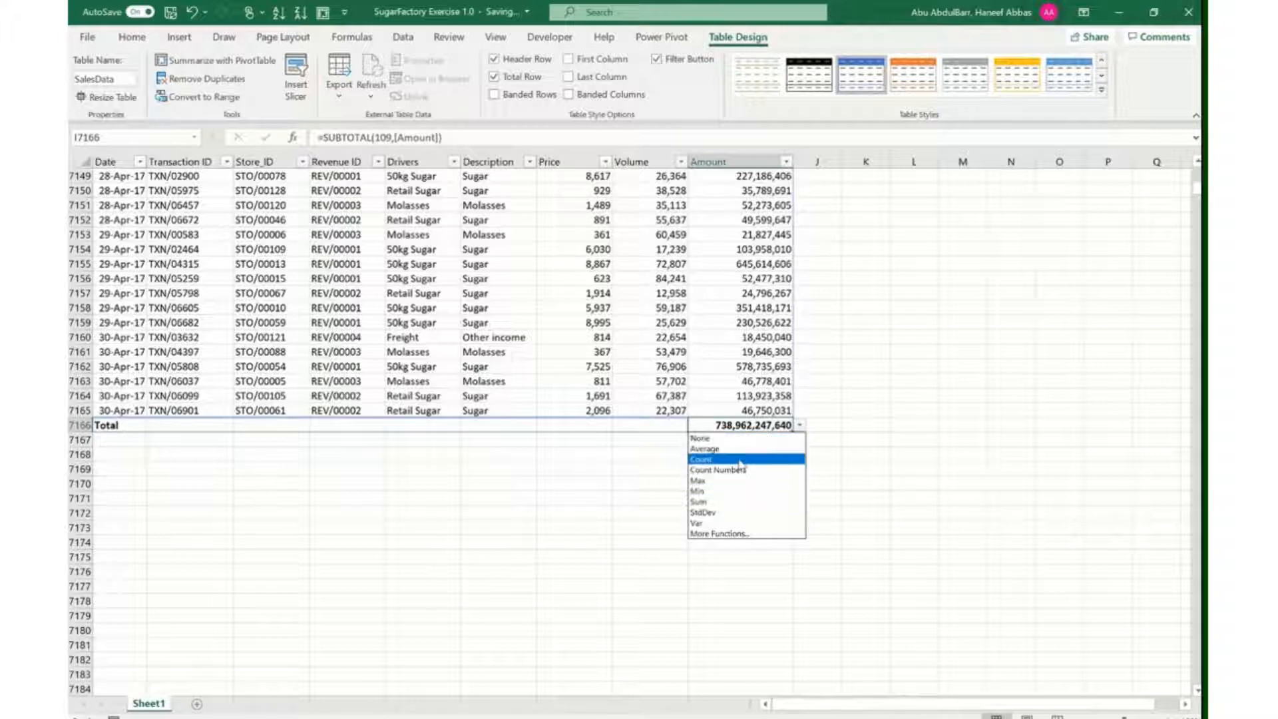
pyautogui.click(716, 503)
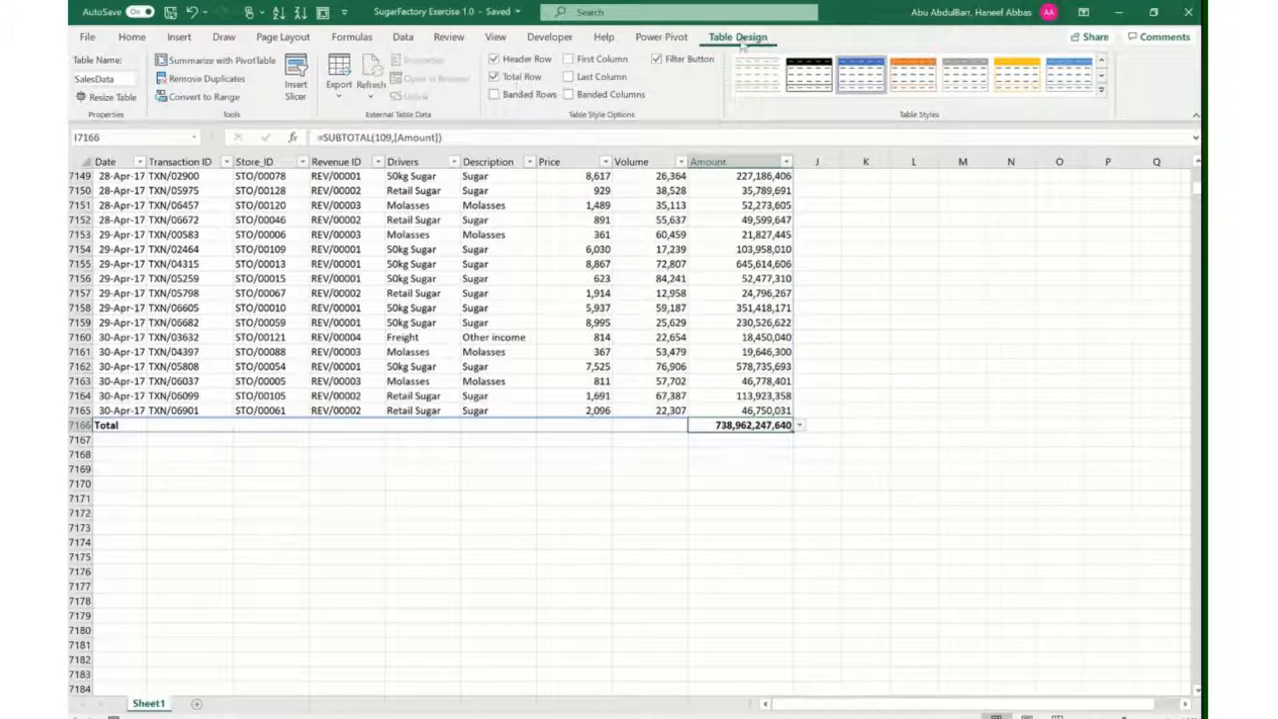
pyautogui.click(494, 78)
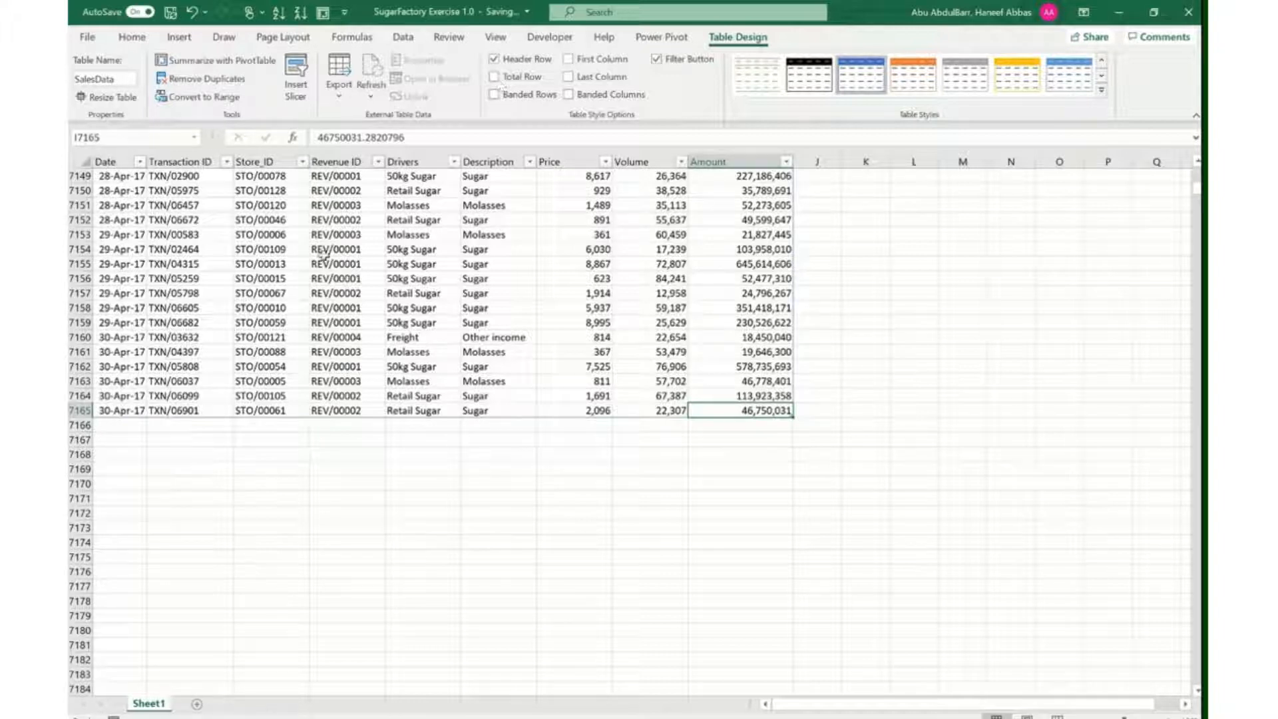
# Try adding a record dated 2 apr 2020 in row 7166 directly below the table, and undo the entry
pyautogui.click(112, 429)
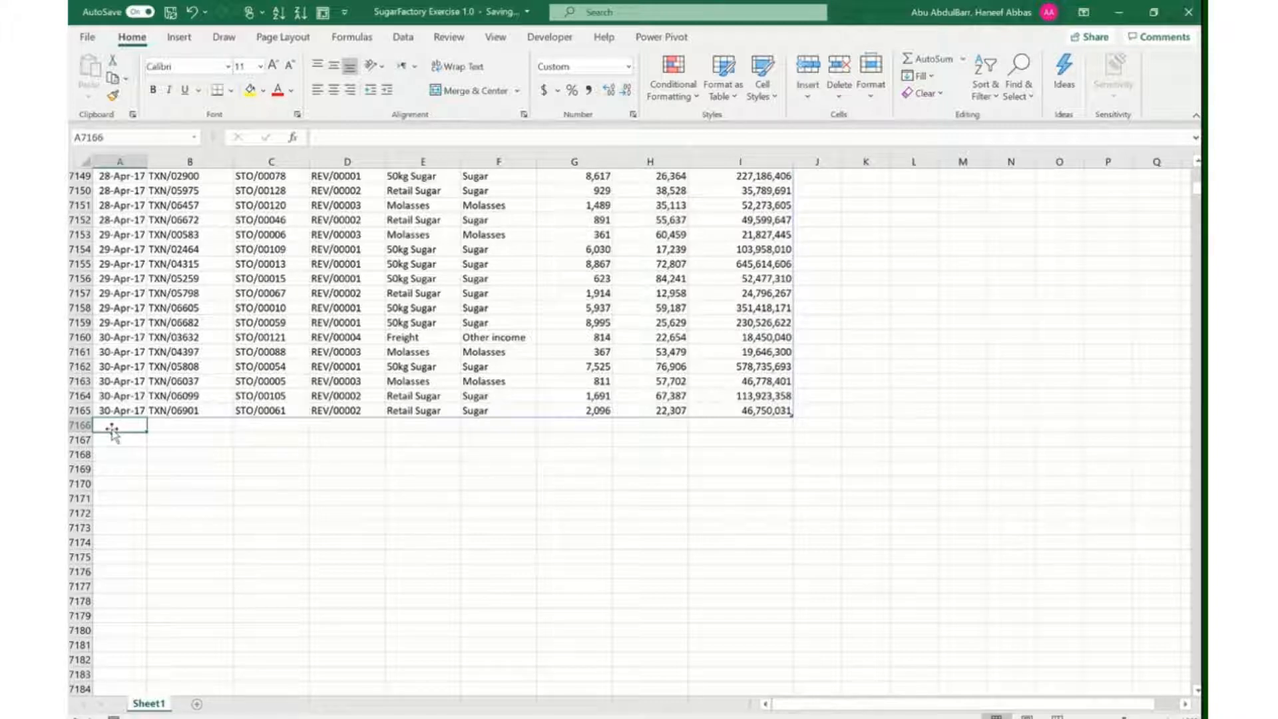
pyautogui.write('2 apr 20')
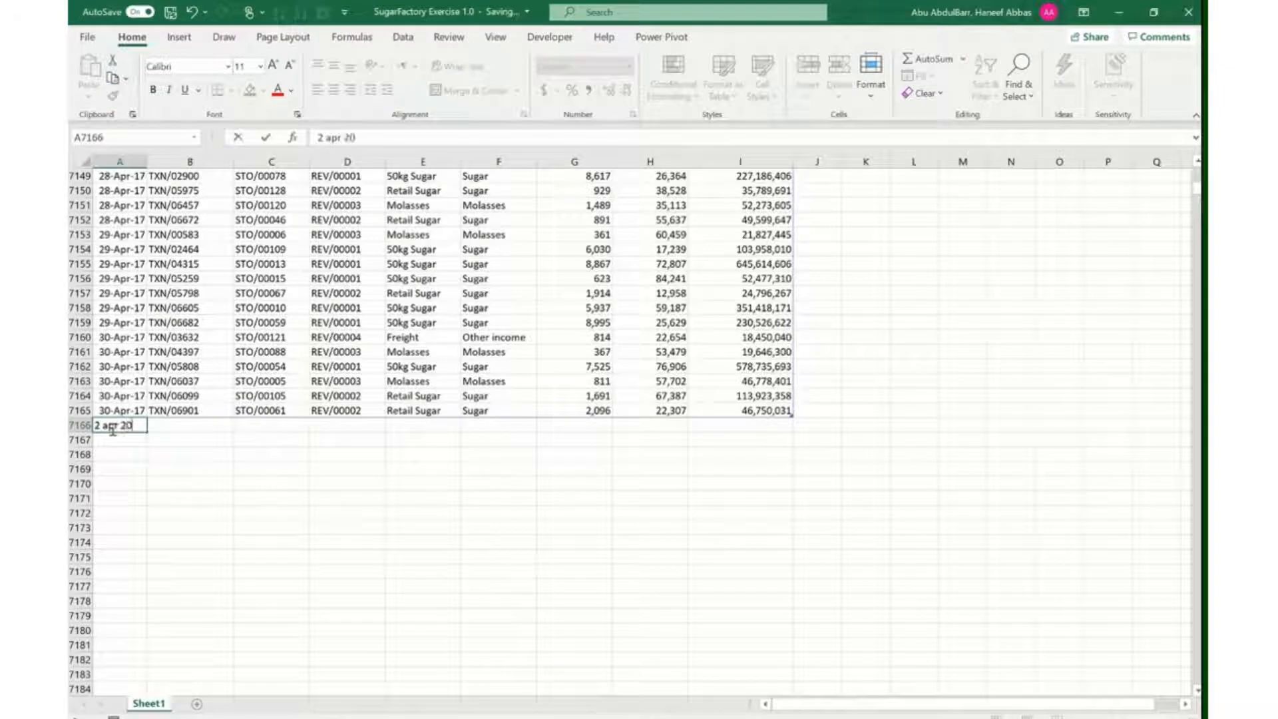
pyautogui.write('20')
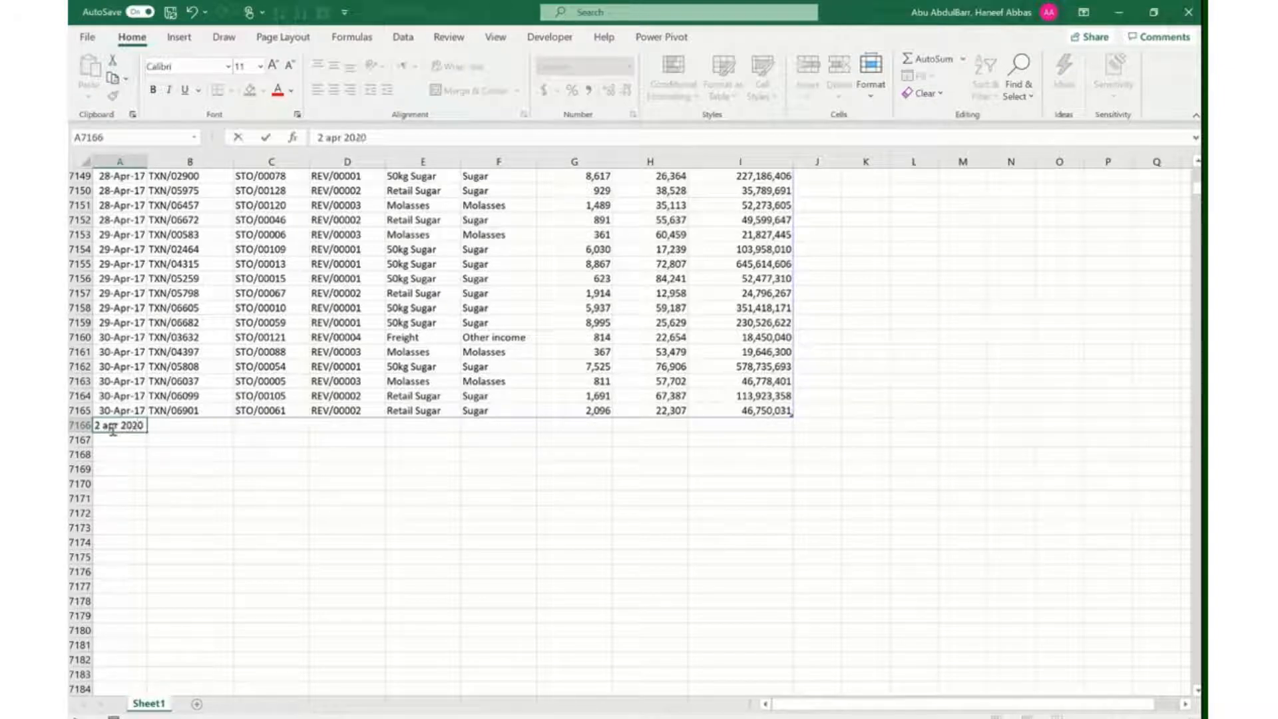
pyautogui.press('Tab')
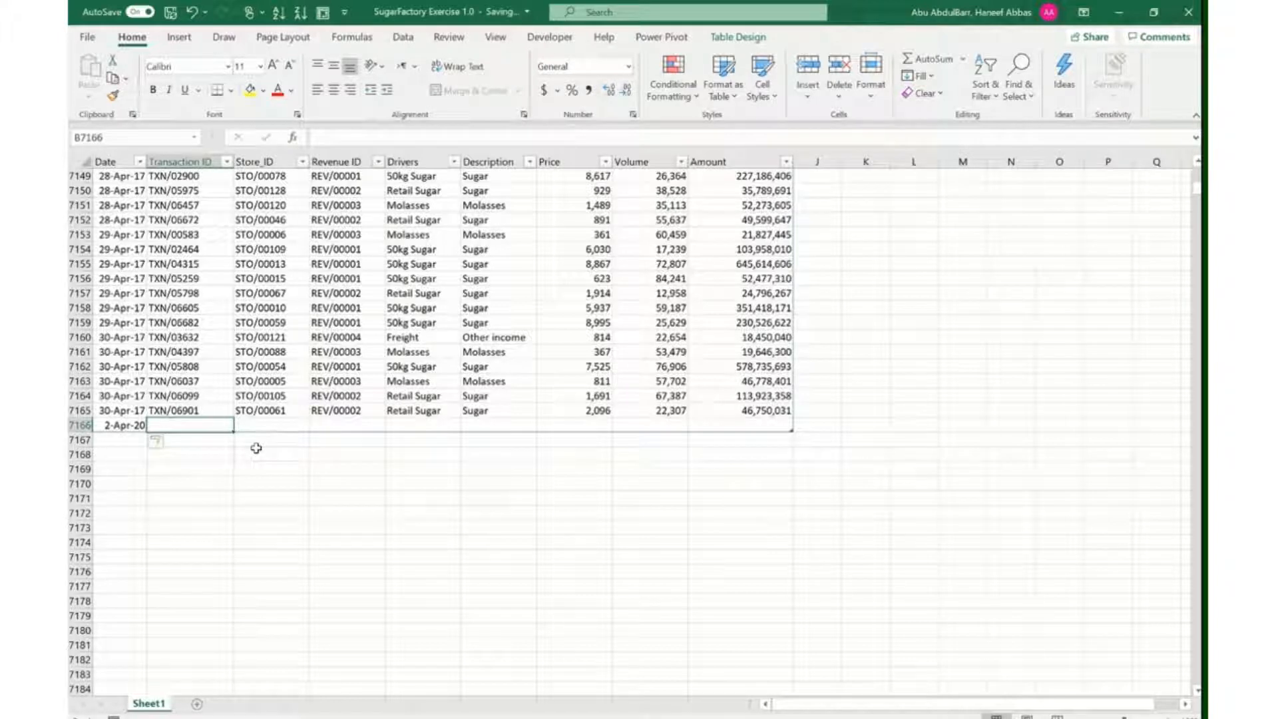
pyautogui.hotkey('ctrl', 'z')
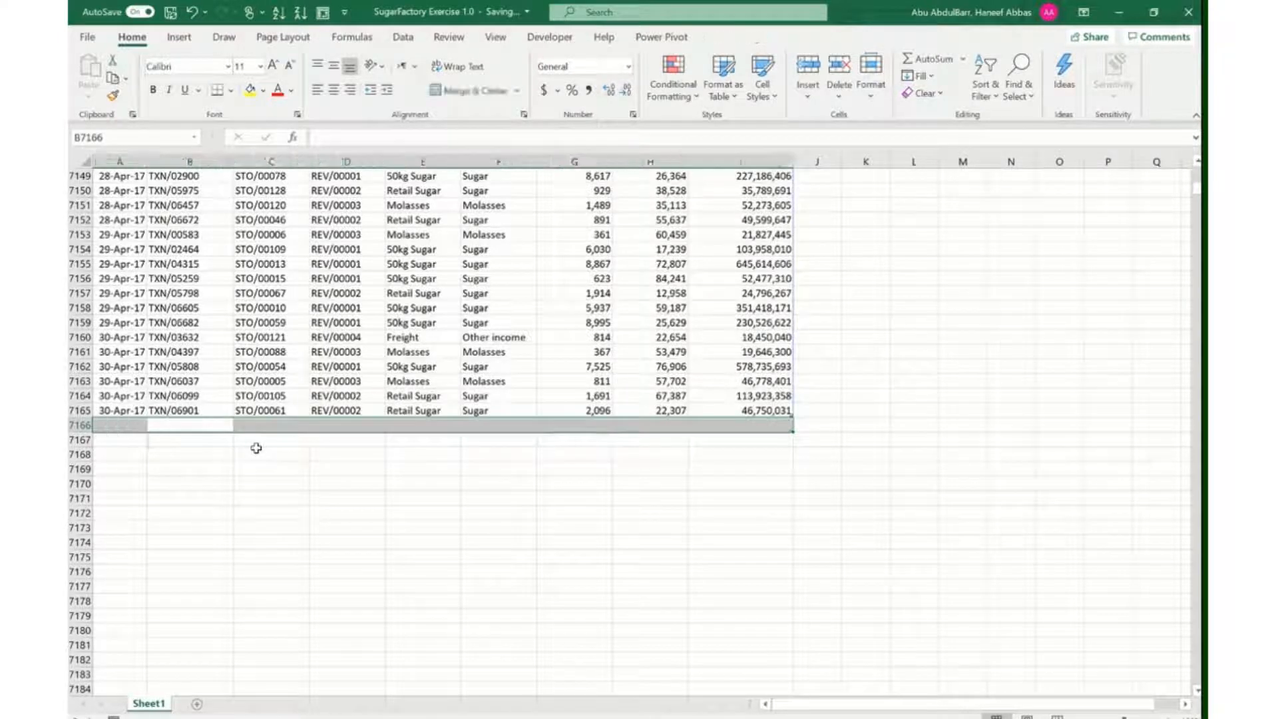
# Add a column headed Value Added Tax in J1, directly beside the table's Amount column
pyautogui.press('Up')
pyautogui.hotkey('ctrl', 'Up')
pyautogui.press('Right')
pyautogui.press('Right')
pyautogui.press('Right')
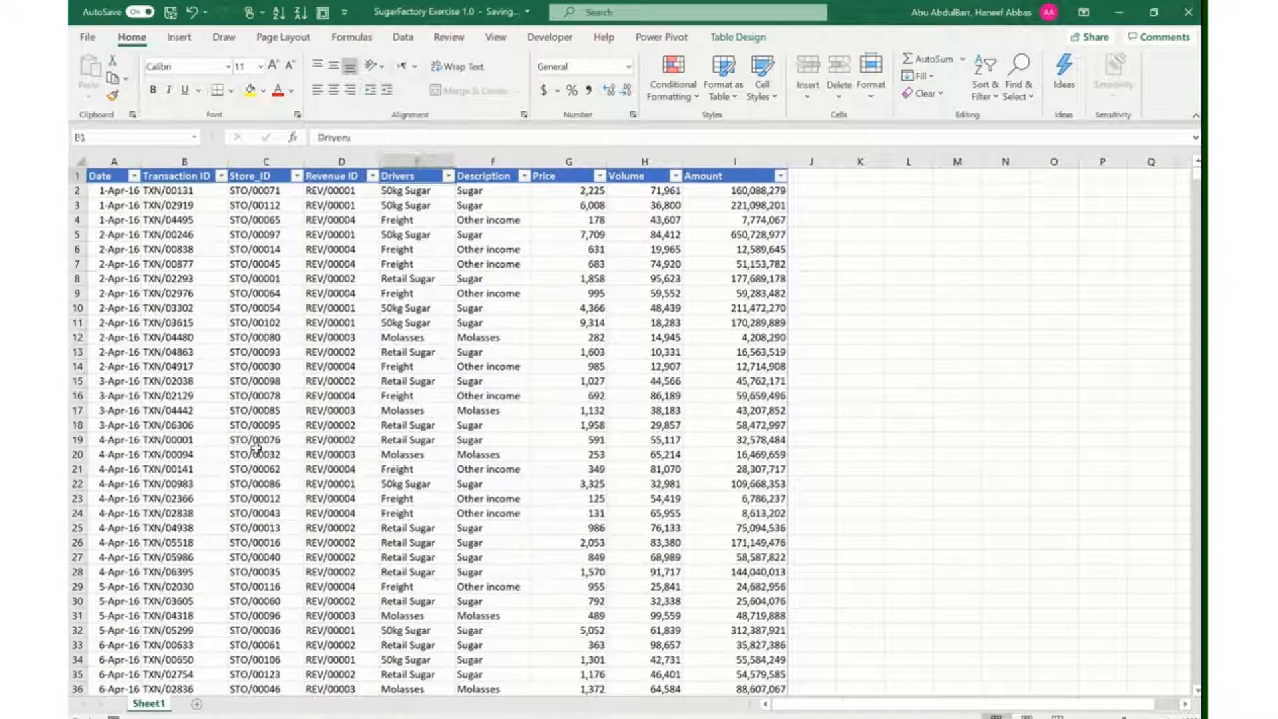
pyautogui.press('Right')
pyautogui.press('Right')
pyautogui.press('Right')
pyautogui.press('Right')
pyautogui.press('Right')
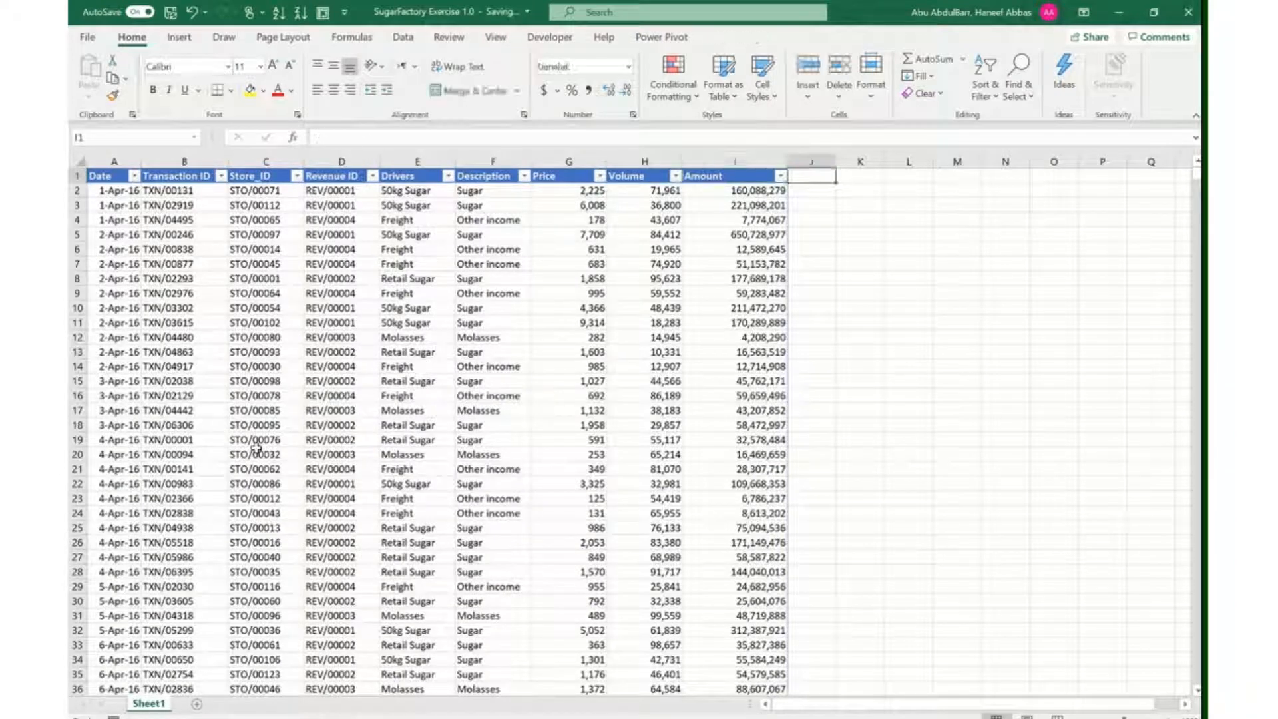
pyautogui.write('Value')
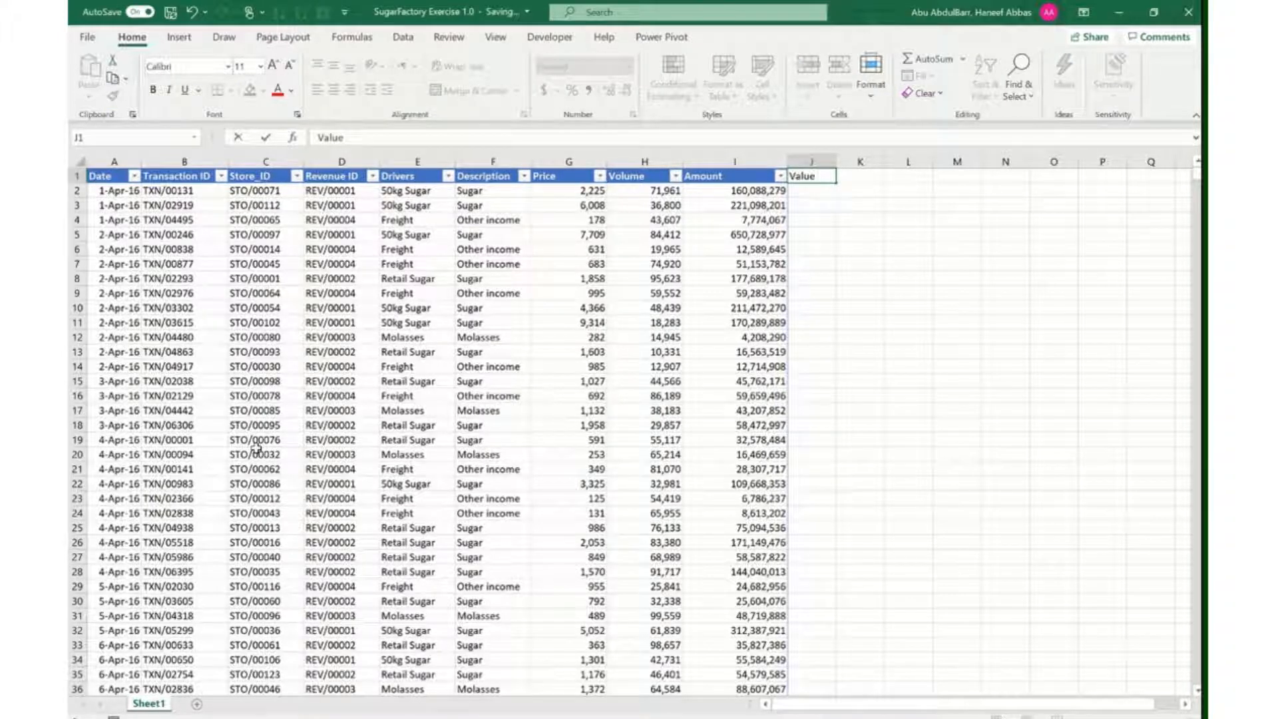
pyautogui.write('ded Tax')
pyautogui.press('Return')
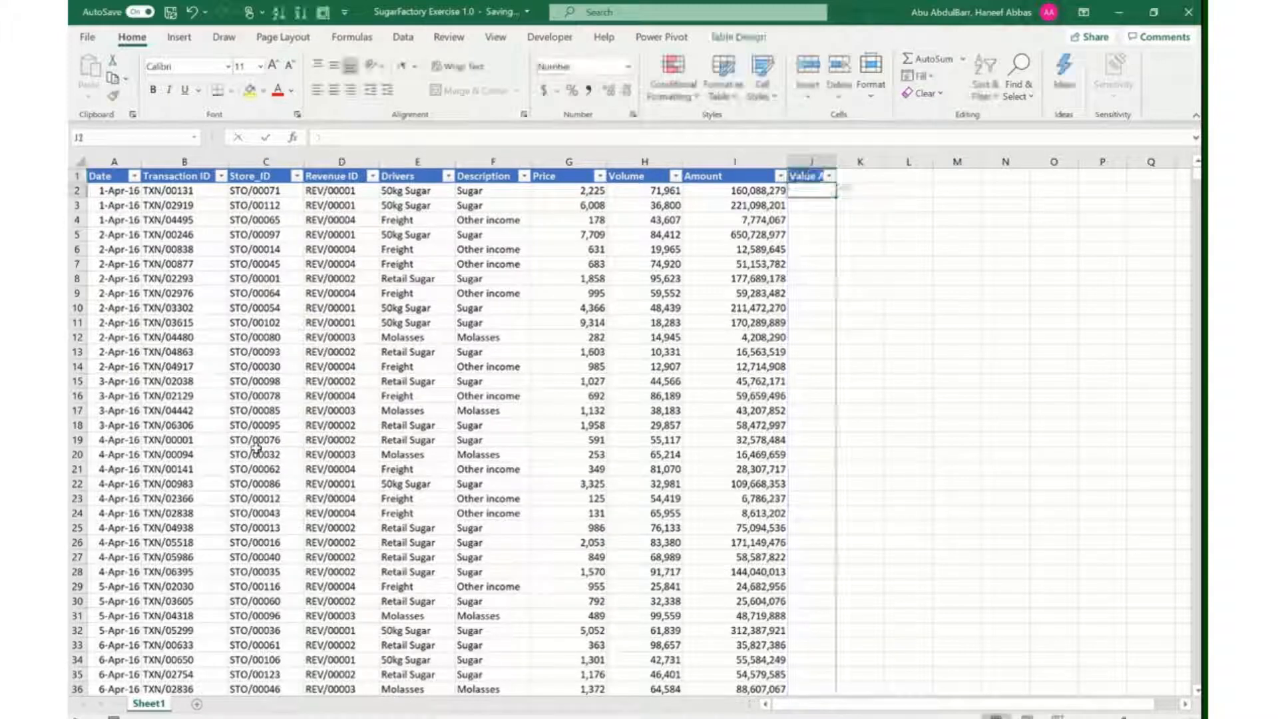
# Delete the Value Added Tax column from the table, from its heading to the last row
pyautogui.press('Up')
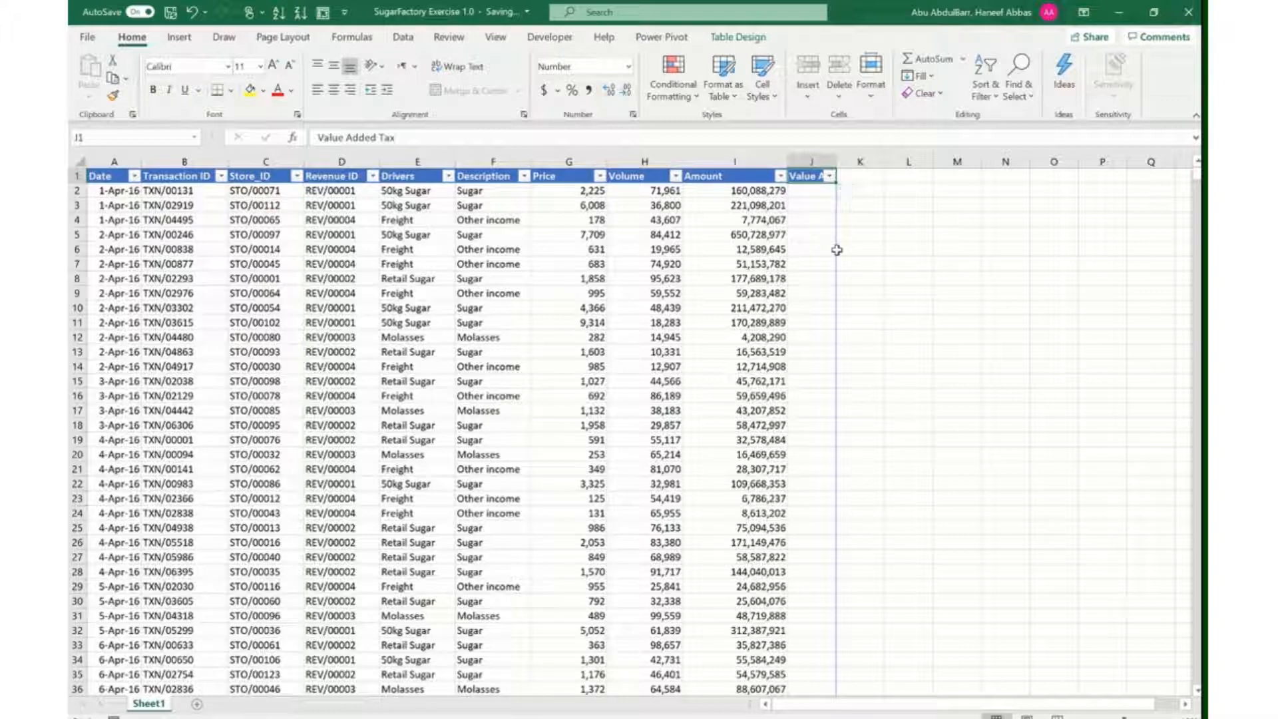
pyautogui.hotkey('ctrl', 'shift', 'Down')
pyautogui.hotkey('ctrl', '-')
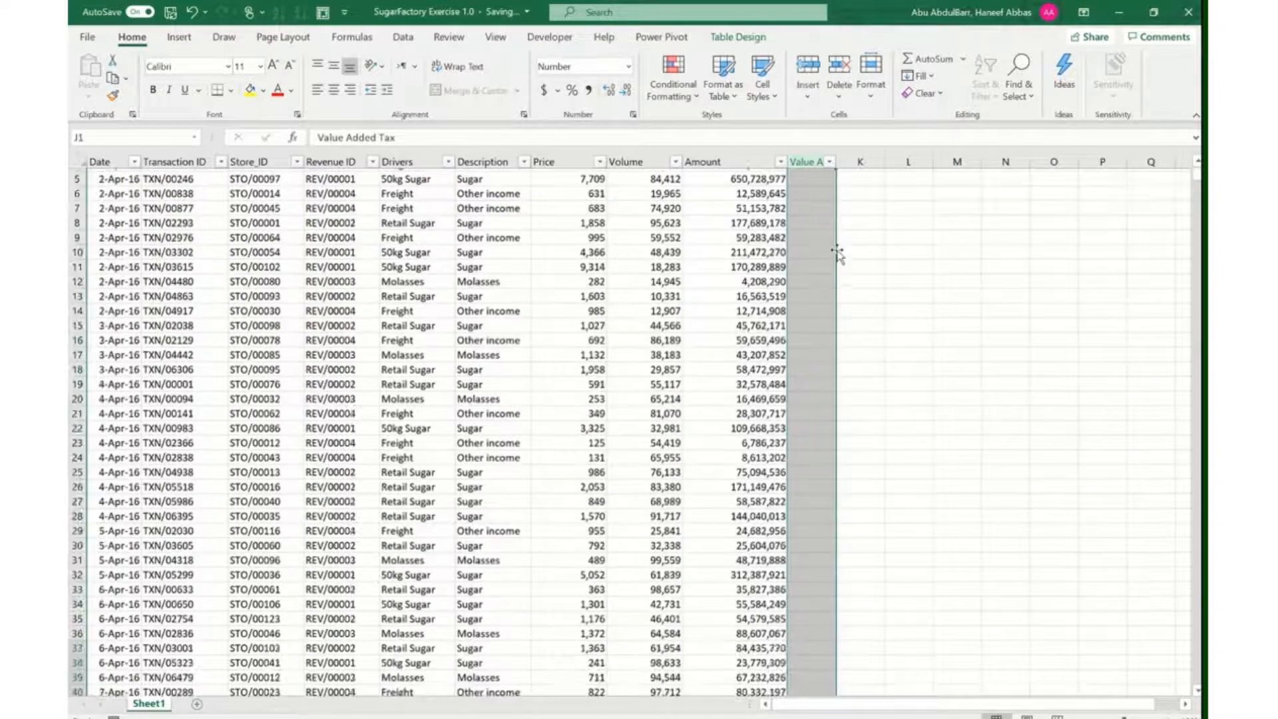
# Turn the SalesData table's header filter buttons off and back on
pyautogui.press('Left')
pyautogui.press('Left')
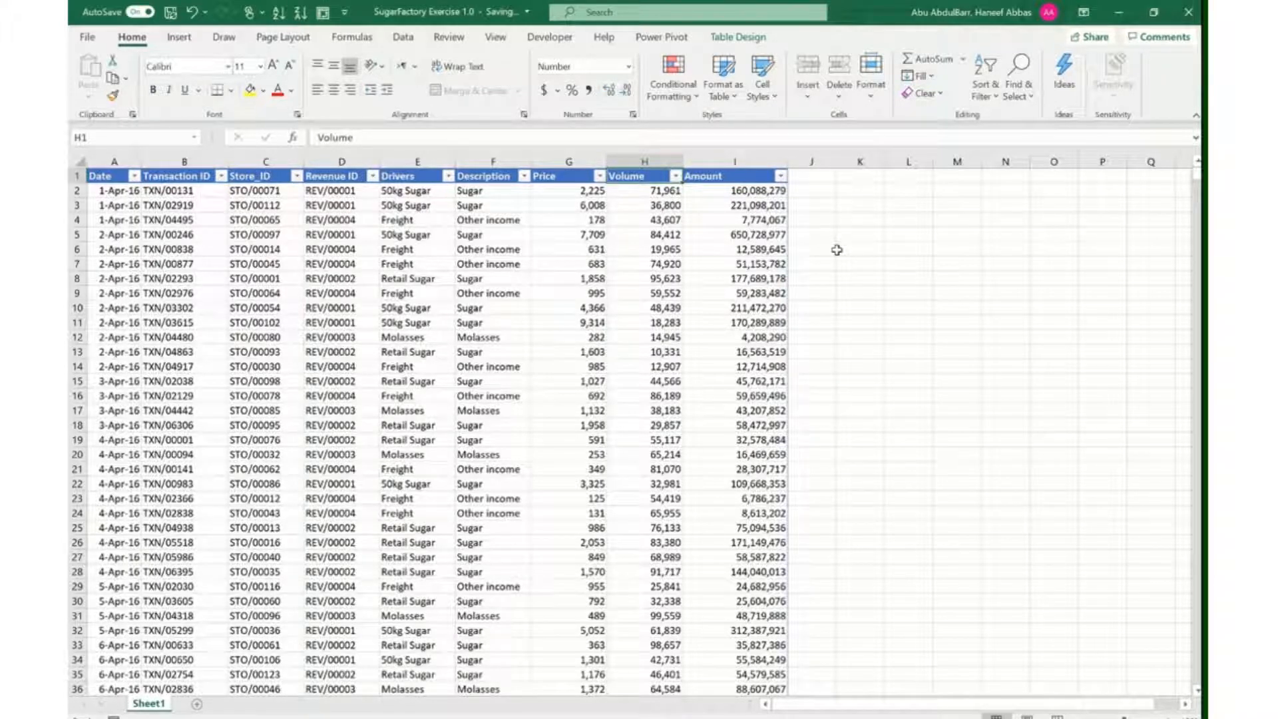
pyautogui.click(694, 278)
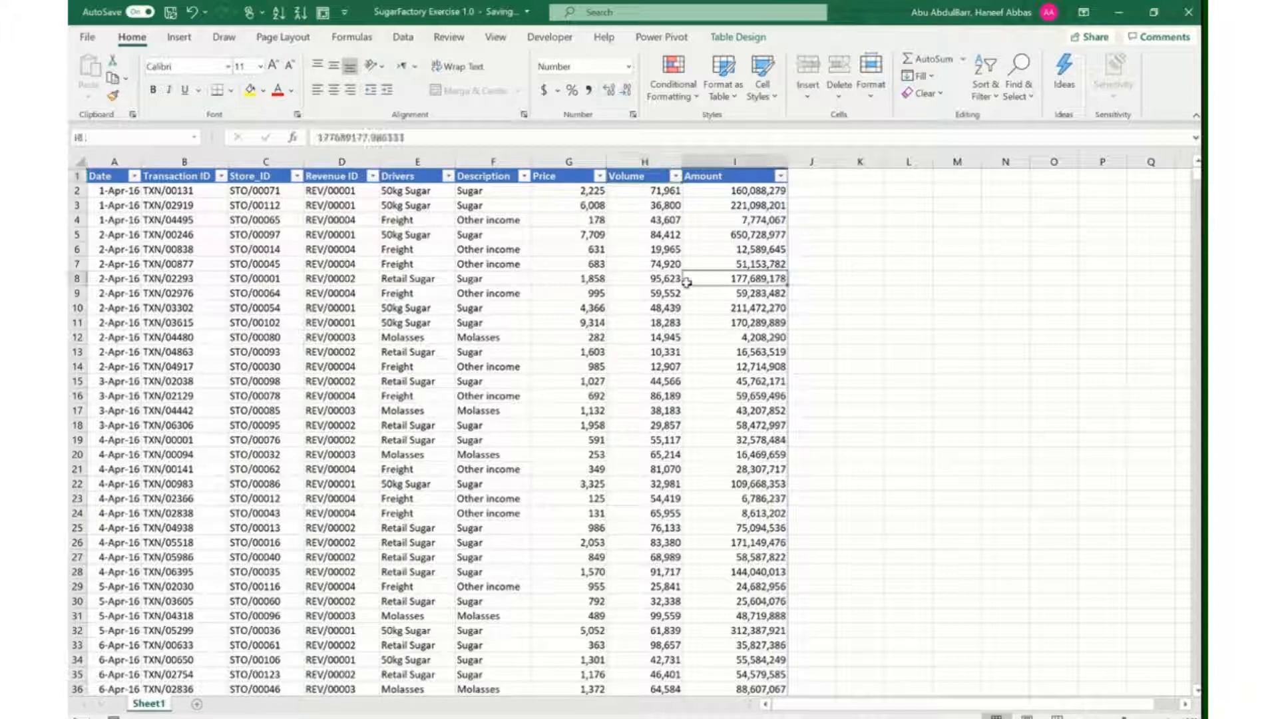
pyautogui.click(725, 37)
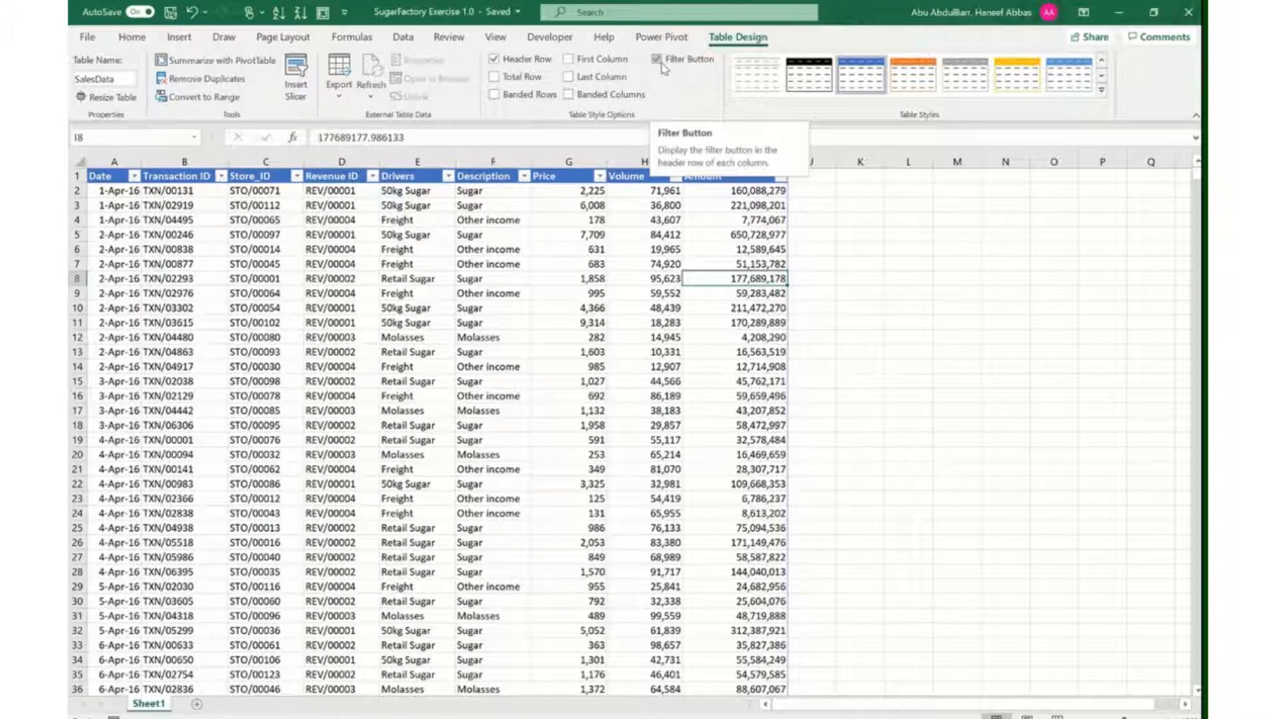
pyautogui.click(663, 67)
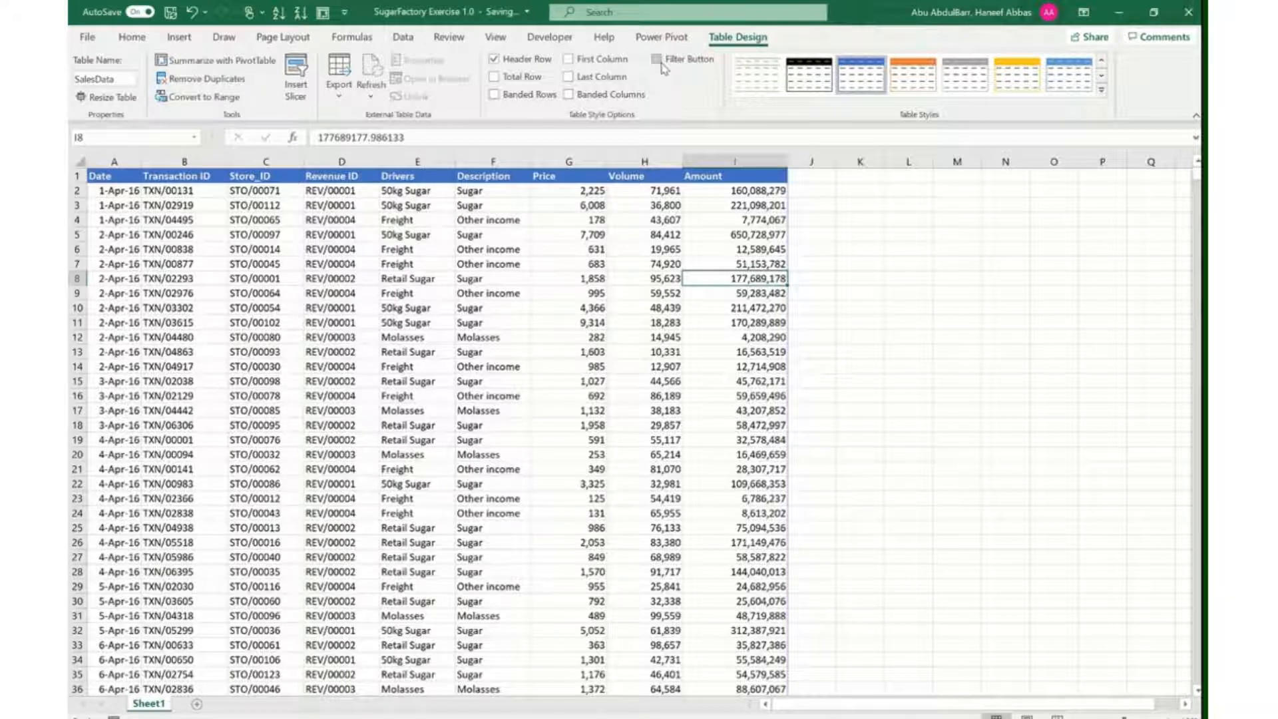
pyautogui.click(663, 66)
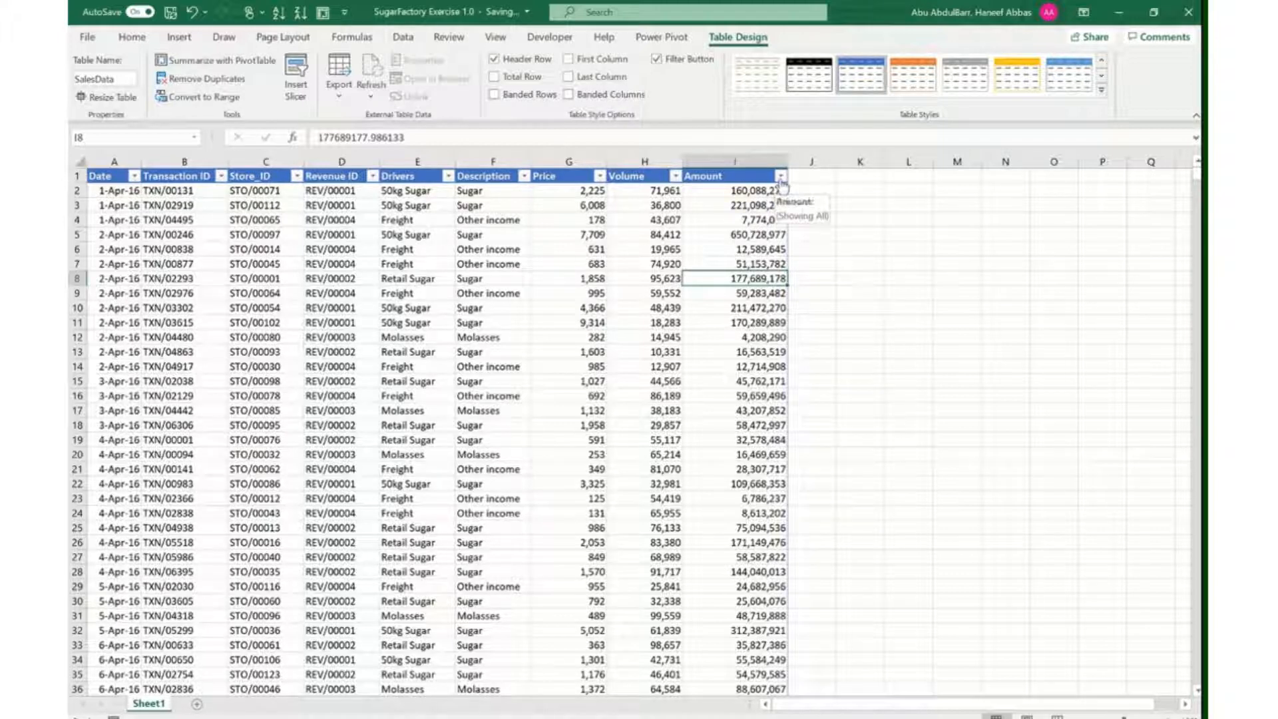
# Sort the table by Amount from largest to smallest, and by Description from Z to A
pyautogui.click(780, 177)
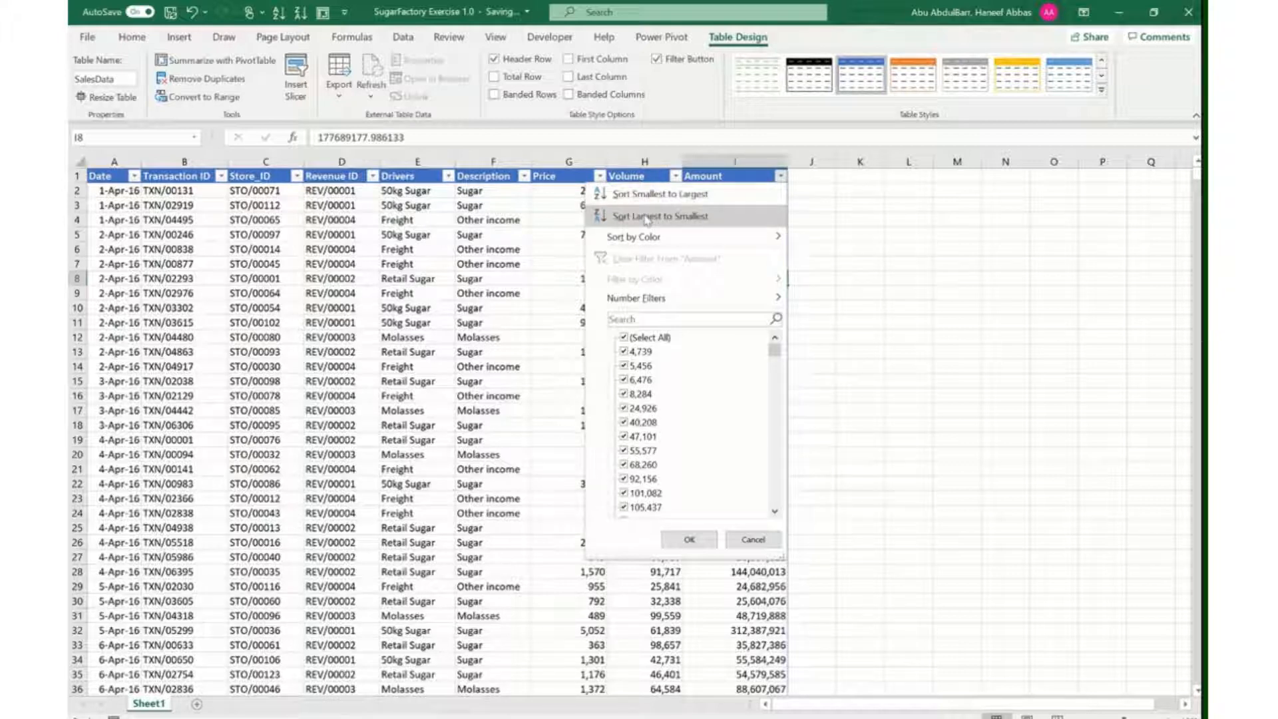
pyautogui.click(646, 218)
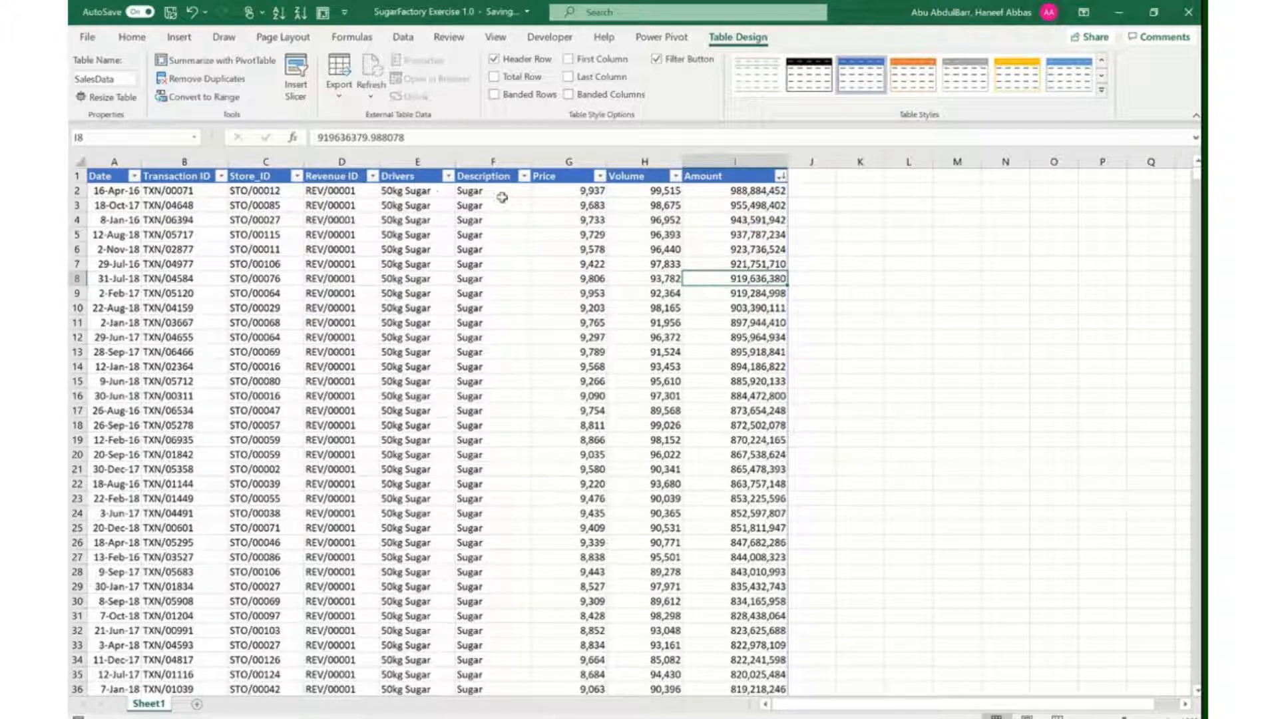
pyautogui.click(502, 198)
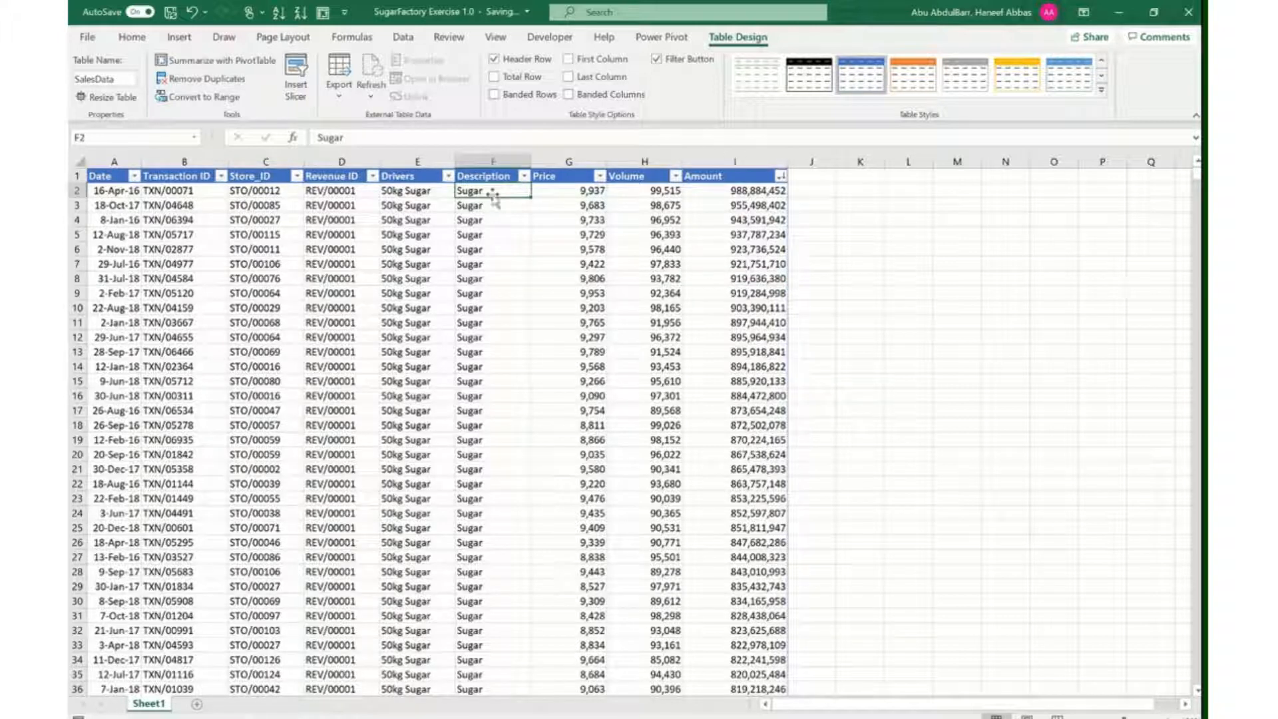
pyautogui.click(524, 176)
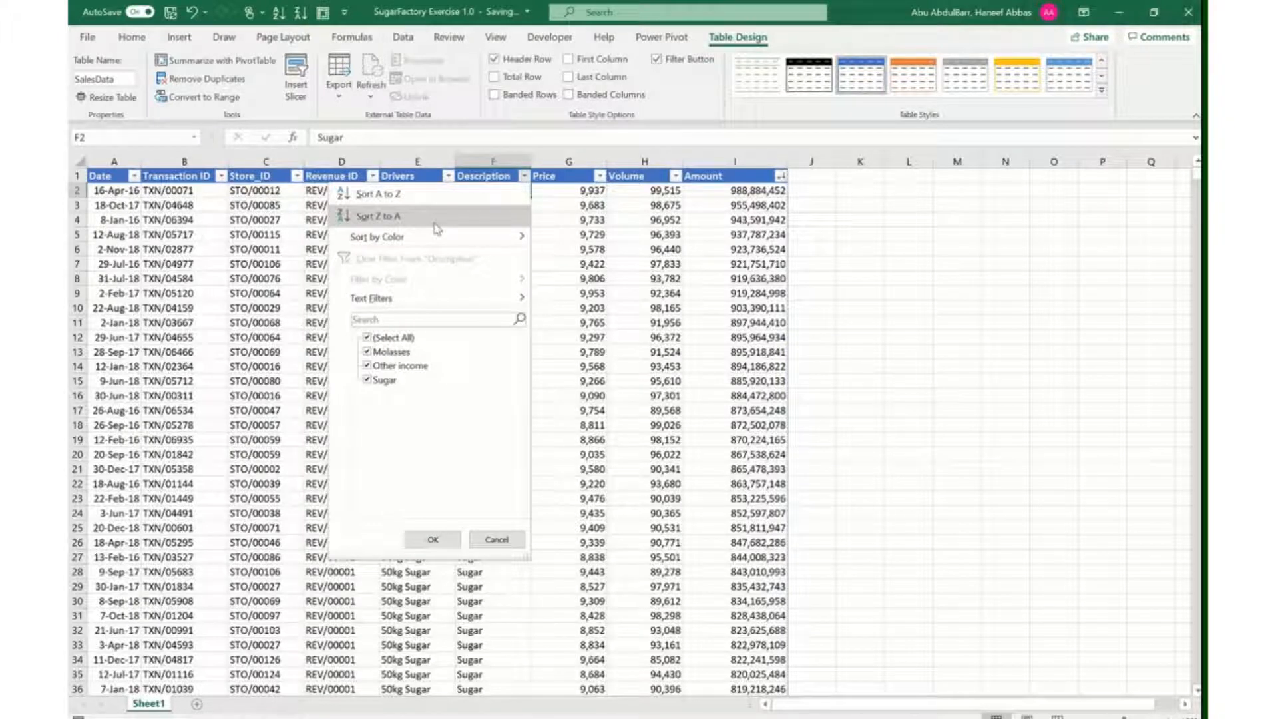
pyautogui.click(437, 228)
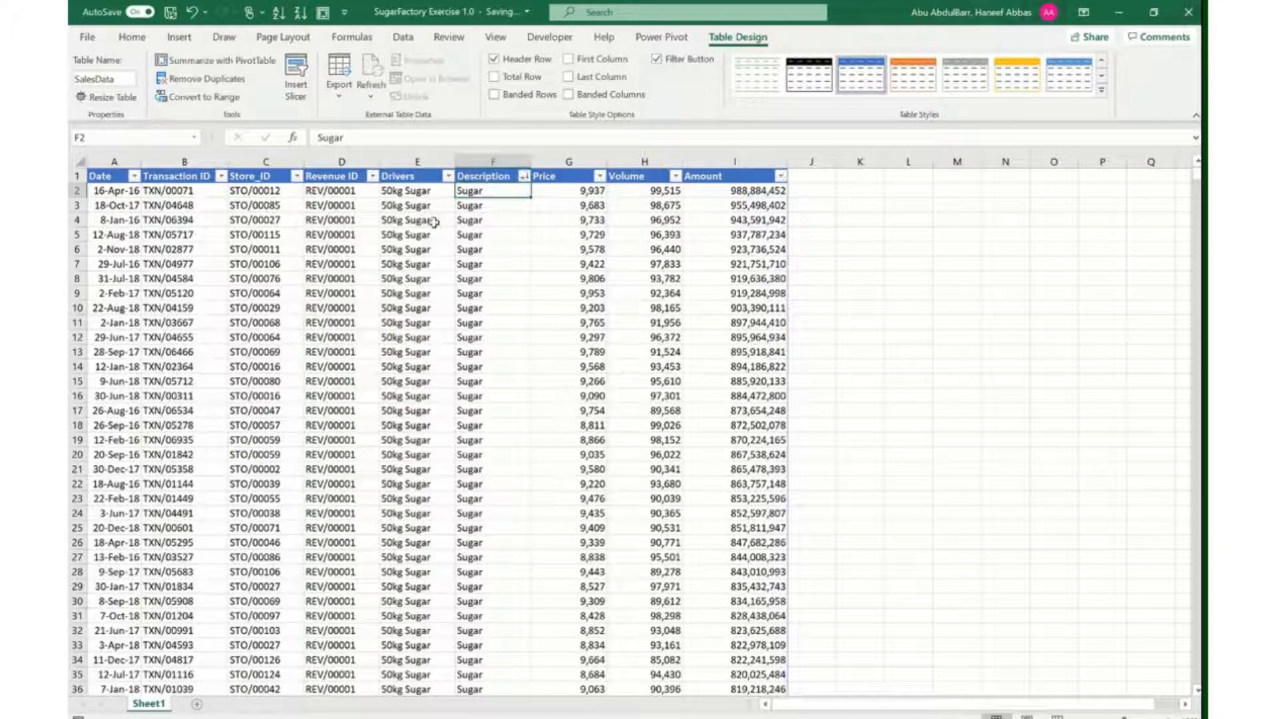
# Re-sort the table by Description from A to Z and look through the reordered rows
pyautogui.click(523, 176)
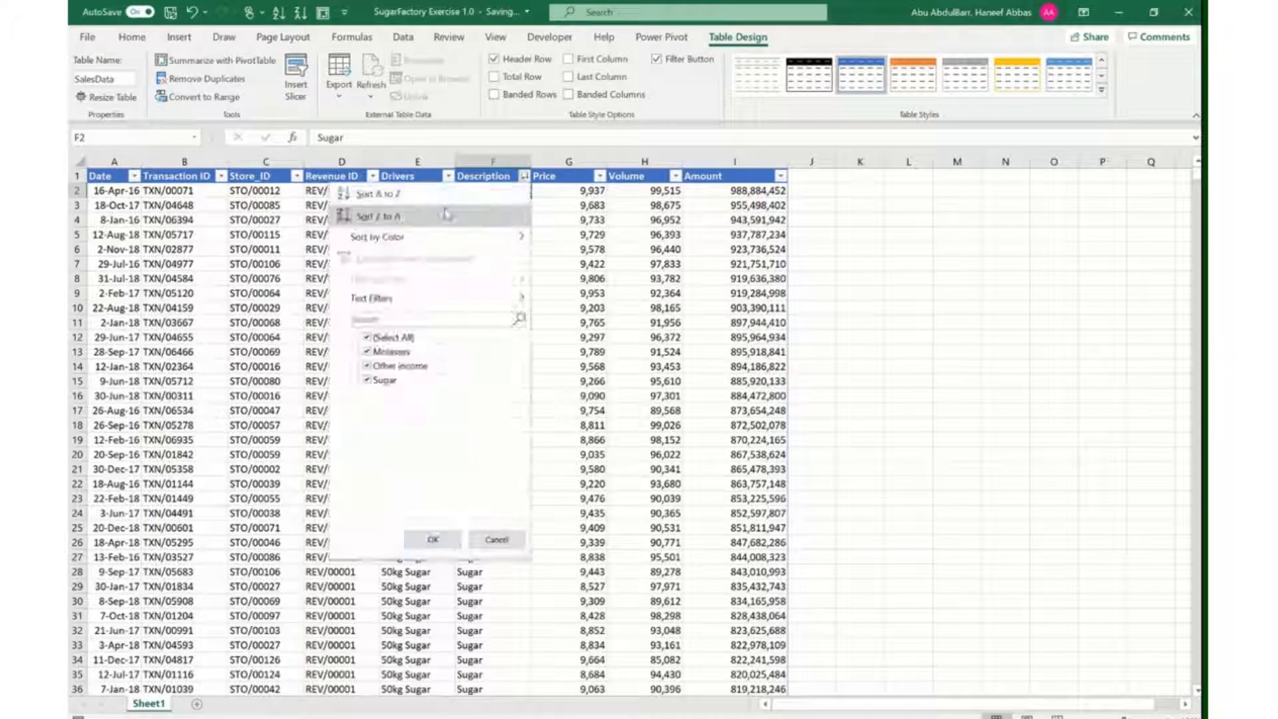
pyautogui.click(422, 199)
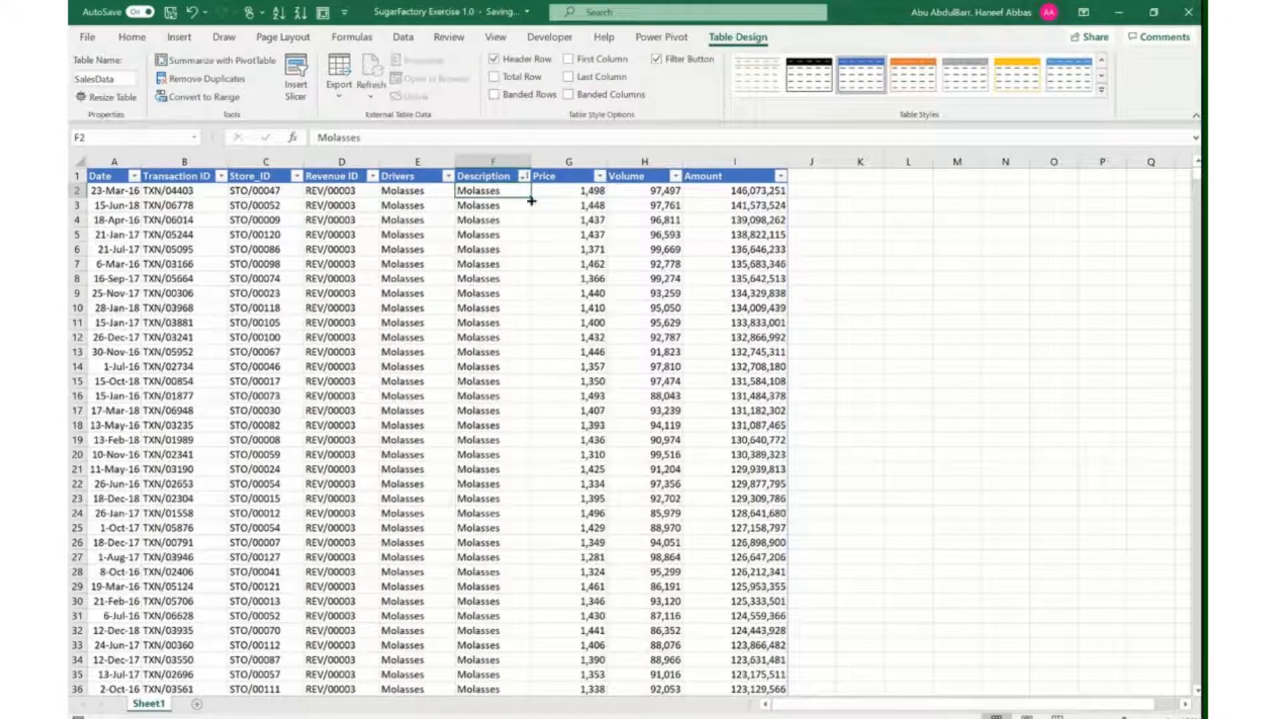
pyautogui.scroll(-20, 505, 270)
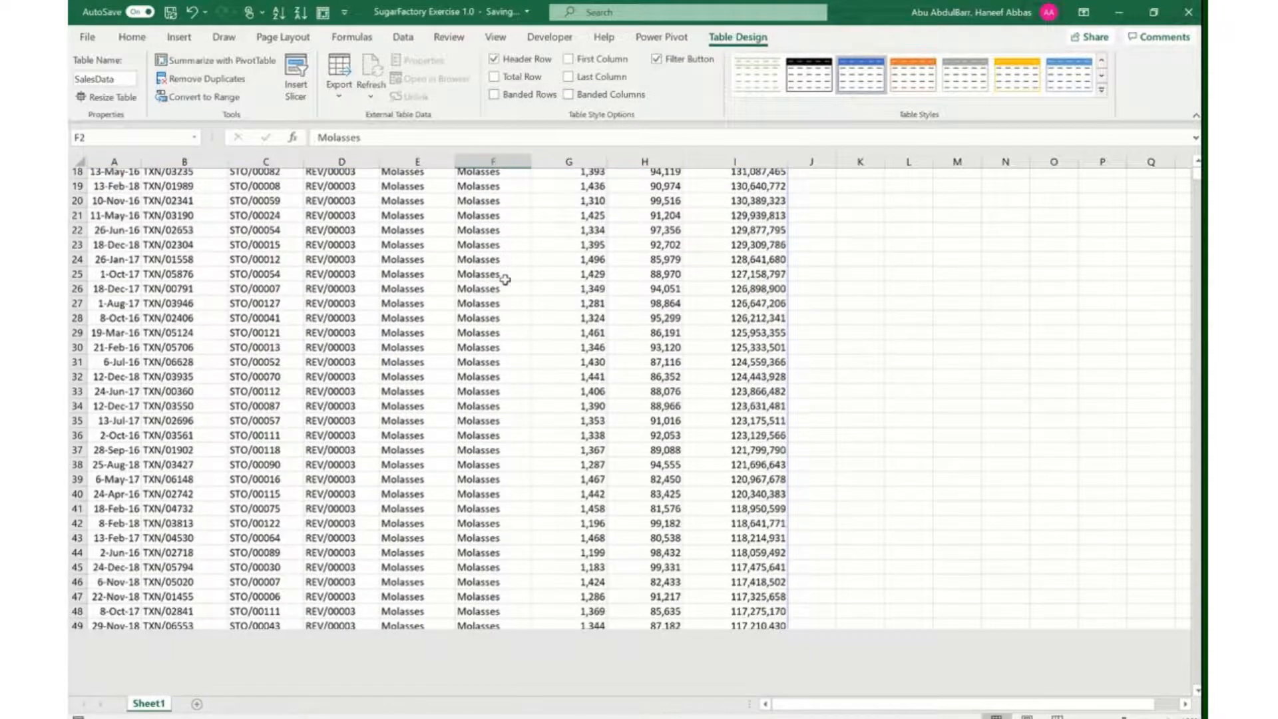
pyautogui.scroll(-20, 505, 279)
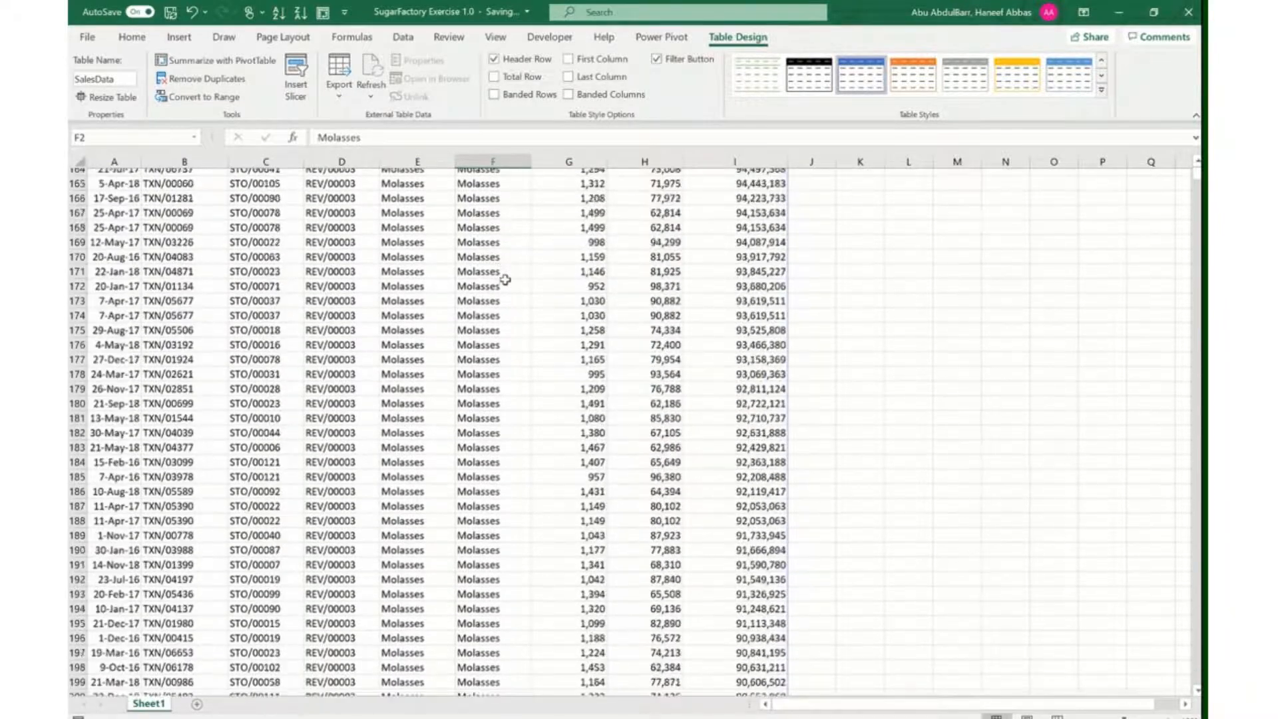
pyautogui.scroll(20, 505, 280)
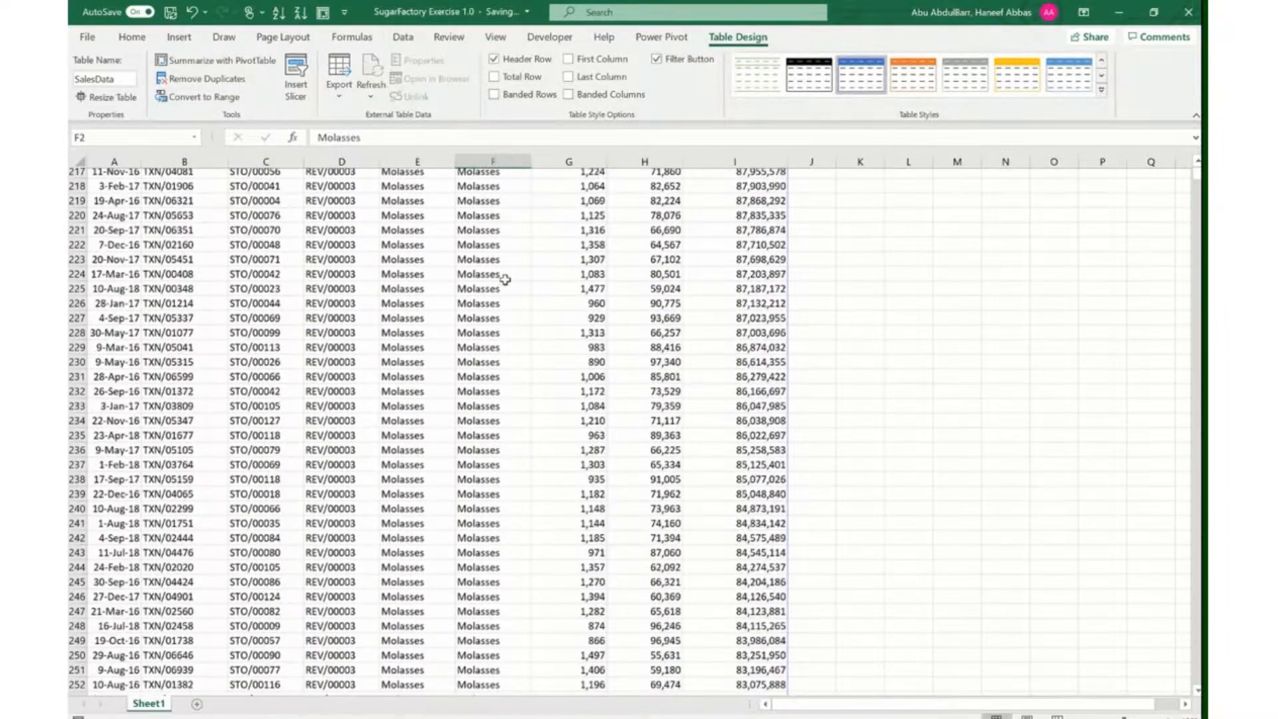
pyautogui.scroll(20, 506, 280)
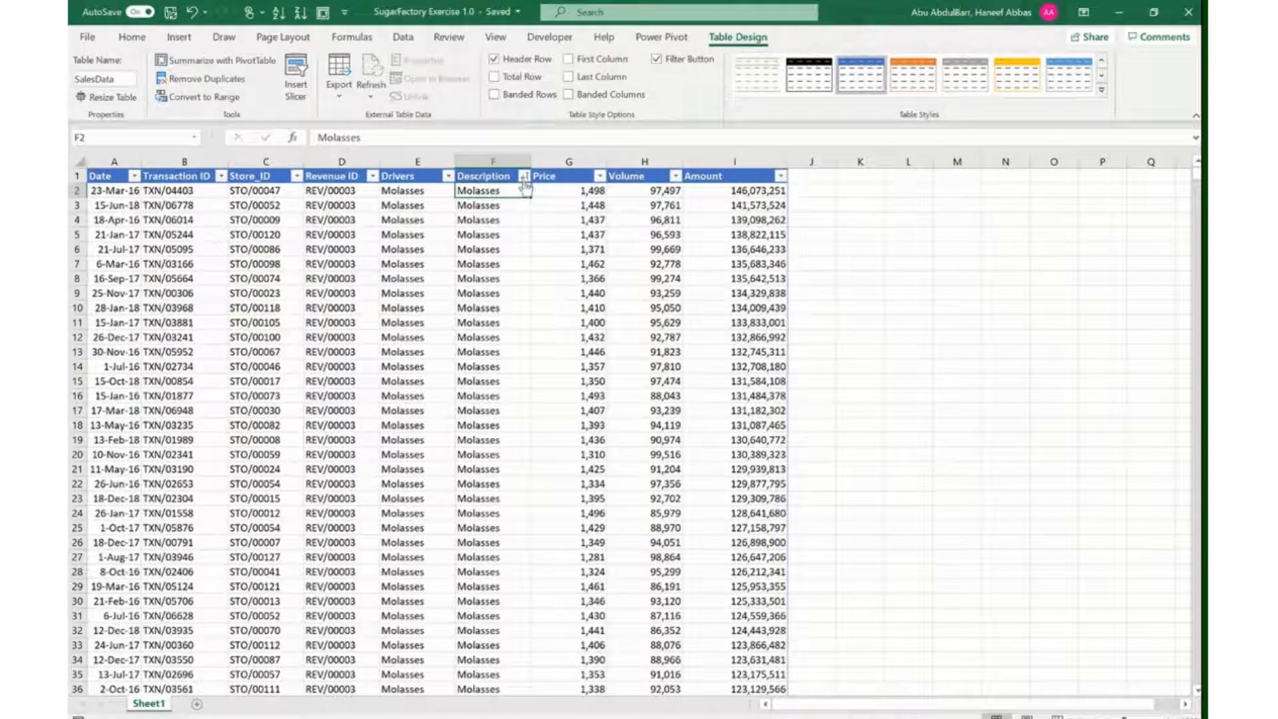
# Filter the Description column to the Sugar records by searching for Sugar
pyautogui.click(524, 176)
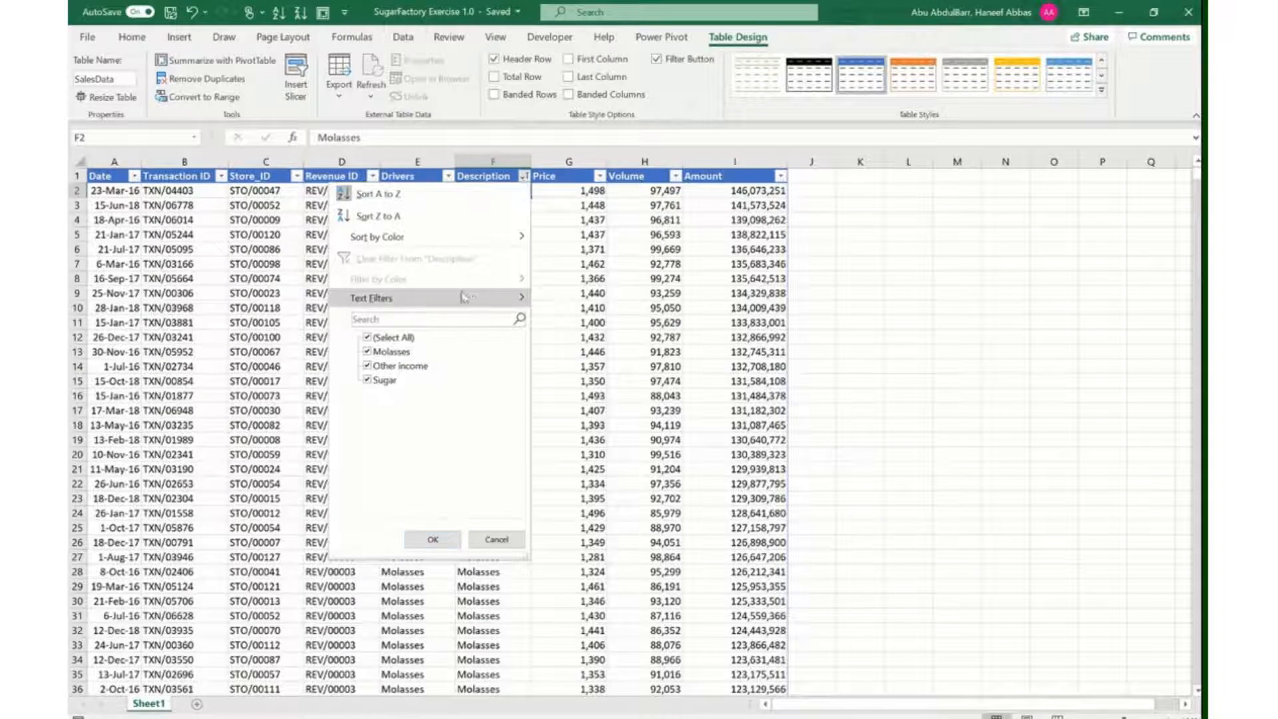
pyautogui.click(433, 539)
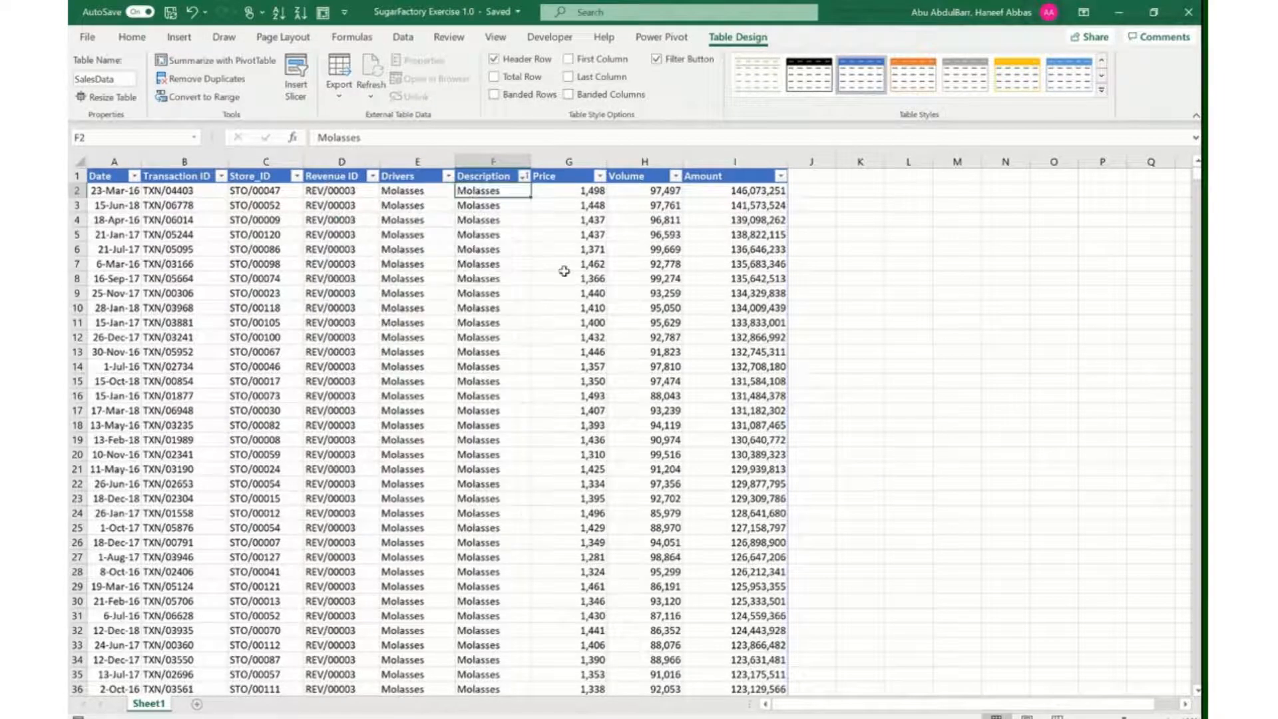
pyautogui.click(523, 177)
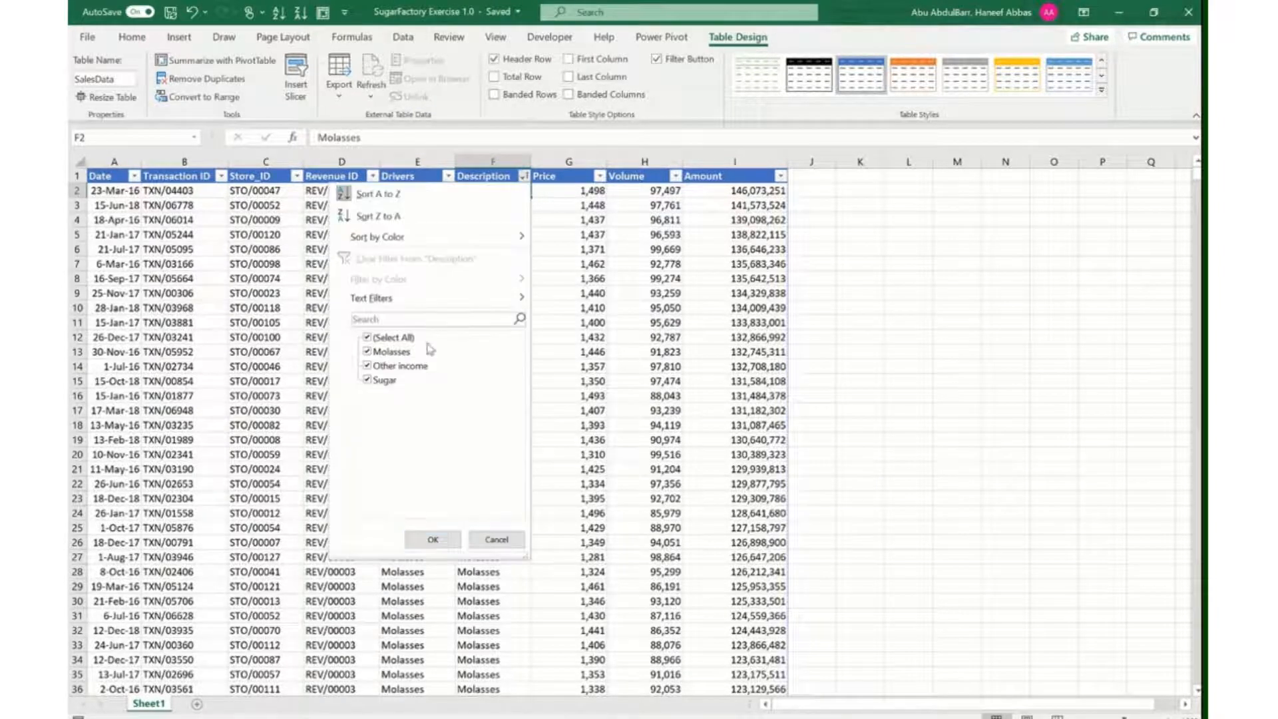
pyautogui.moveTo(442, 303)
pyautogui.write('Sugar')
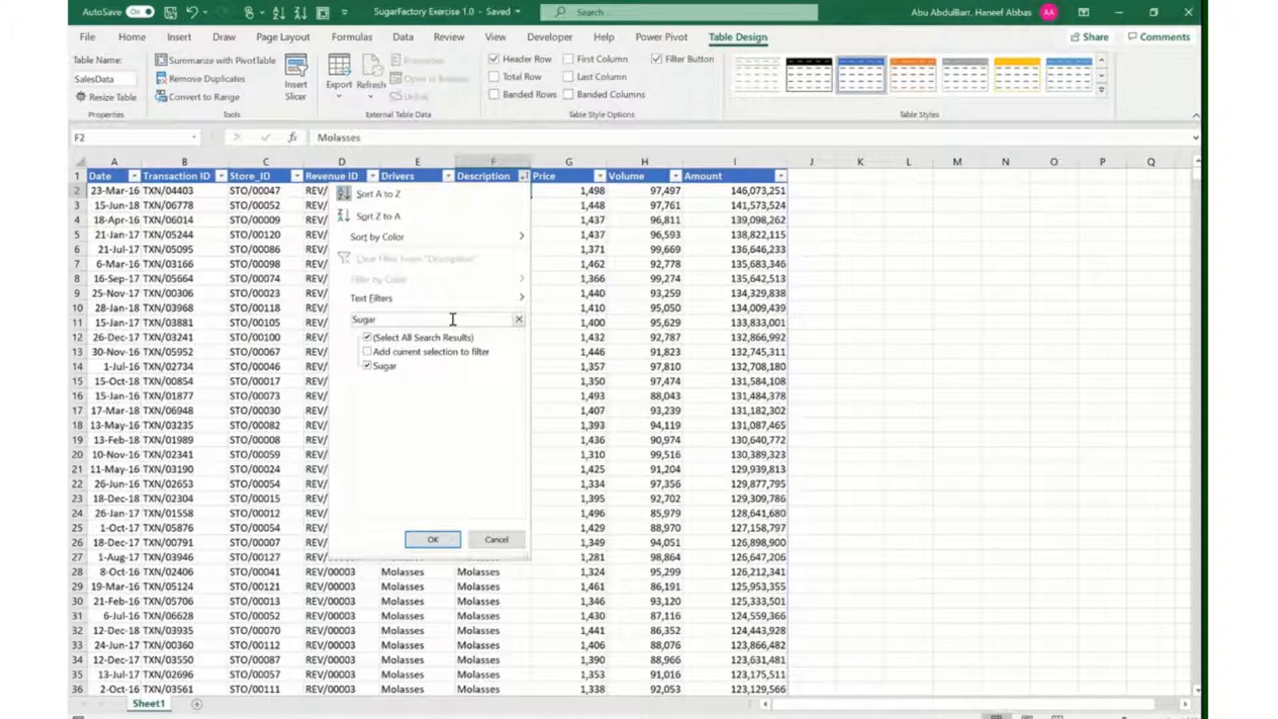
pyautogui.press('Return')
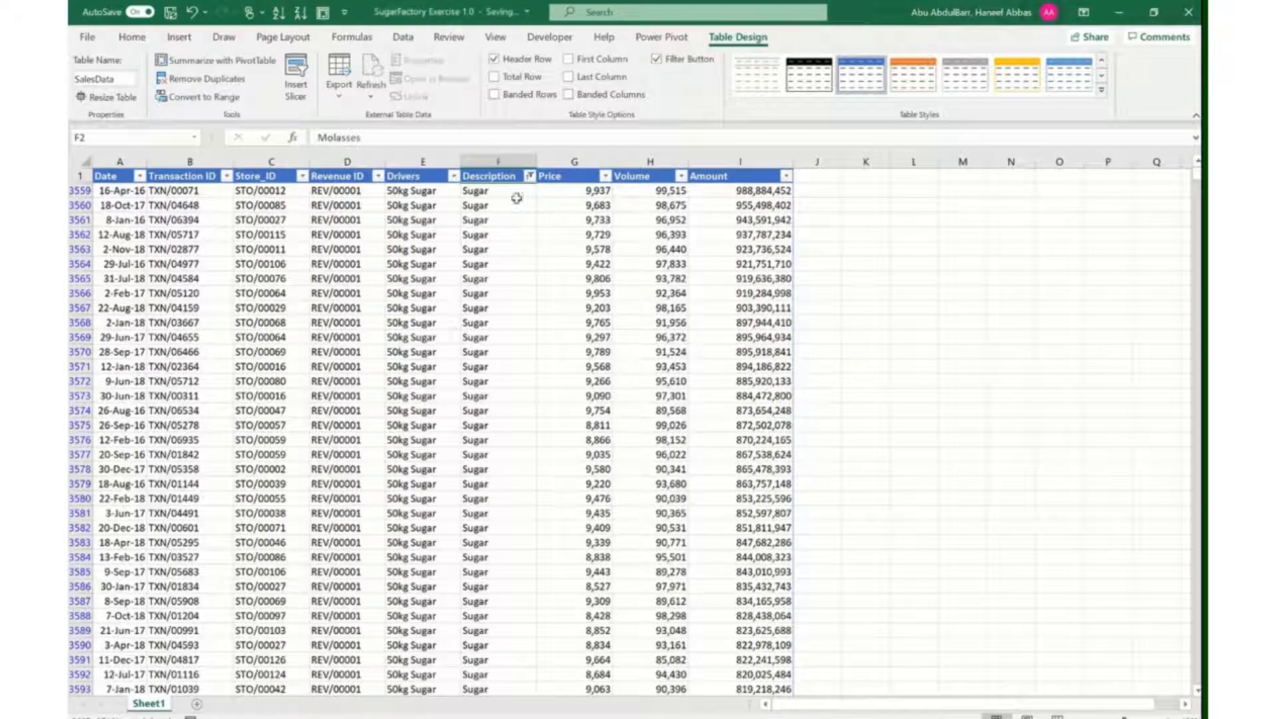
# Look over the filtered Sugar rows and clear the filter from the Description column
pyautogui.scroll(-5, 518, 437)
pyautogui.scroll(4, 519, 437)
pyautogui.scroll(1, 519, 437)
pyautogui.click(531, 176)
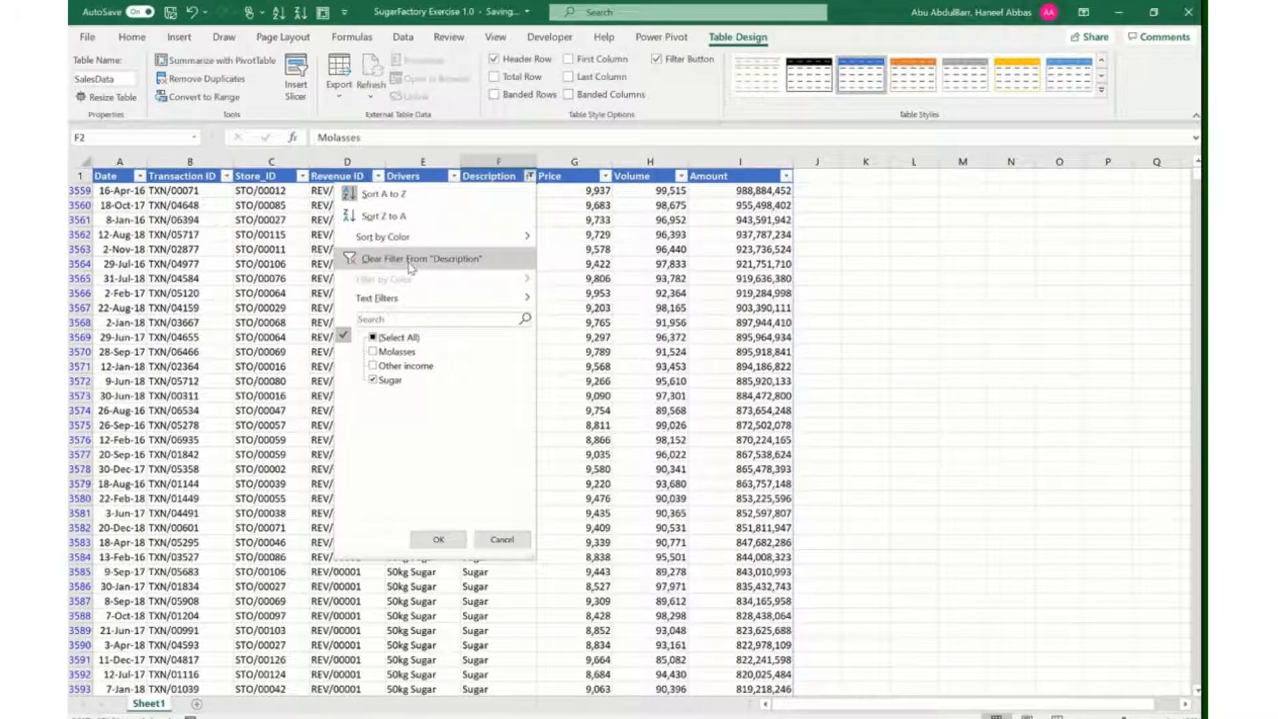
pyautogui.click(411, 263)
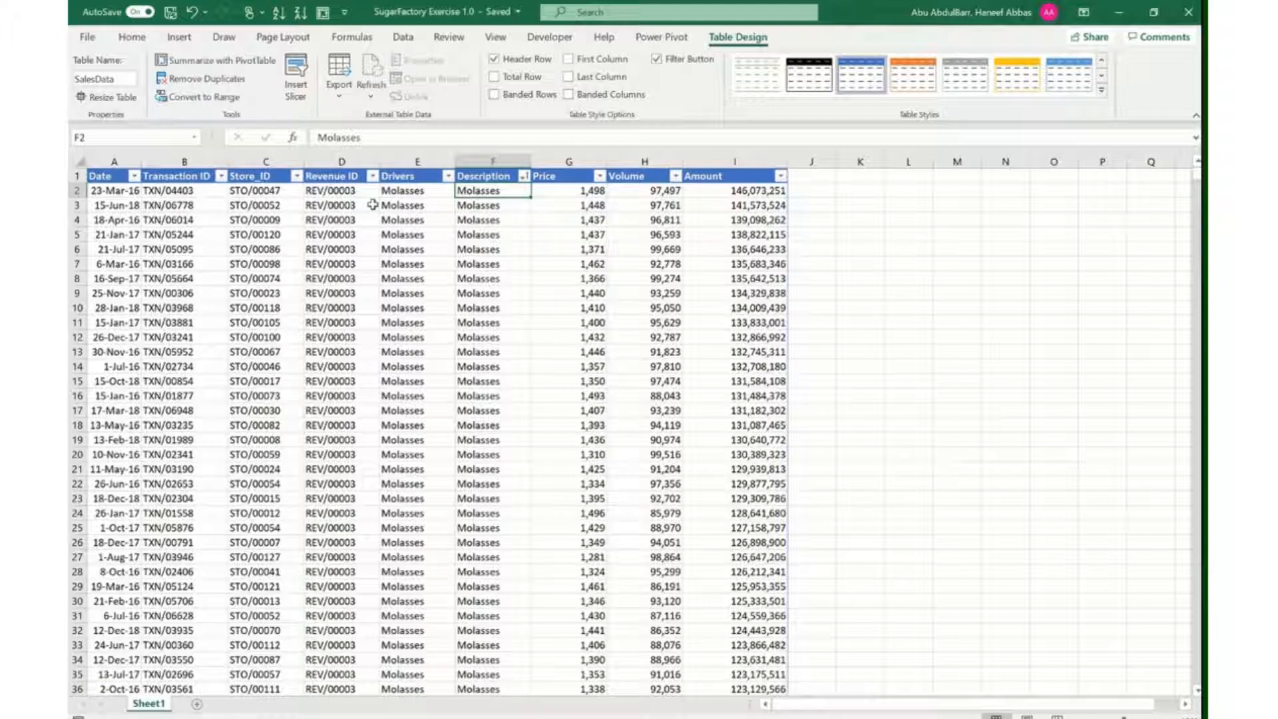
# Insert slicers for the table's Drivers and Description columns
pyautogui.click(290, 92)
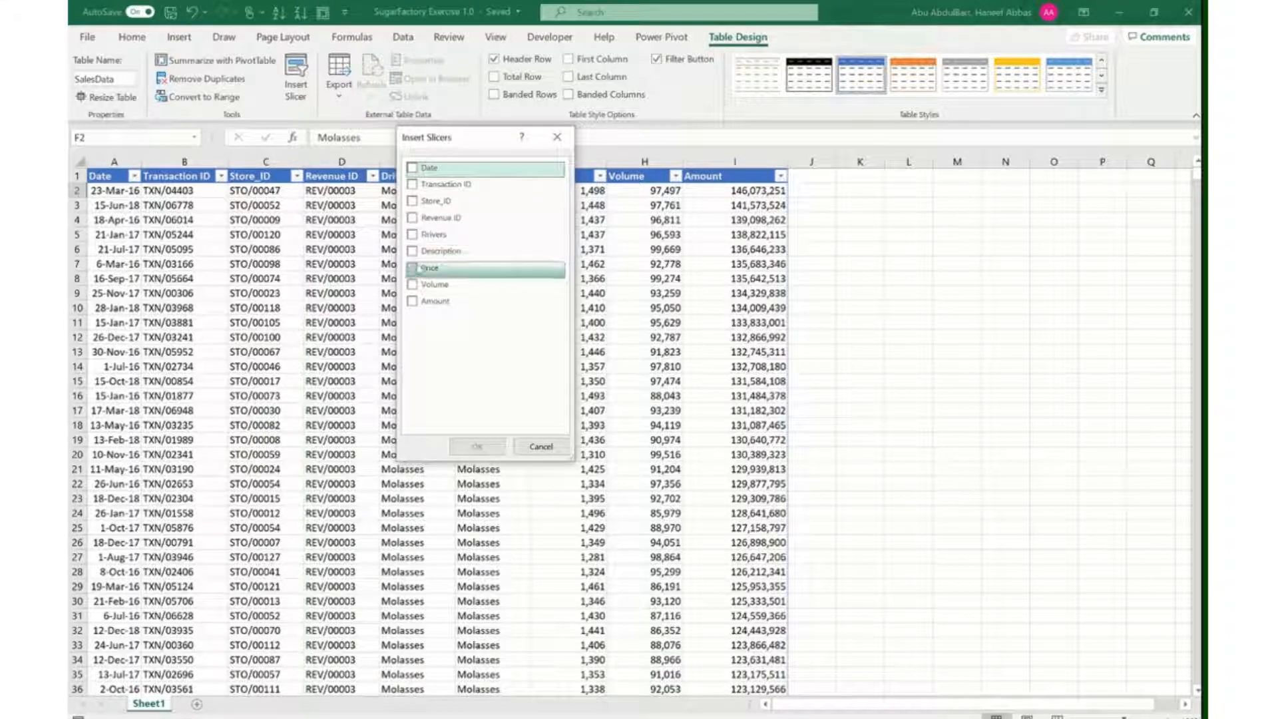
pyautogui.click(413, 253)
pyautogui.click(411, 236)
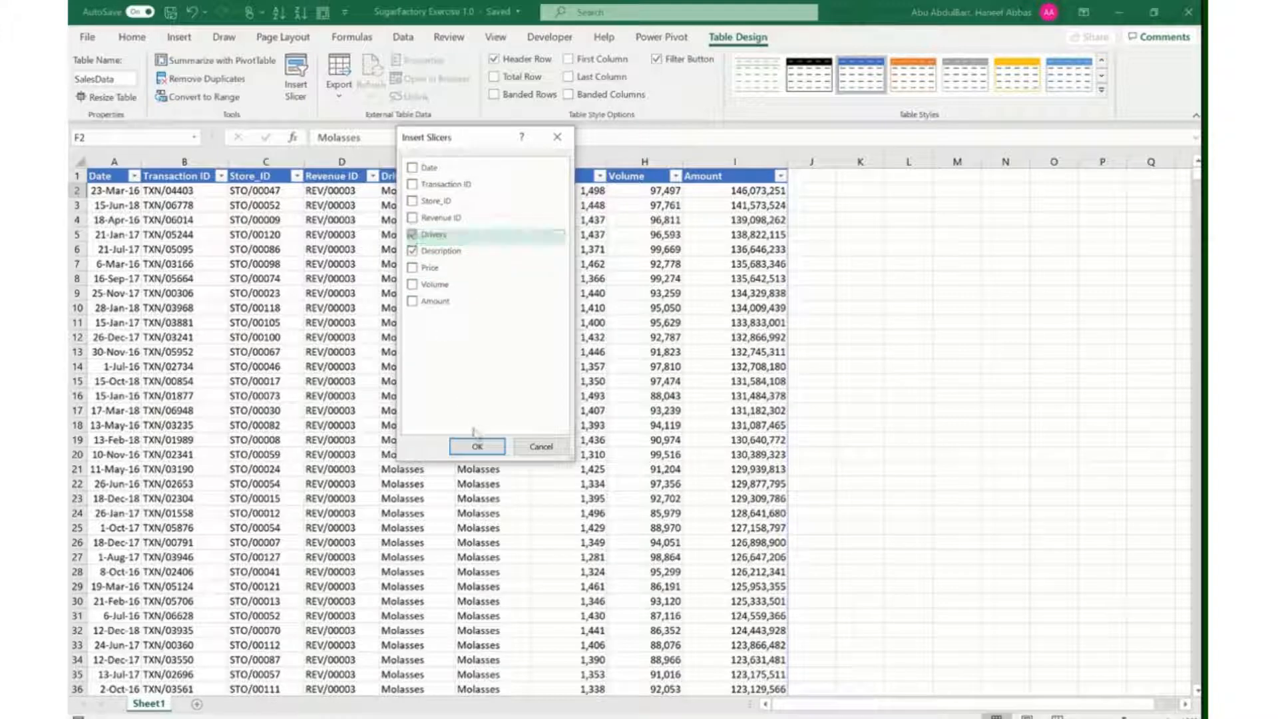
pyautogui.click(477, 446)
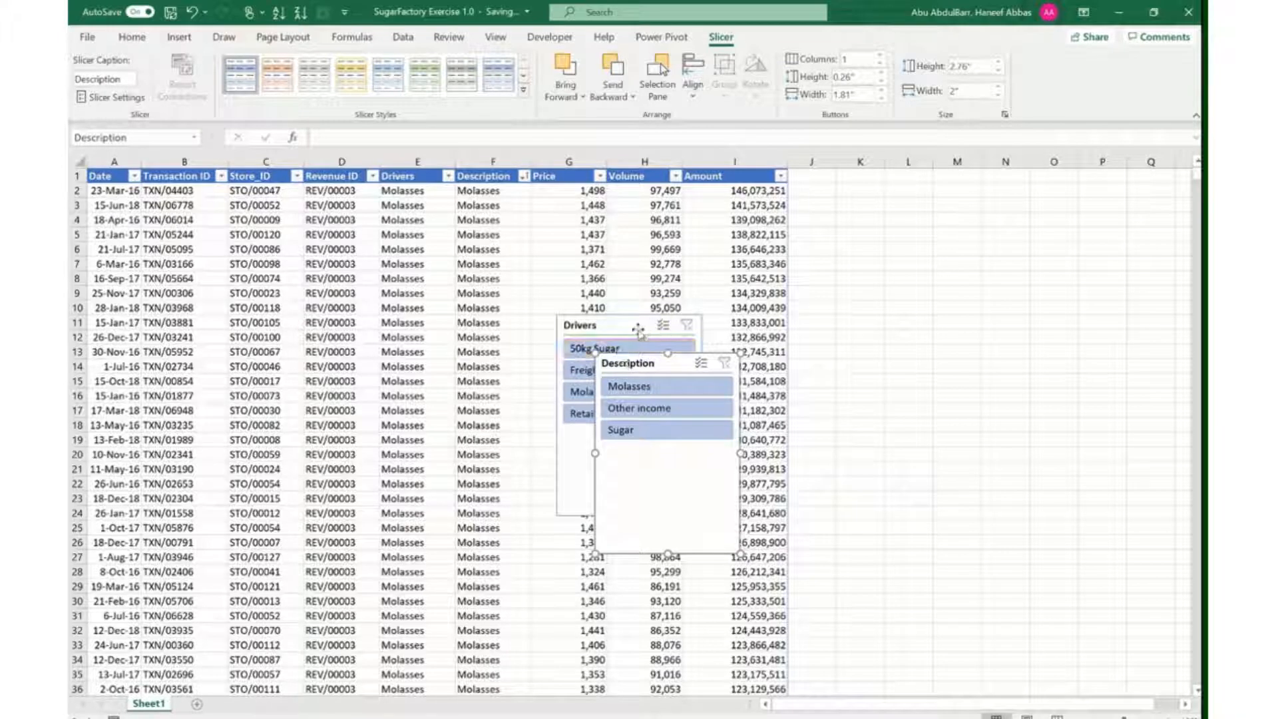
# Move both slicers into the empty area beside the table, with Drivers over columns L to N and Description next to it
pyautogui.keyDown('ctrl'); pyautogui.click(641, 331); pyautogui.keyUp('ctrl')
pyautogui.moveTo(643, 371); pyautogui.dragTo(969, 220)
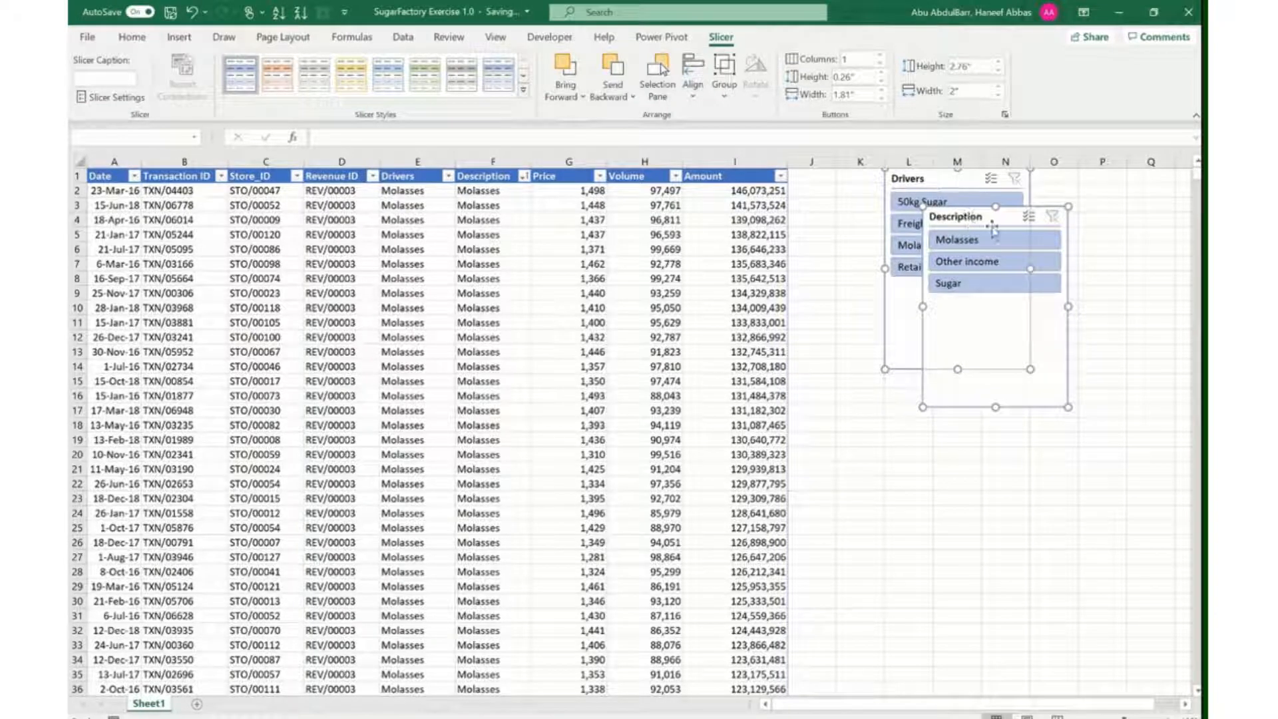
pyautogui.click(957, 498)
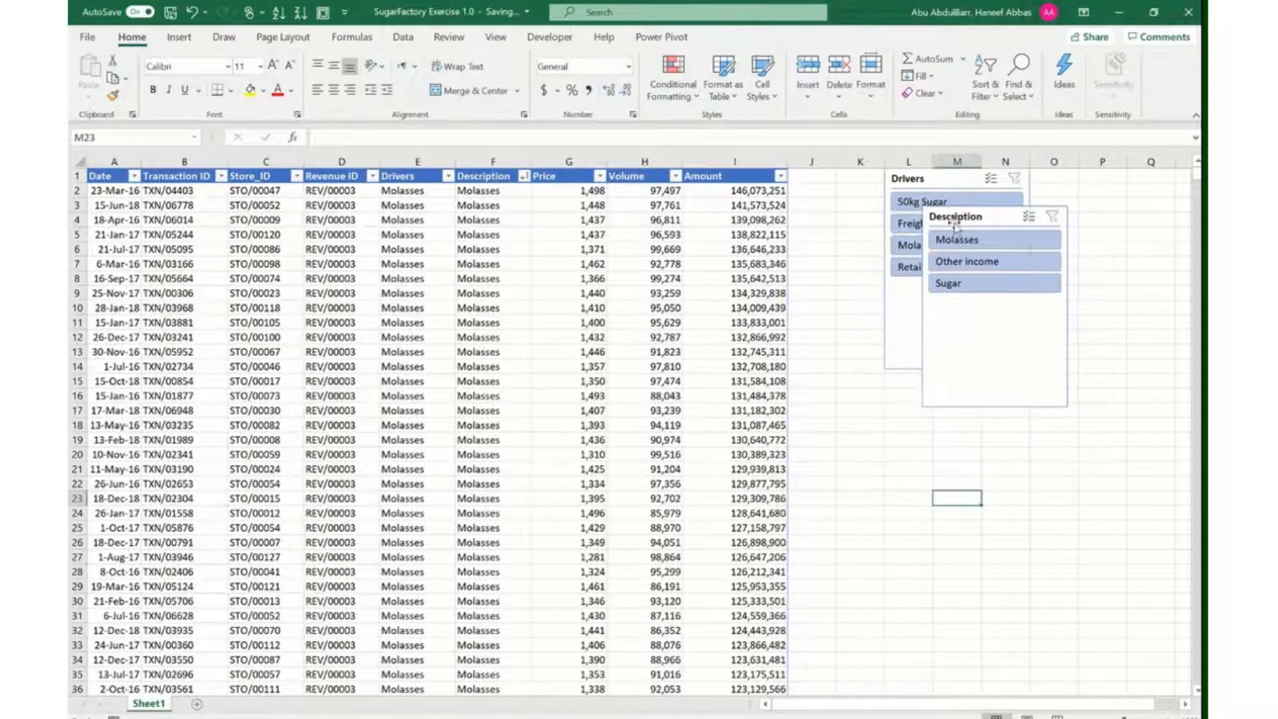
pyautogui.moveTo(952, 219); pyautogui.dragTo(1073, 185)
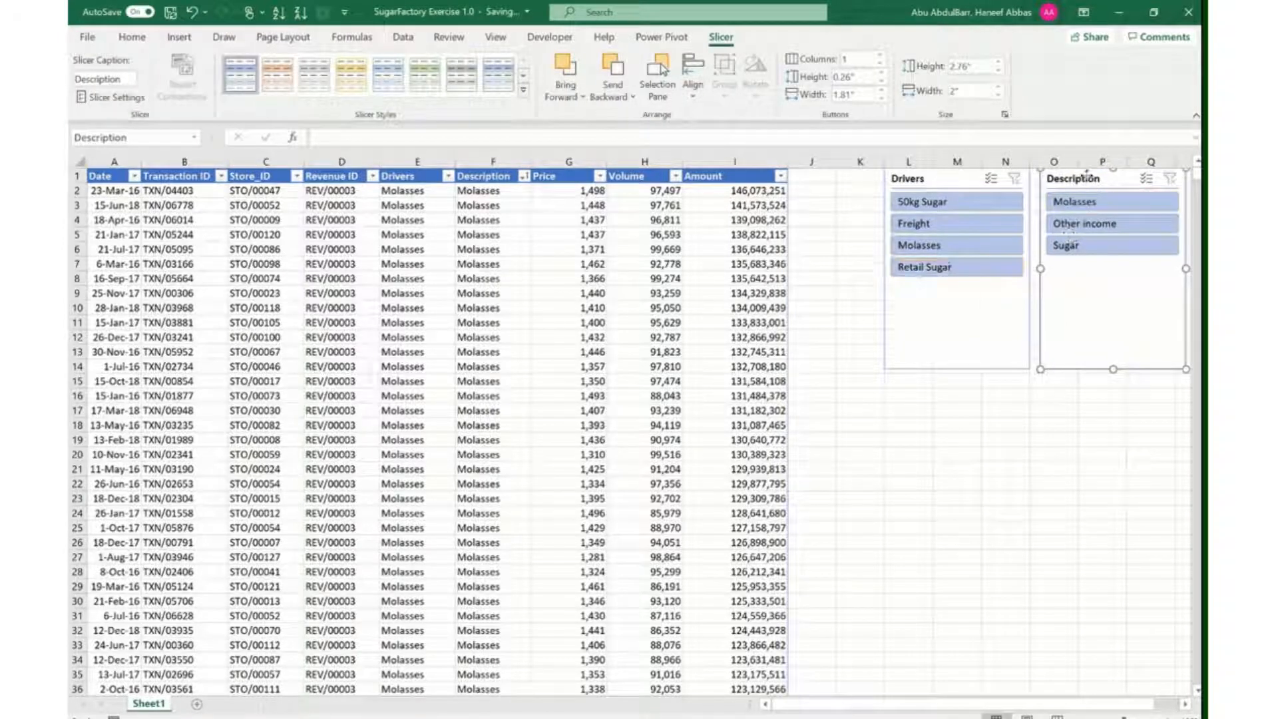
# Shorten the Drivers and Description slicers to the same height, ending at about row 8
pyautogui.click(956, 365)
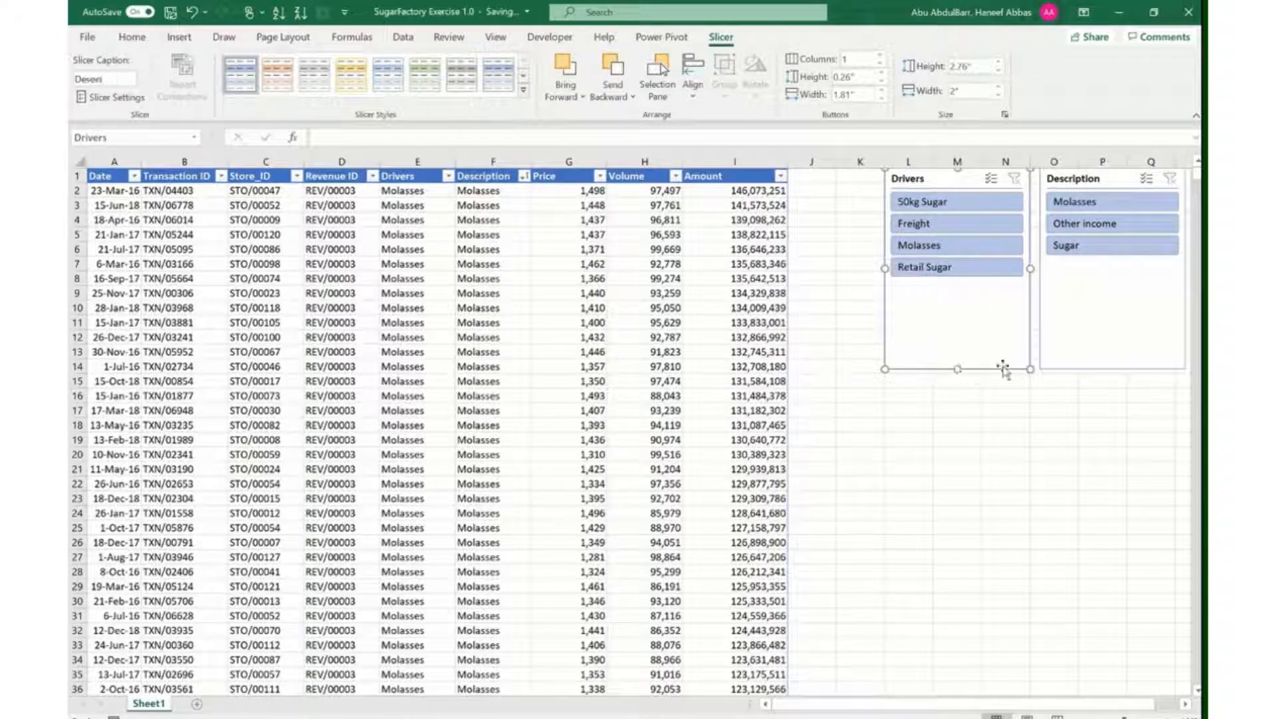
pyautogui.moveTo(958, 370); pyautogui.dragTo(949, 286)
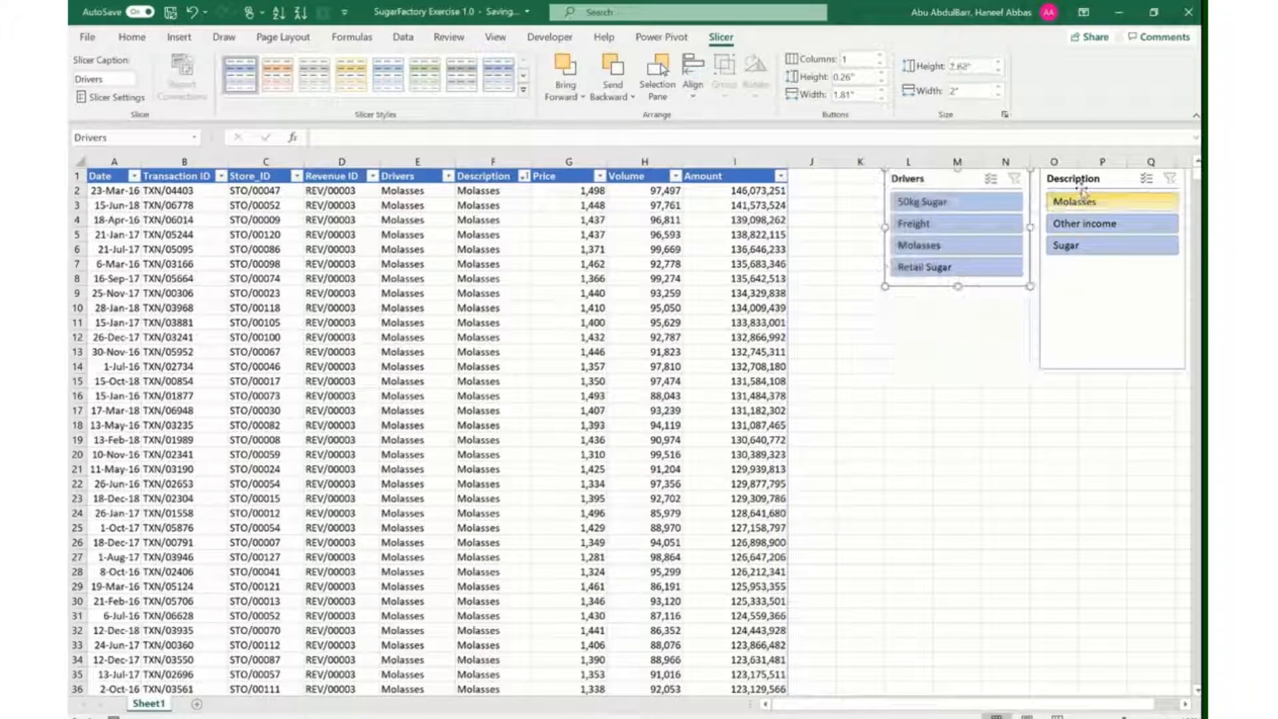
pyautogui.click(1084, 183)
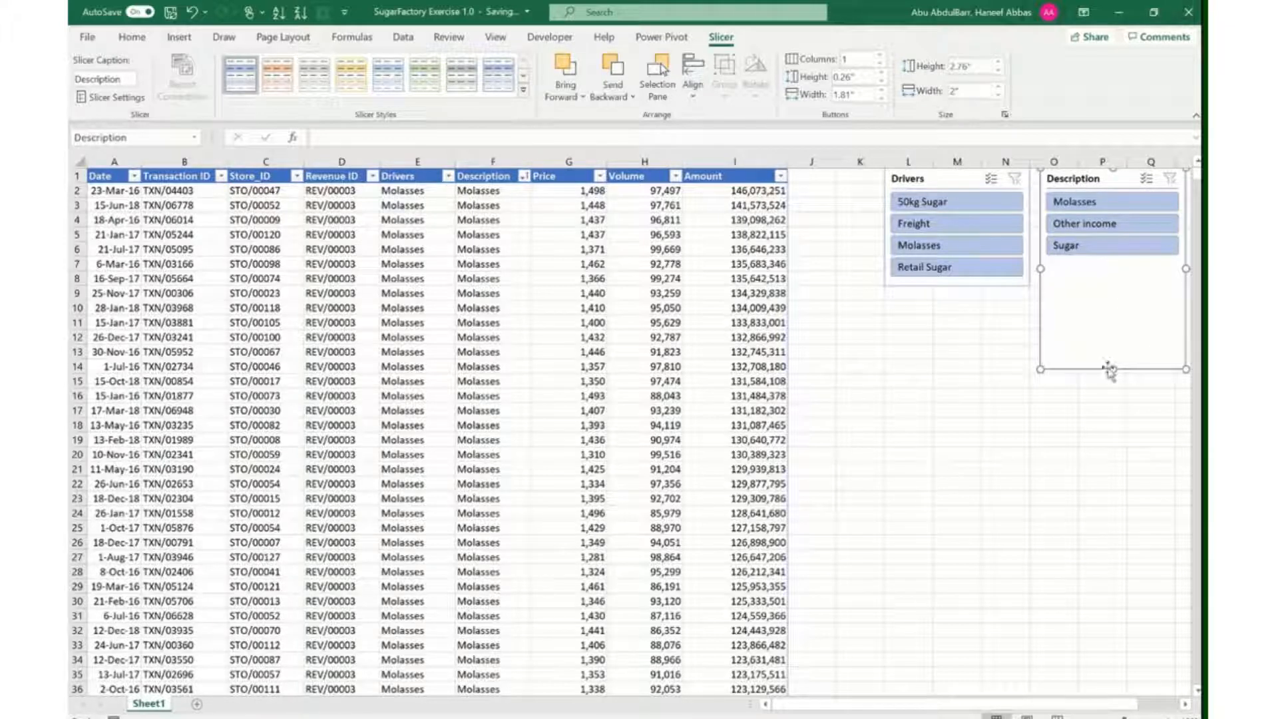
pyautogui.moveTo(1113, 371); pyautogui.dragTo(1092, 286)
pyautogui.click(972, 365)
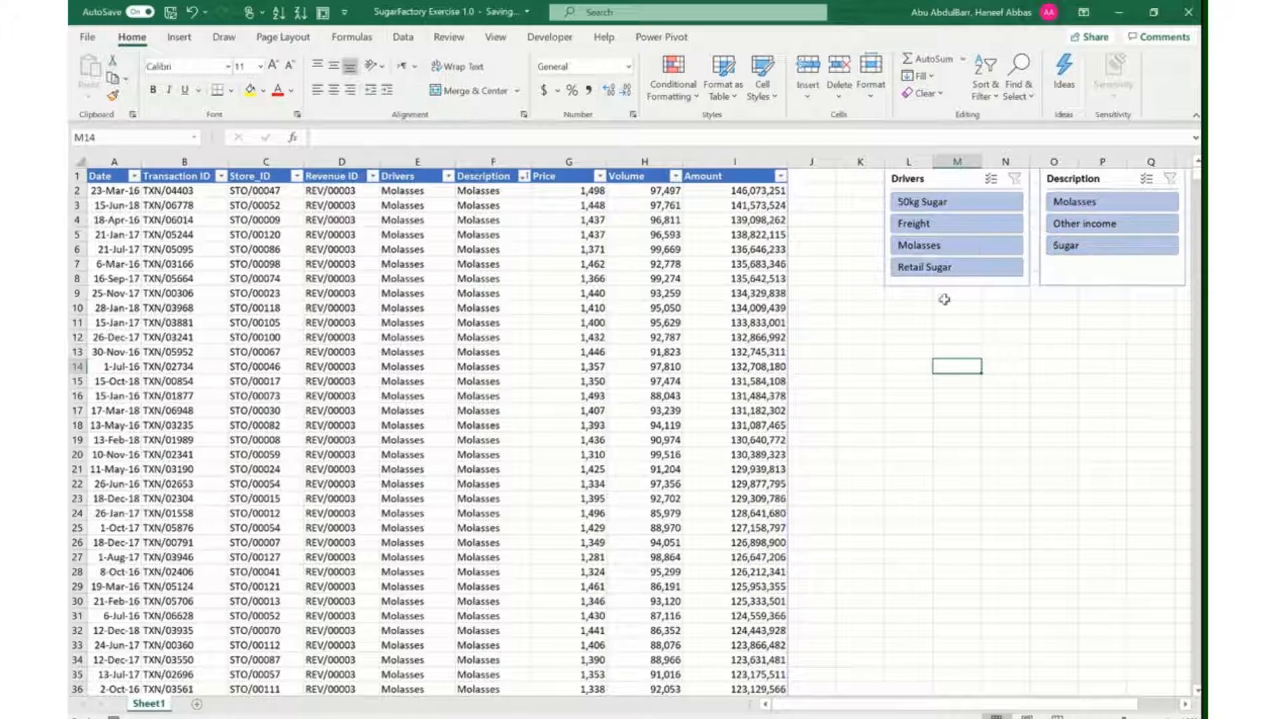
# Filter the table to Retail Sugar with the Drivers slicer, and clear that slicer's filter
pyautogui.click(957, 269)
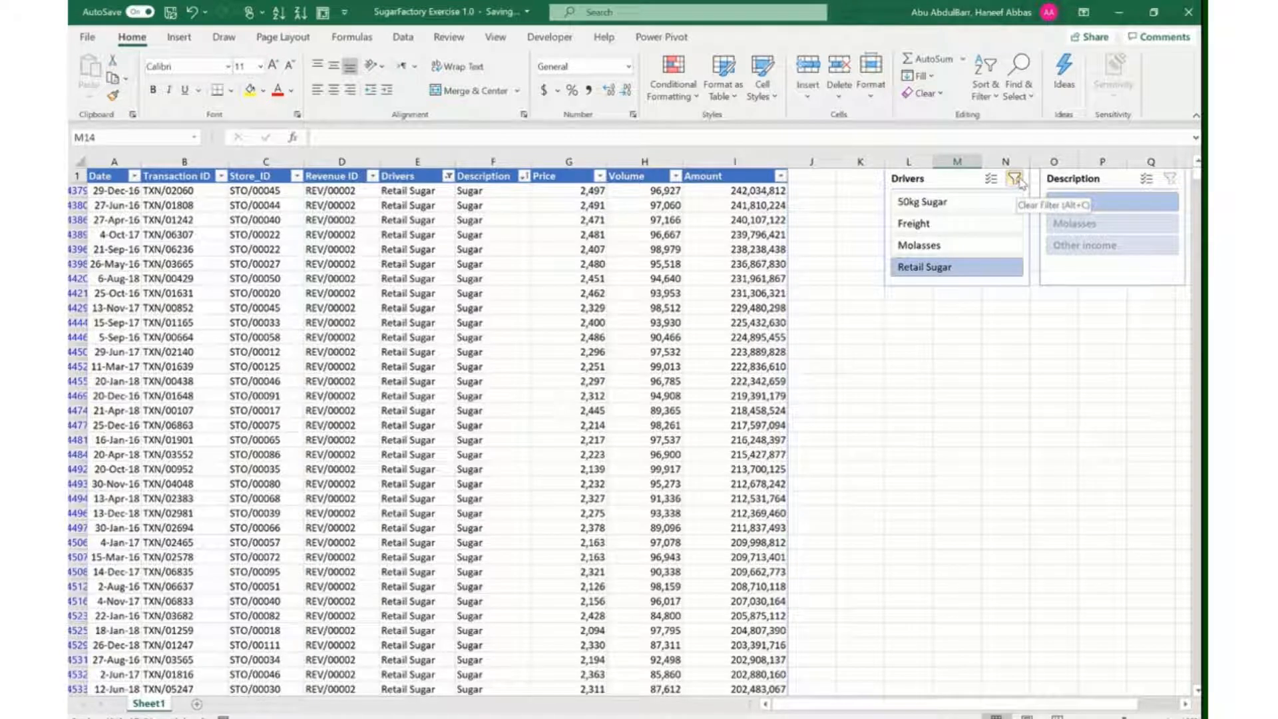
pyautogui.click(1015, 179)
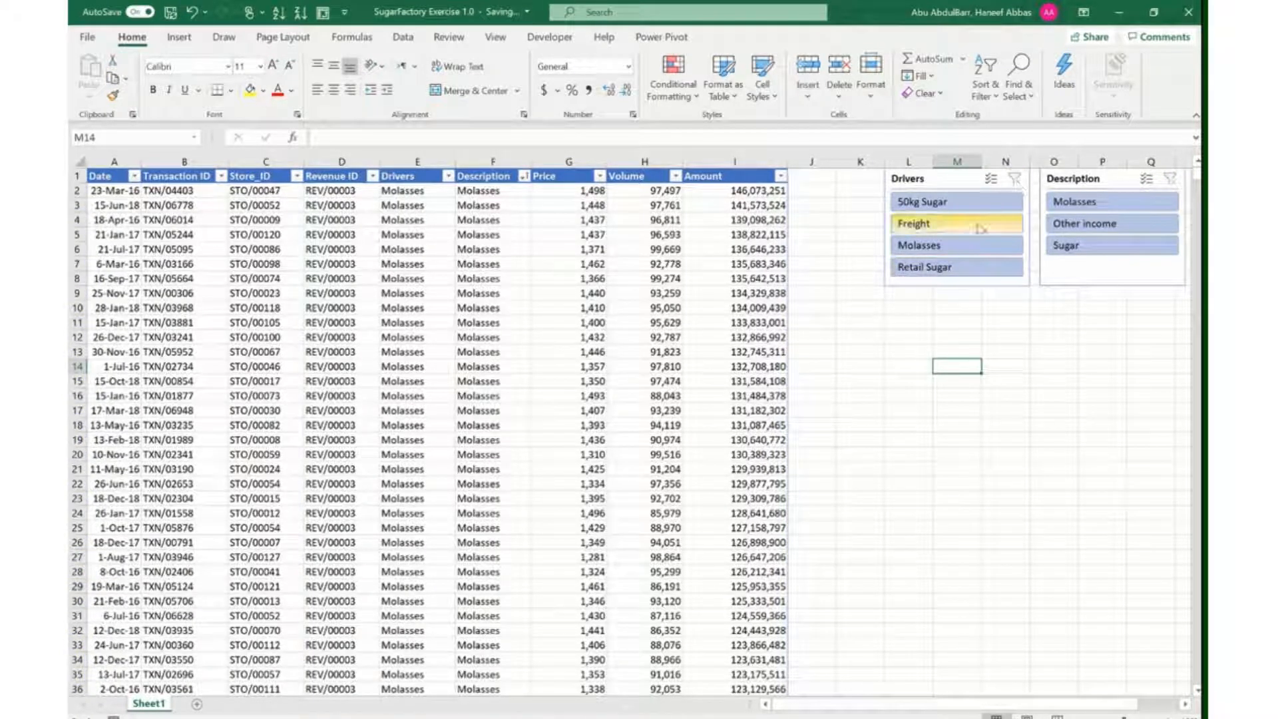
# Filter the table to Freight with the Drivers slicer, and clear that slicer's filter
pyautogui.click(940, 224)
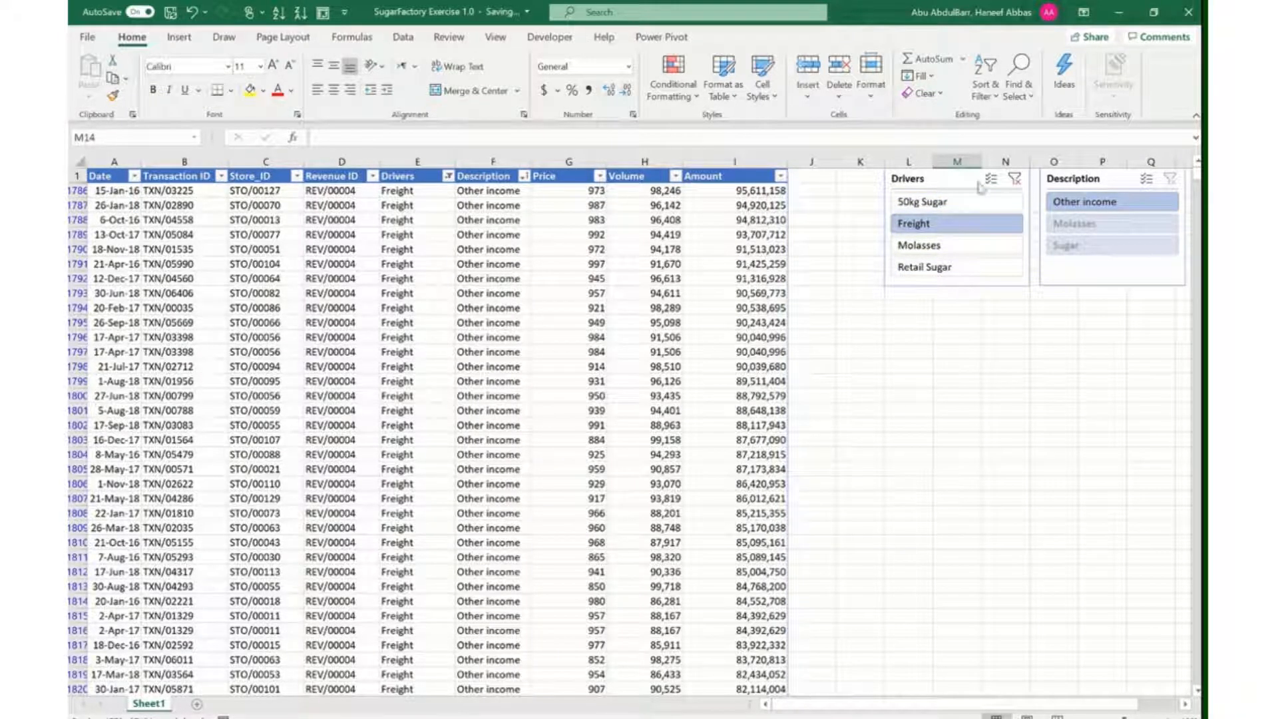
pyautogui.click(1014, 180)
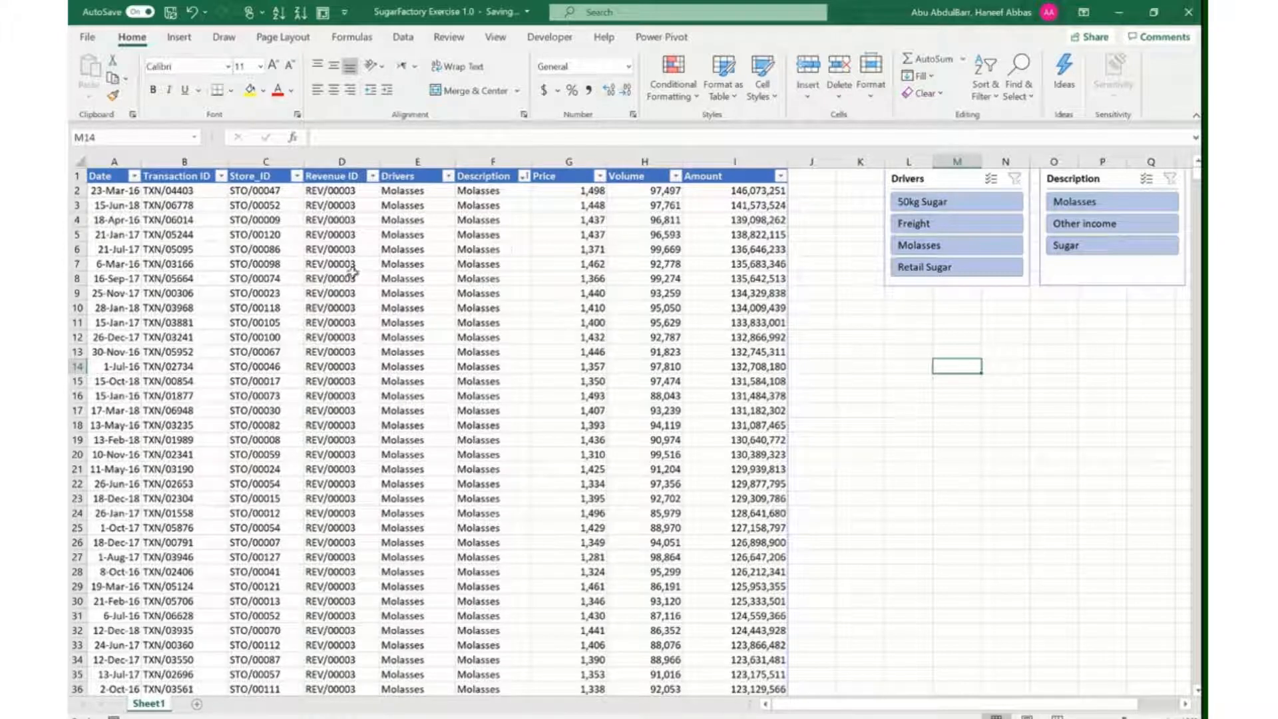
pyautogui.click(353, 278)
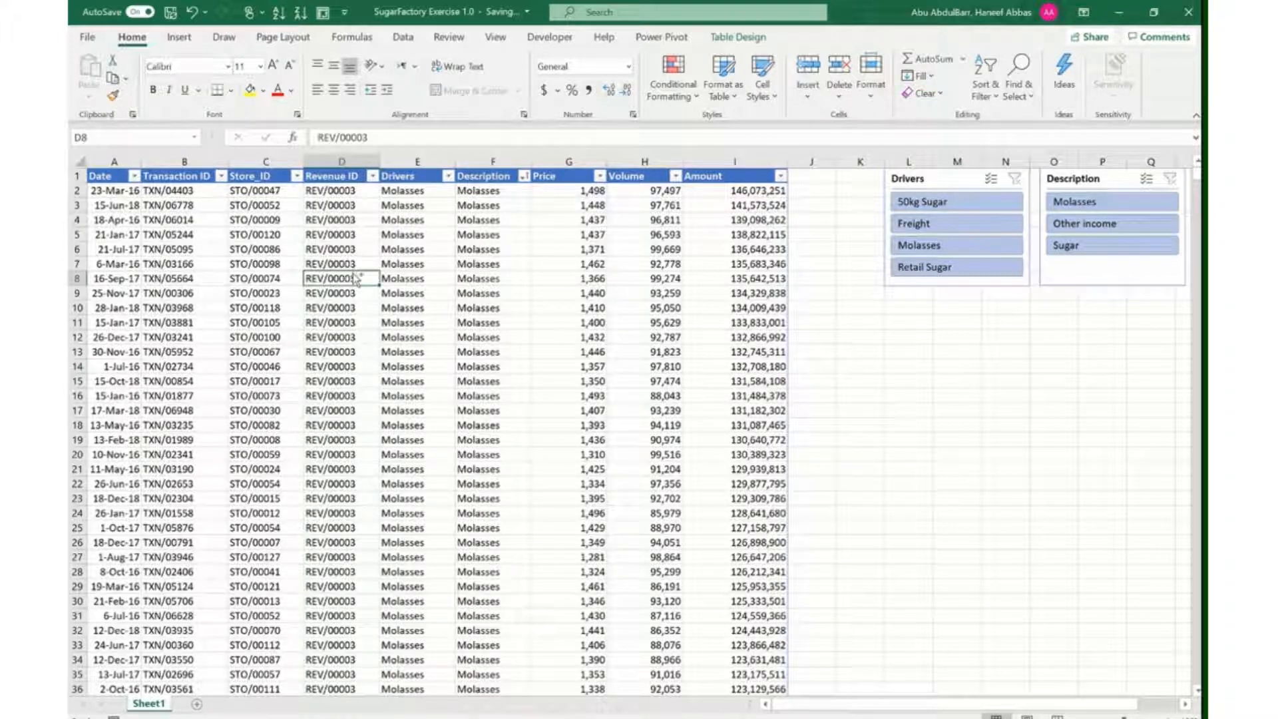
pyautogui.hotkey('ctrl', 'Up')
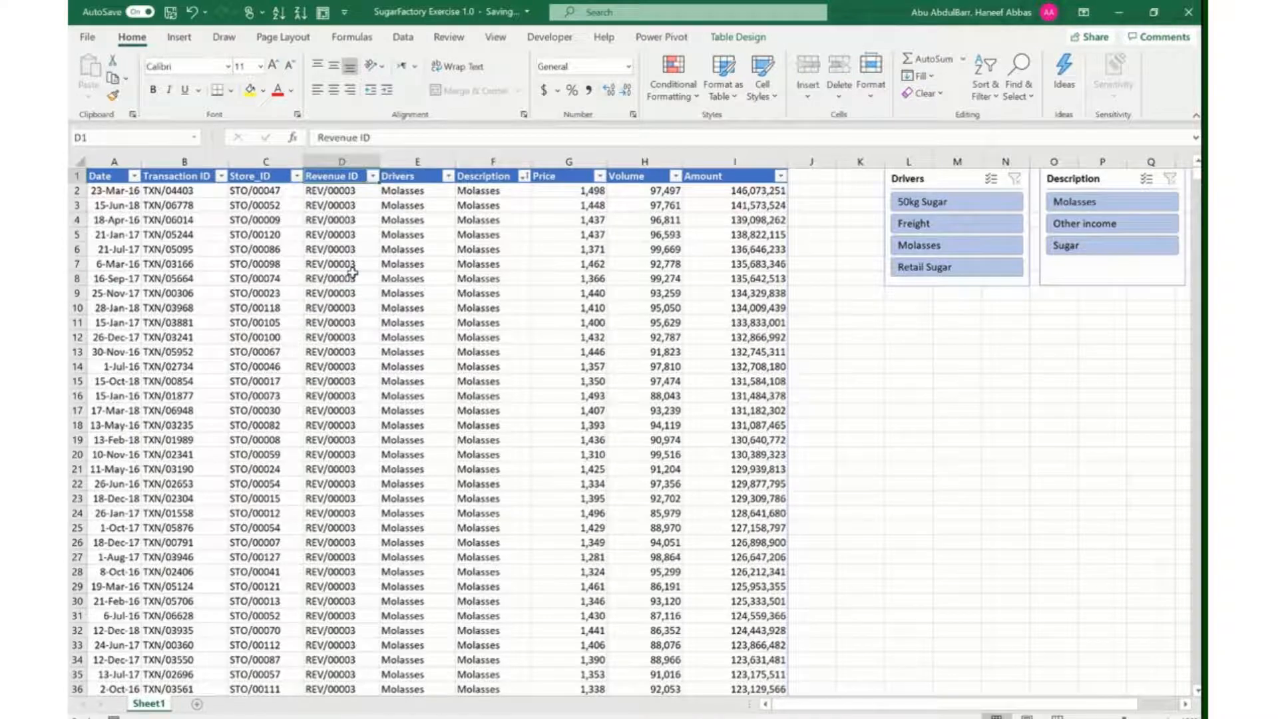
pyautogui.hotkey('ctrl', 'Down')
pyautogui.hotkey('ctrl', 'Up')
pyautogui.press('Down')
pyautogui.press('Down')
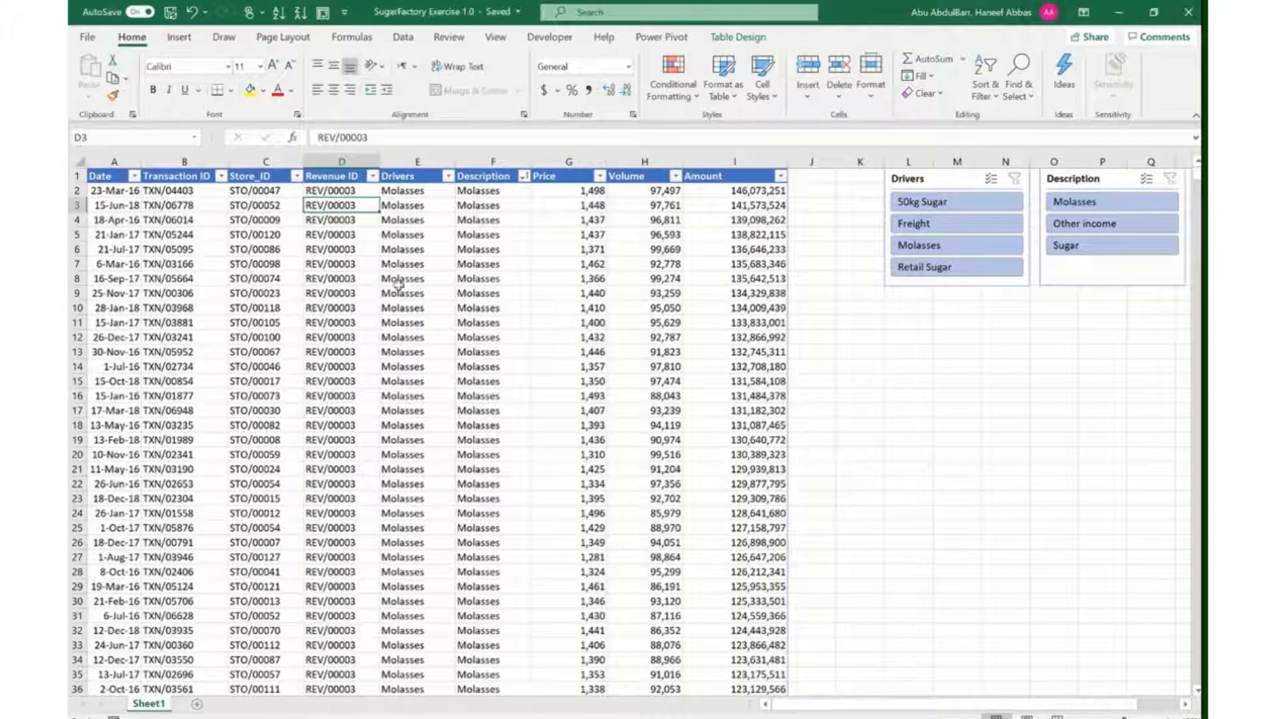
# Summarize the SalesData table with a PivotTable placed on a new worksheet
pyautogui.click(384, 277)
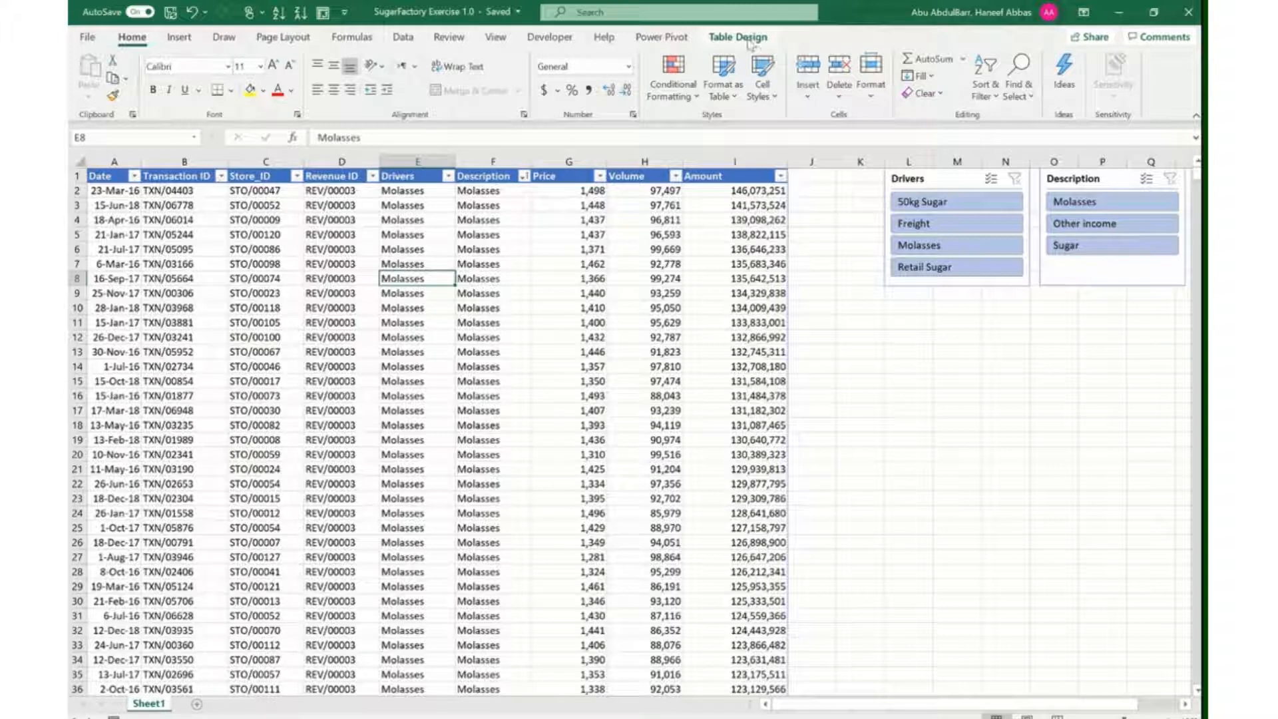
pyautogui.click(751, 44)
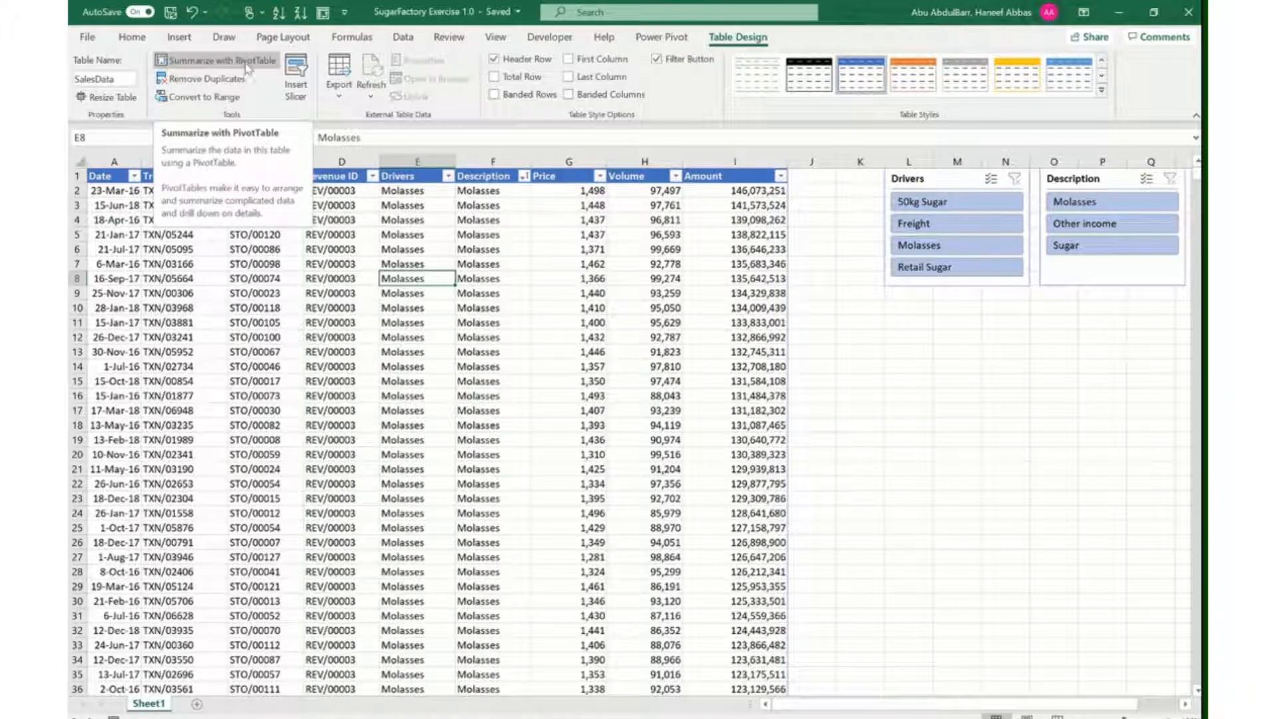
pyautogui.click(248, 67)
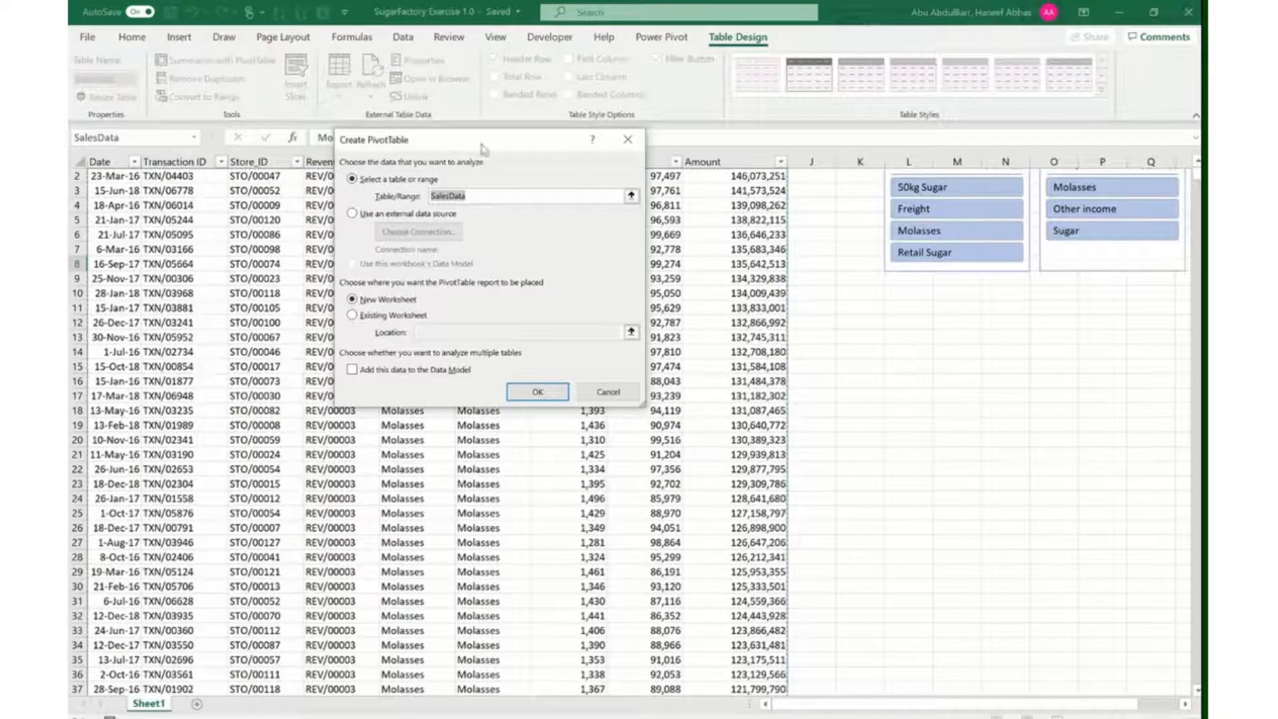
pyautogui.moveTo(486, 148); pyautogui.dragTo(657, 186)
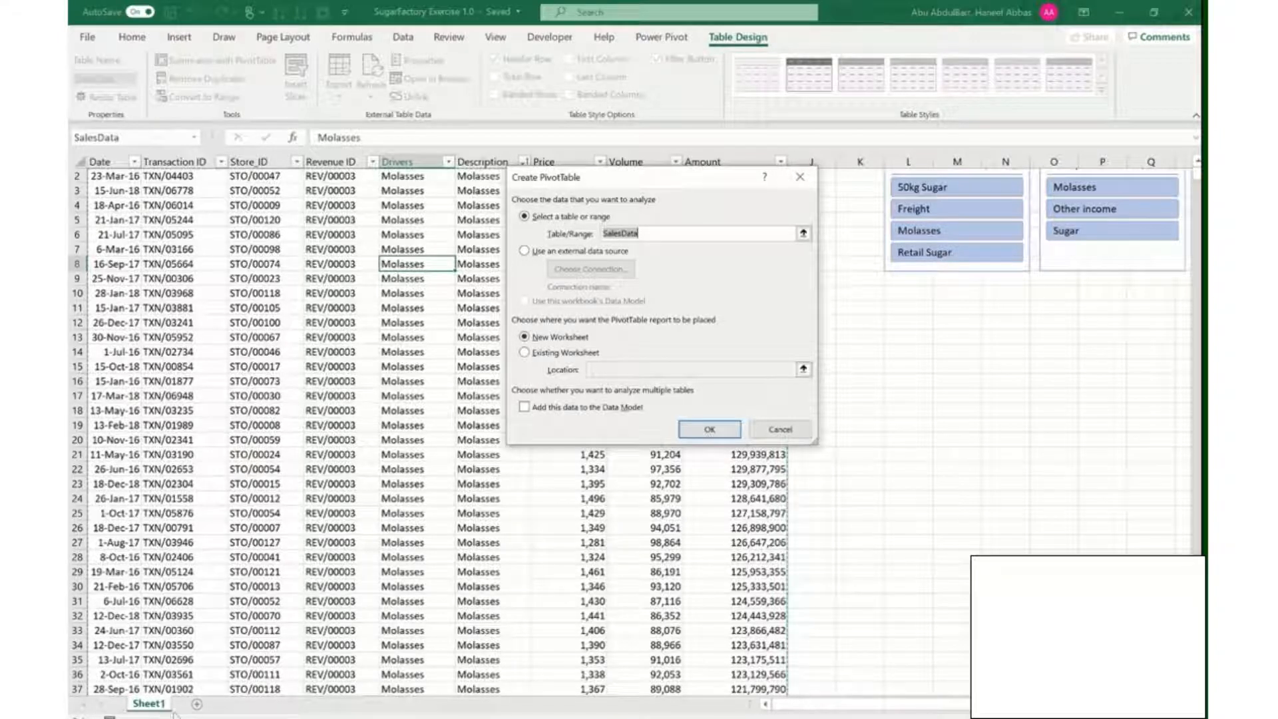
pyautogui.click(534, 340)
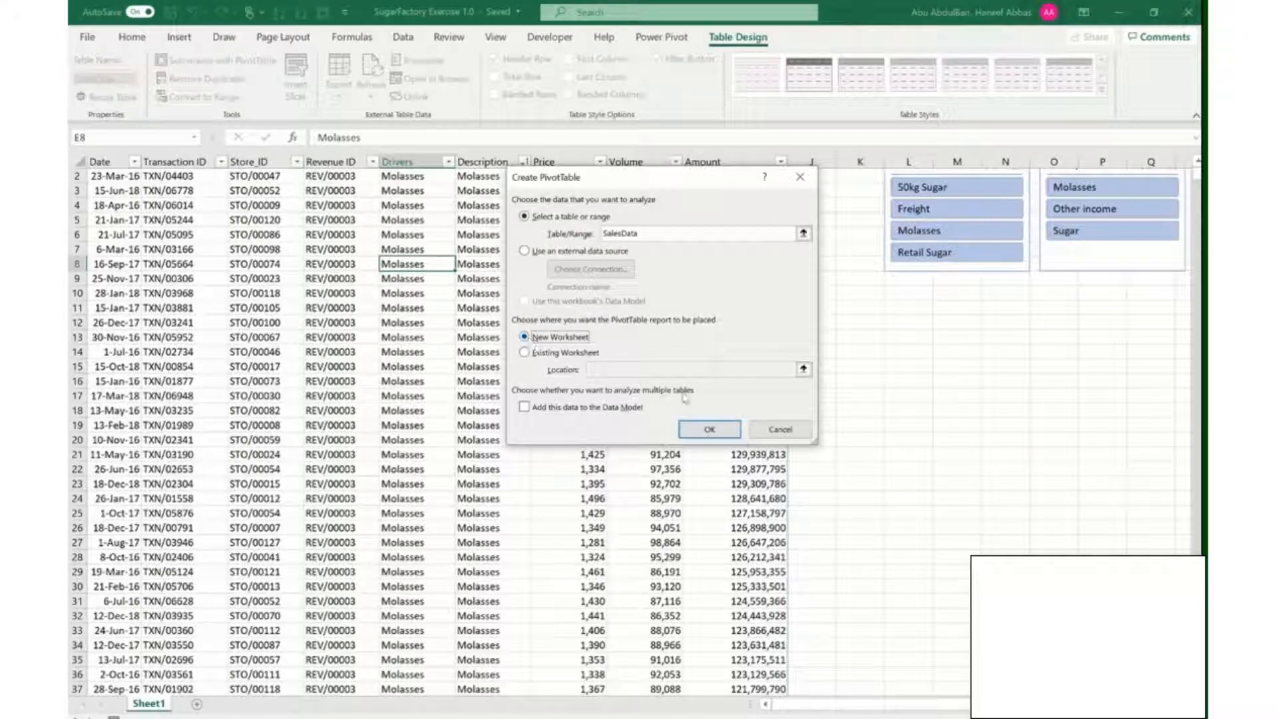
pyautogui.click(698, 427)
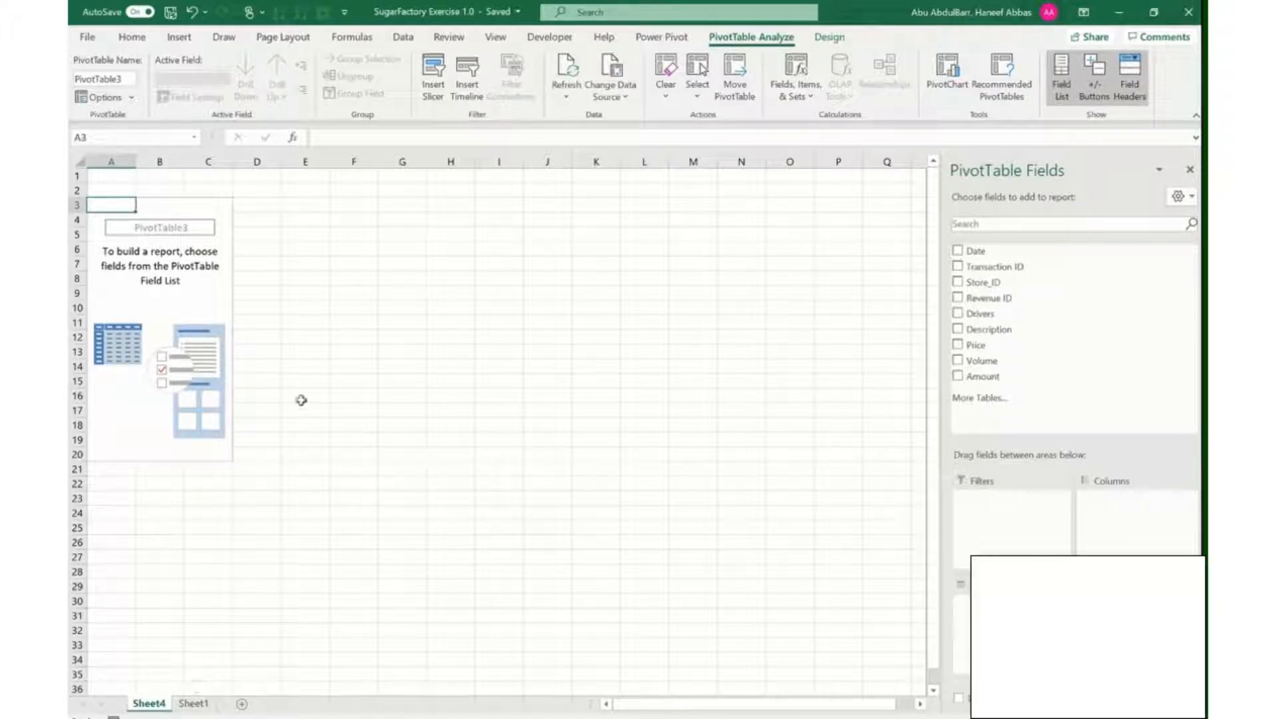
# Enter the heading "Sales by Period" in cell A2, directly above the empty PivotTable
pyautogui.click(448, 9)
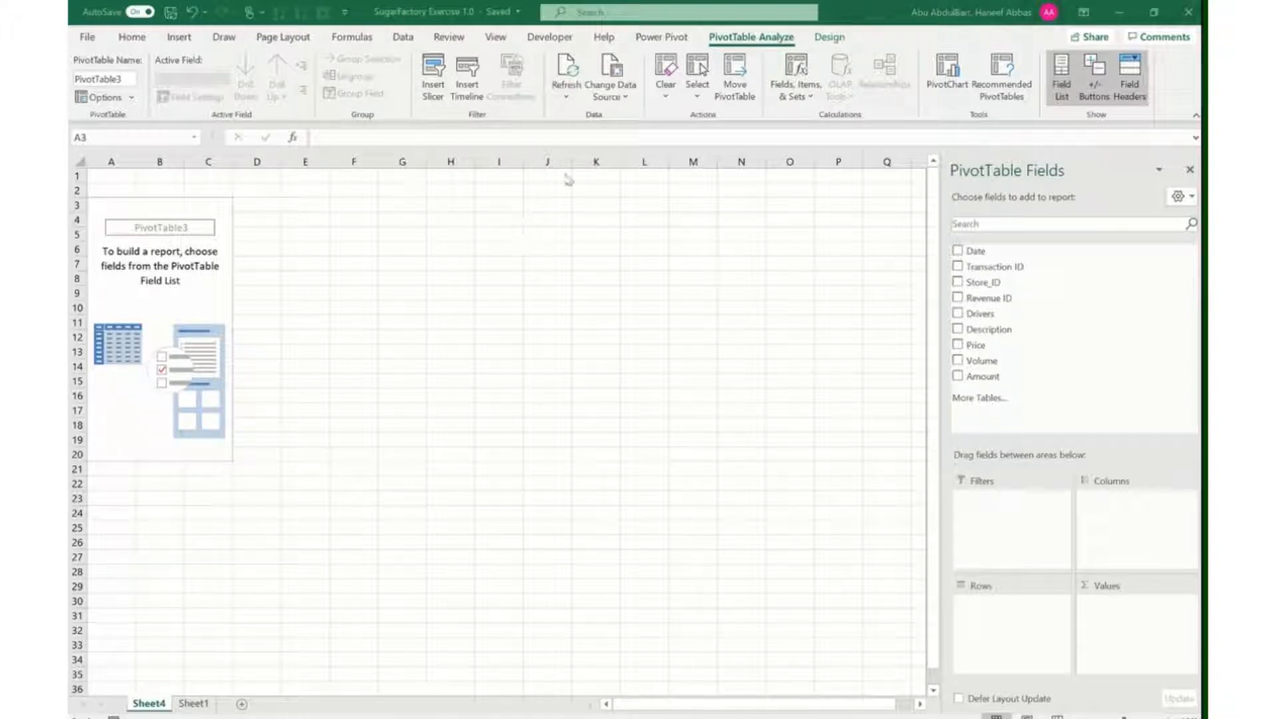
pyautogui.click(116, 211)
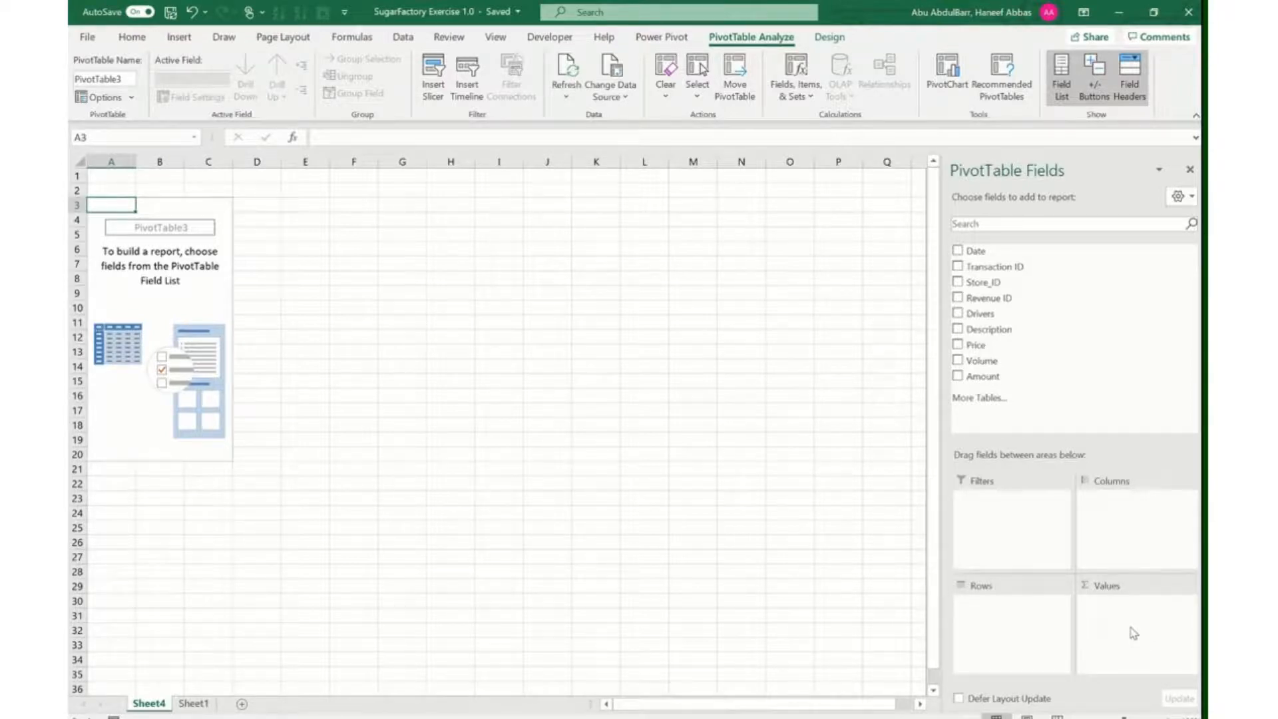
pyautogui.press('Up')
pyautogui.write('S')
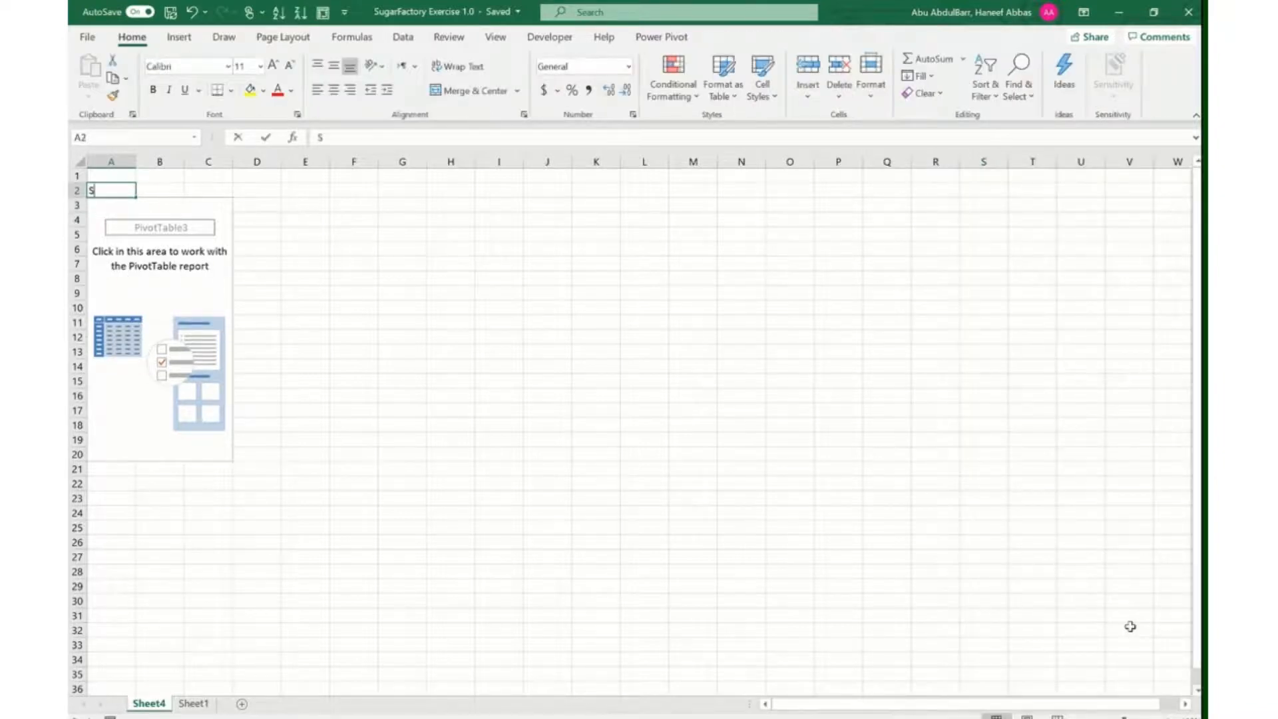
pyautogui.write('ales')
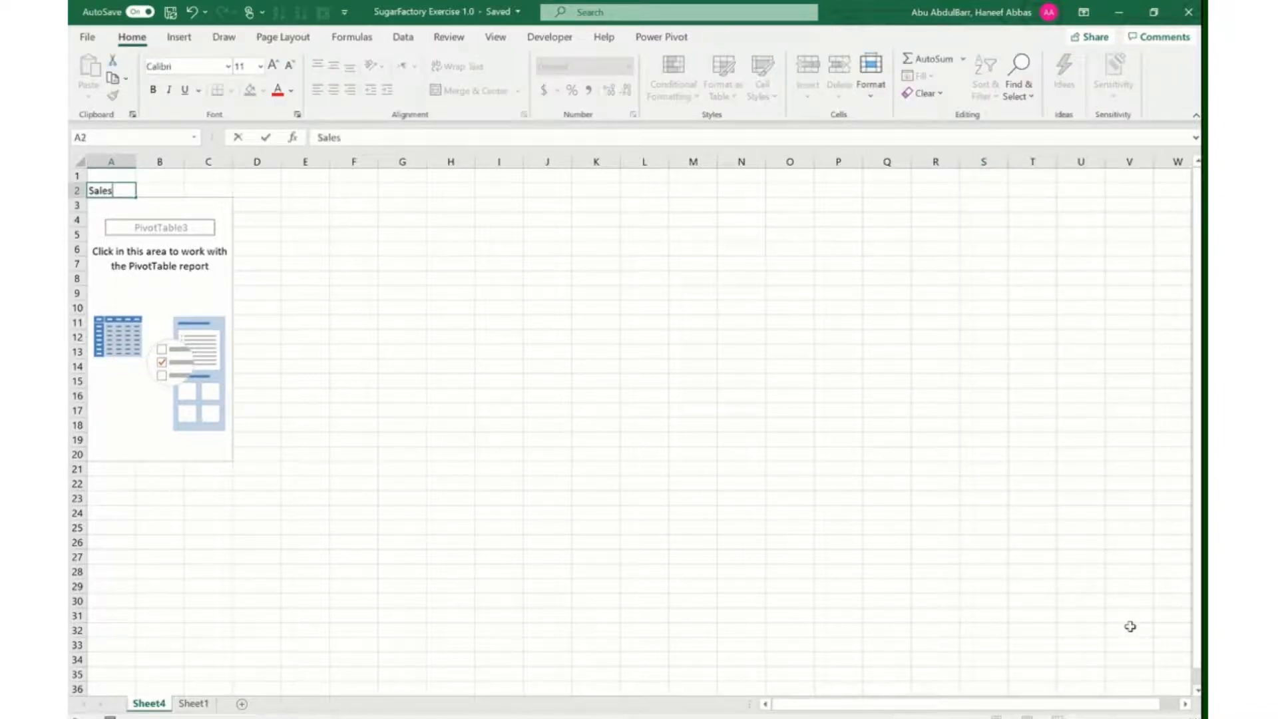
pyautogui.write(' by Period')
pyautogui.press('Return')
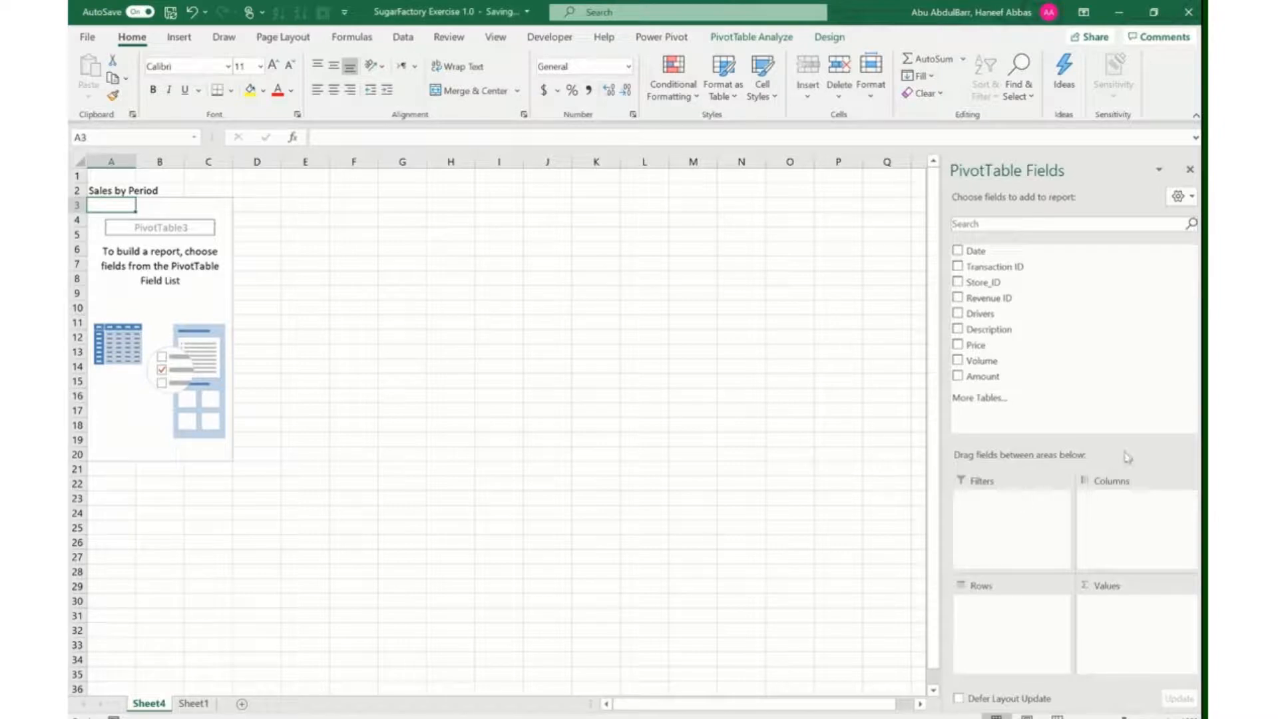
# Add the Amount field to the PivotTable's values as a sum, and select the resulting total in A4
pyautogui.moveTo(997, 377); pyautogui.dragTo(1149, 618)
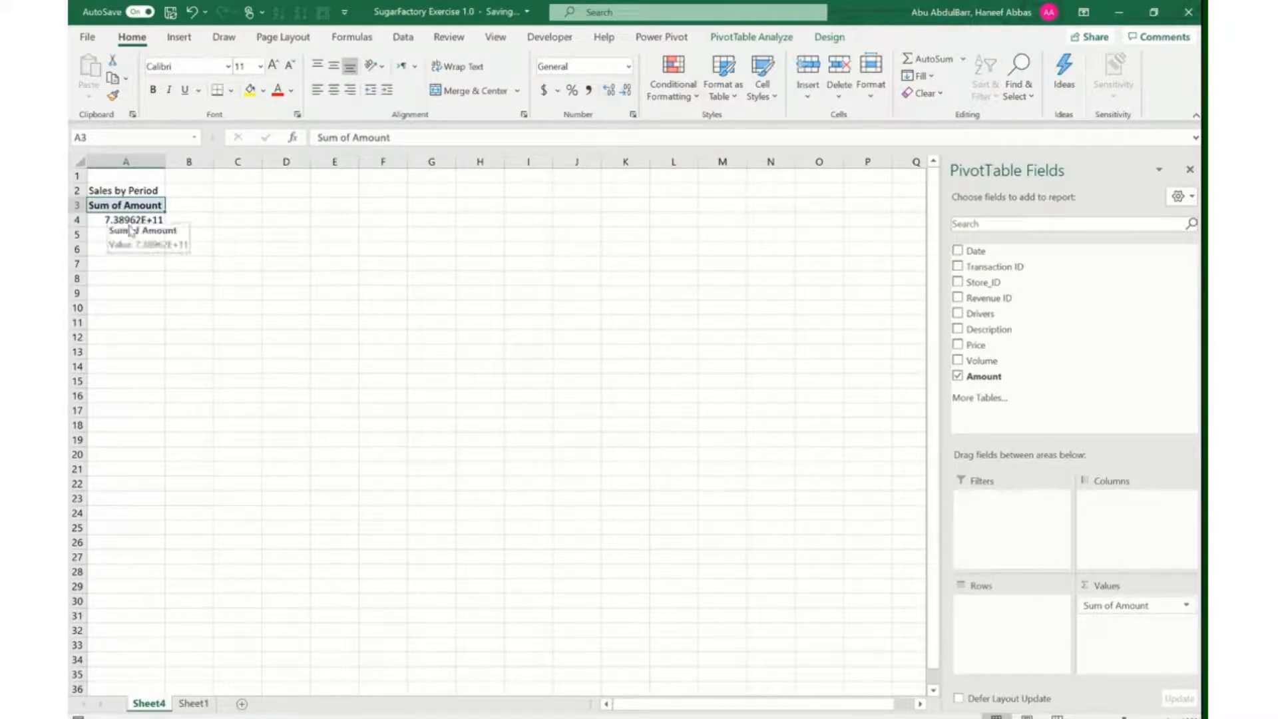
pyautogui.click(101, 220)
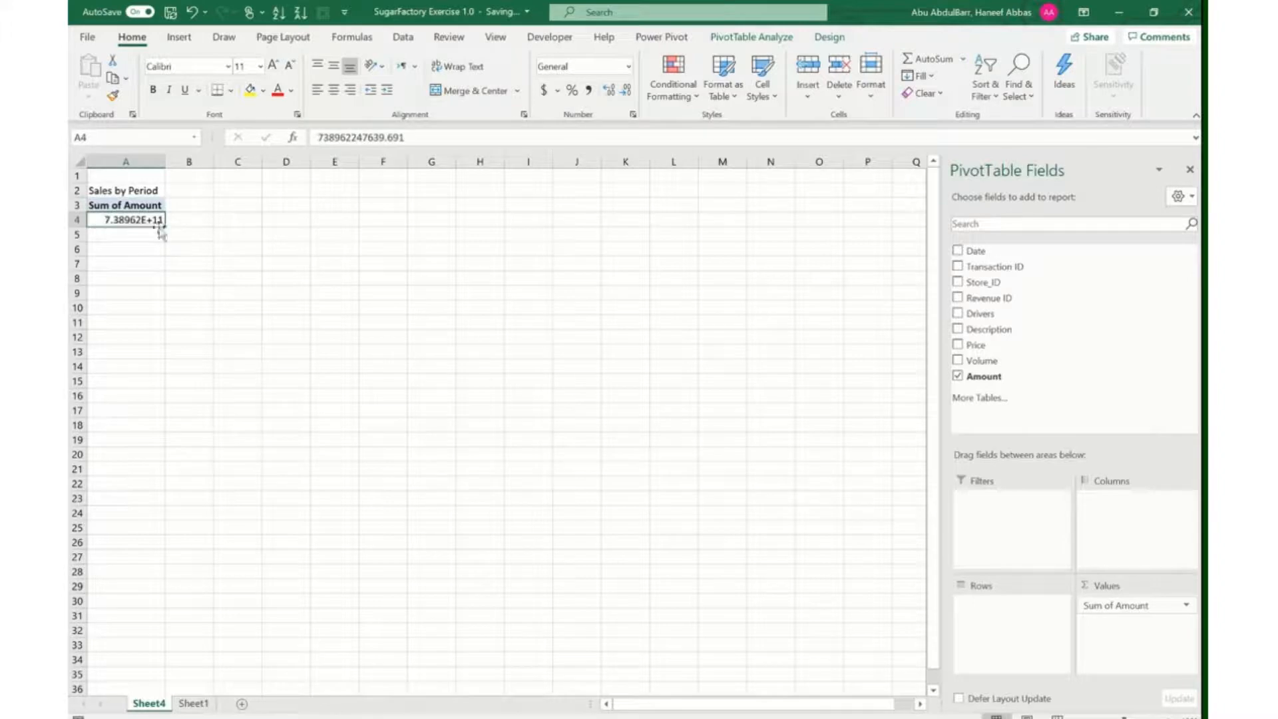
pyautogui.click(132, 199)
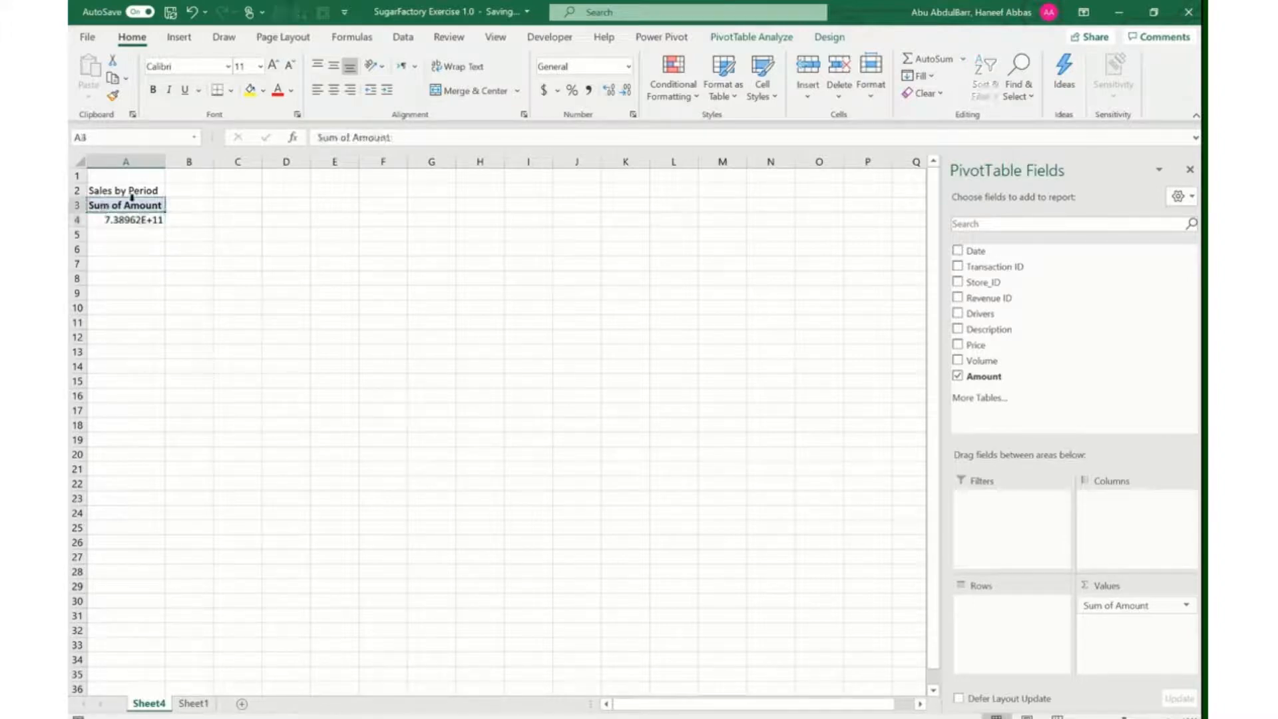
pyautogui.press('Down')
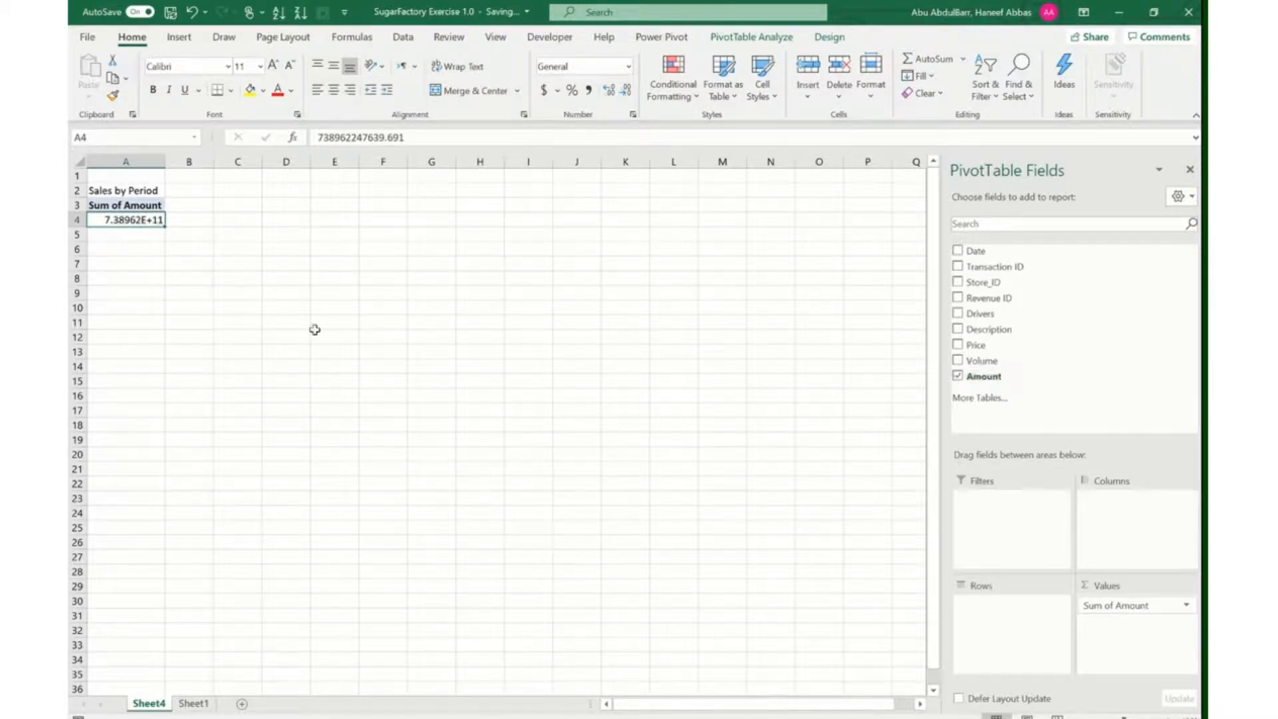
# Set the number format of the summed Amount values to Currency with the $ symbol and 0 decimal places
pyautogui.rightClick(124, 219)
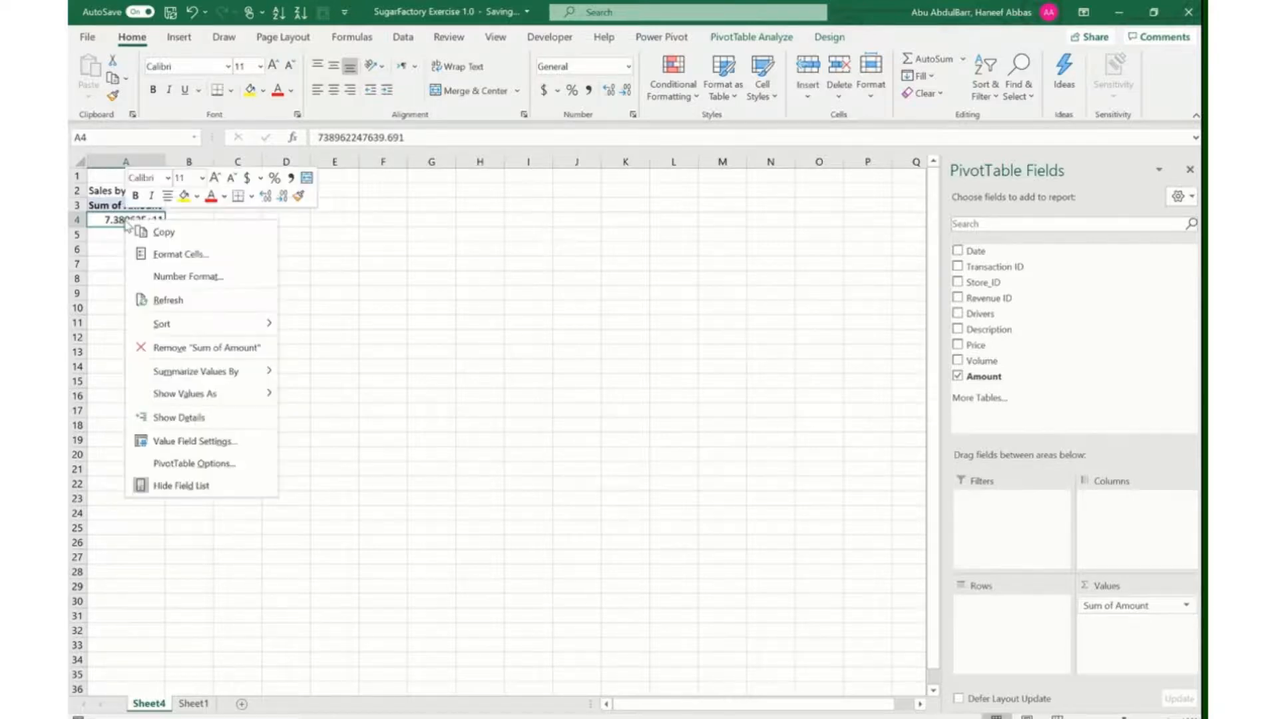
pyautogui.click(196, 280)
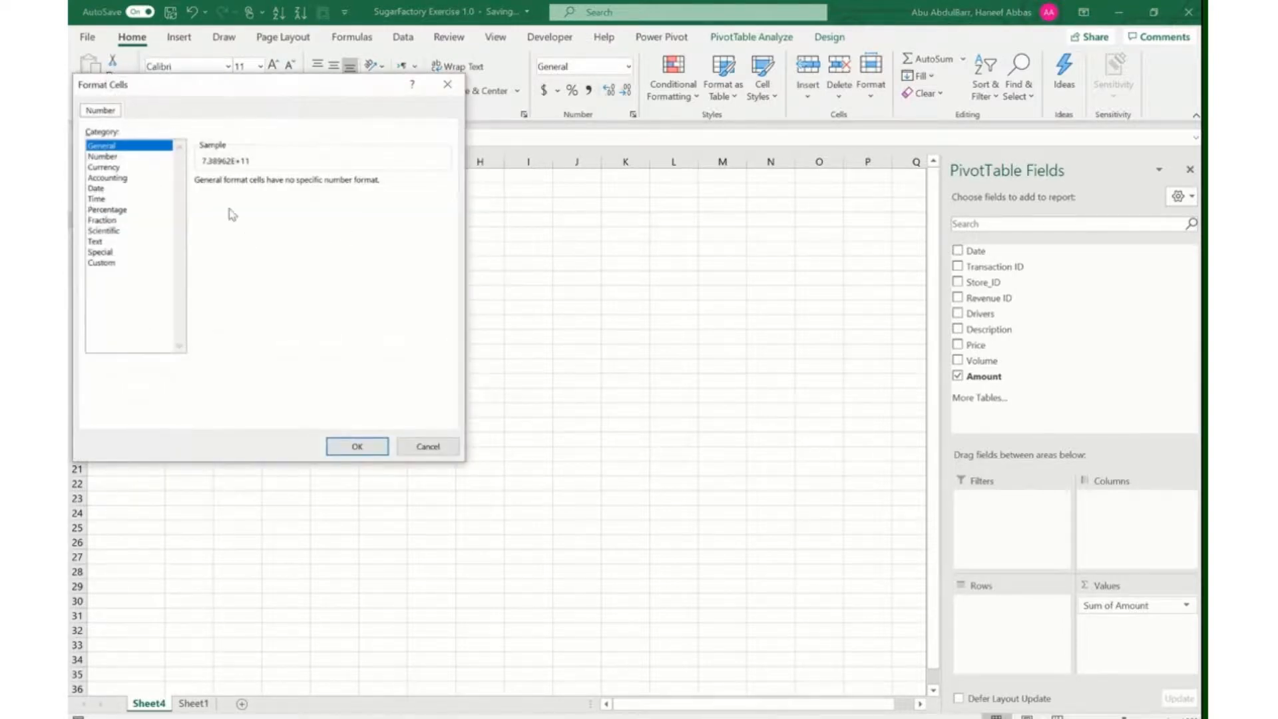
pyautogui.click(120, 168)
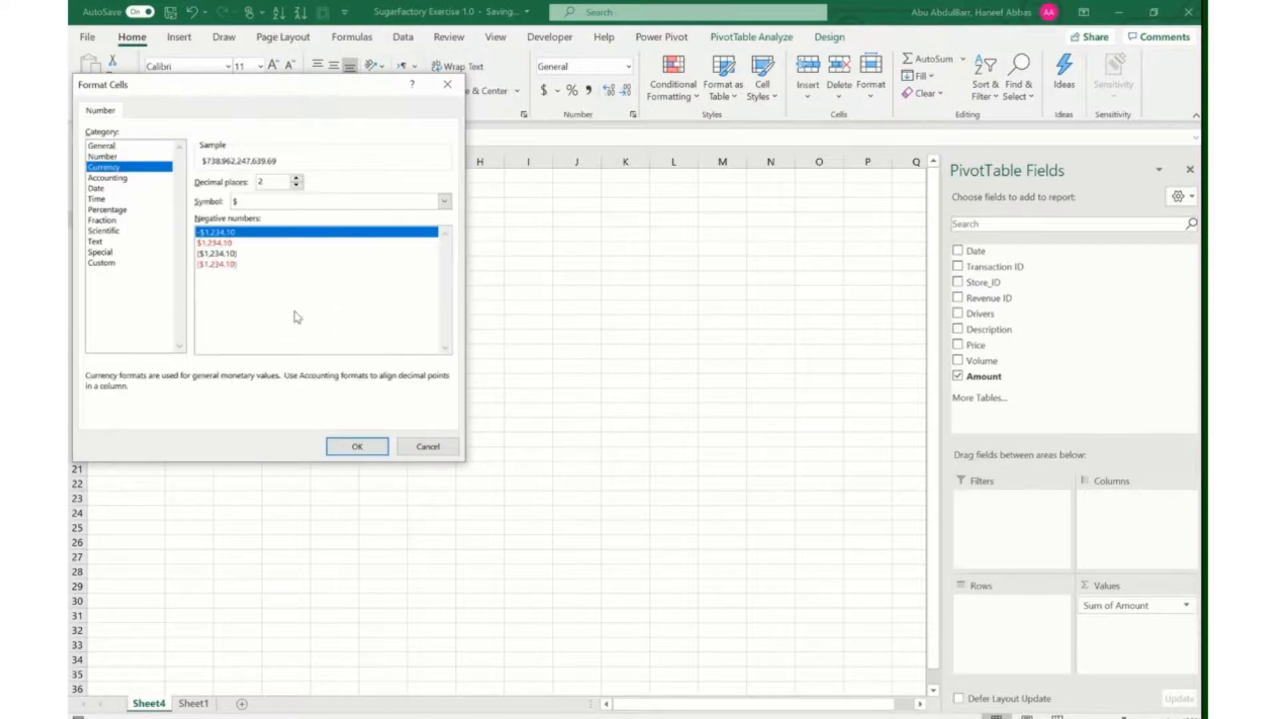
pyautogui.click(296, 185)
pyautogui.click(296, 186)
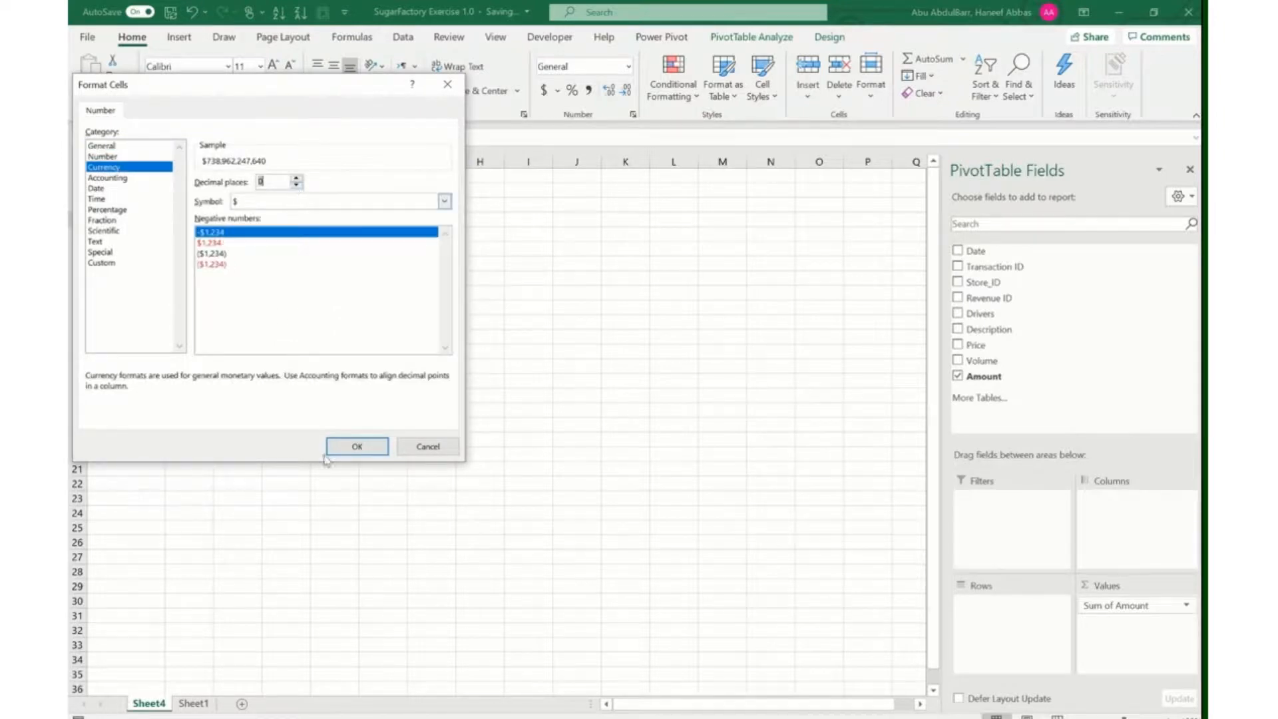
pyautogui.click(357, 448)
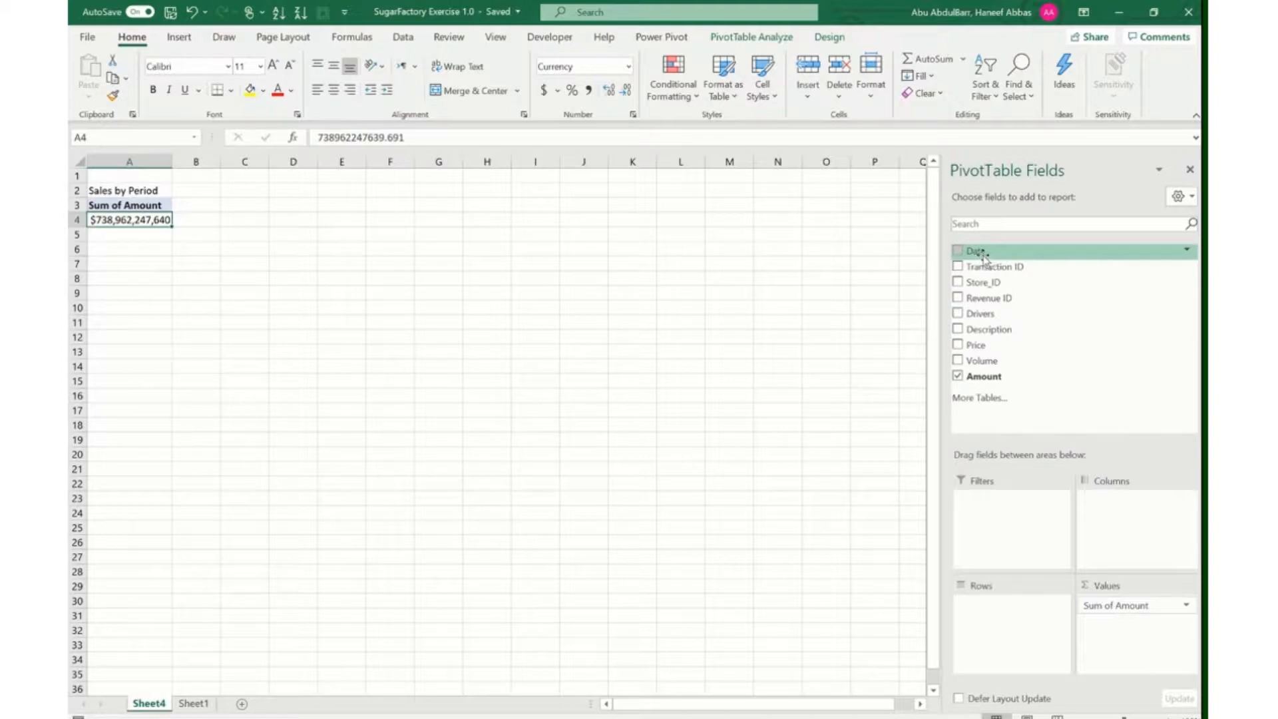
# Break the summed amounts down with the Date field in the PivotTable's rows and Description in its columns
pyautogui.moveTo(984, 256); pyautogui.dragTo(1033, 620)
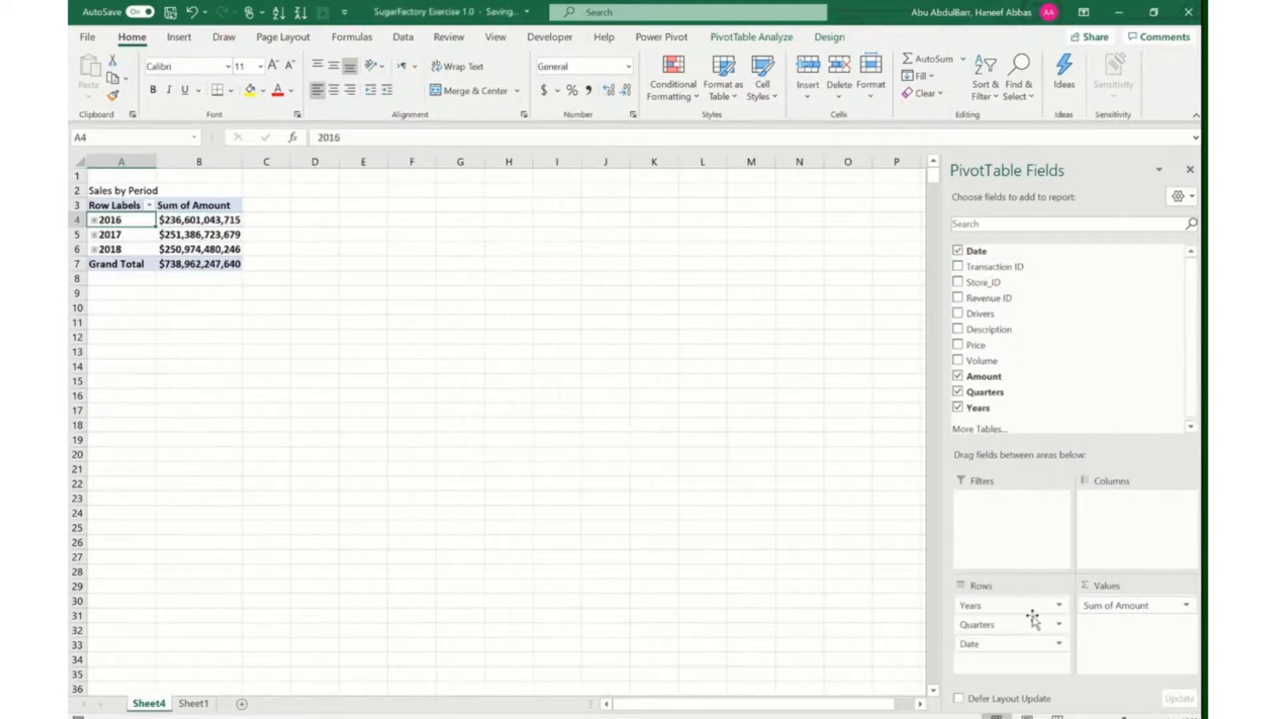
pyautogui.moveTo(177, 261)
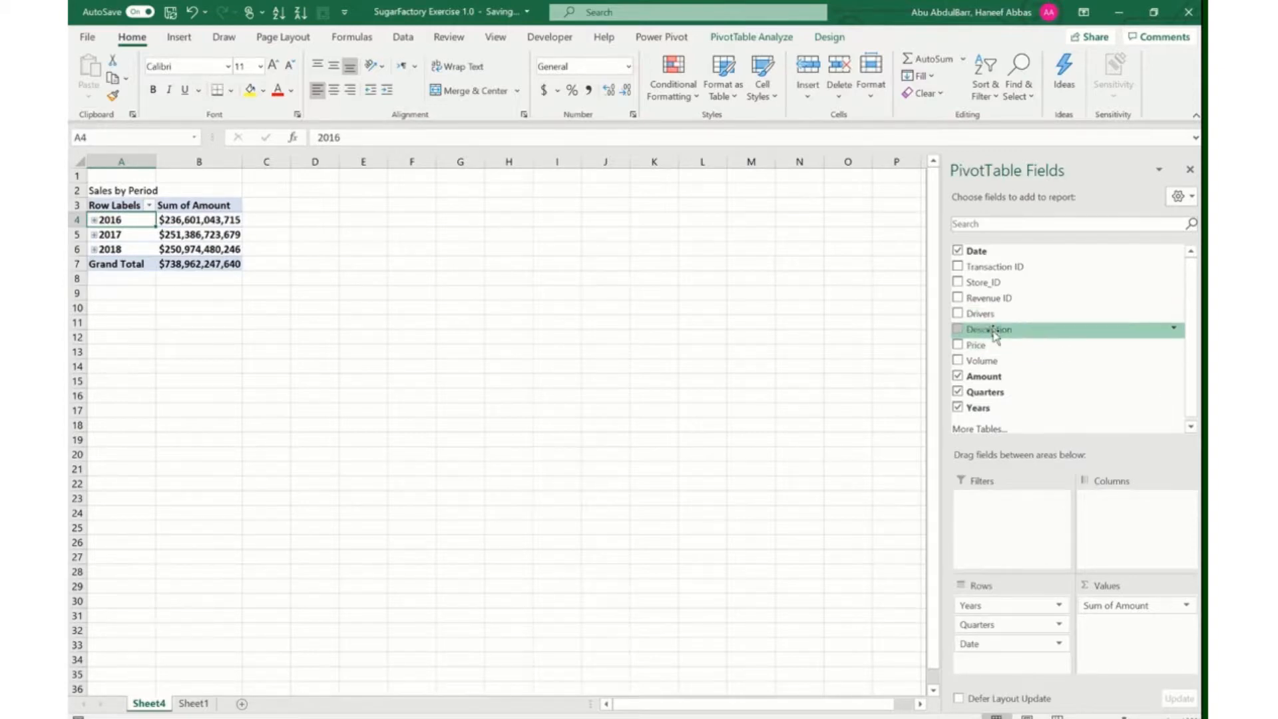
pyautogui.moveTo(994, 334); pyautogui.dragTo(1123, 509)
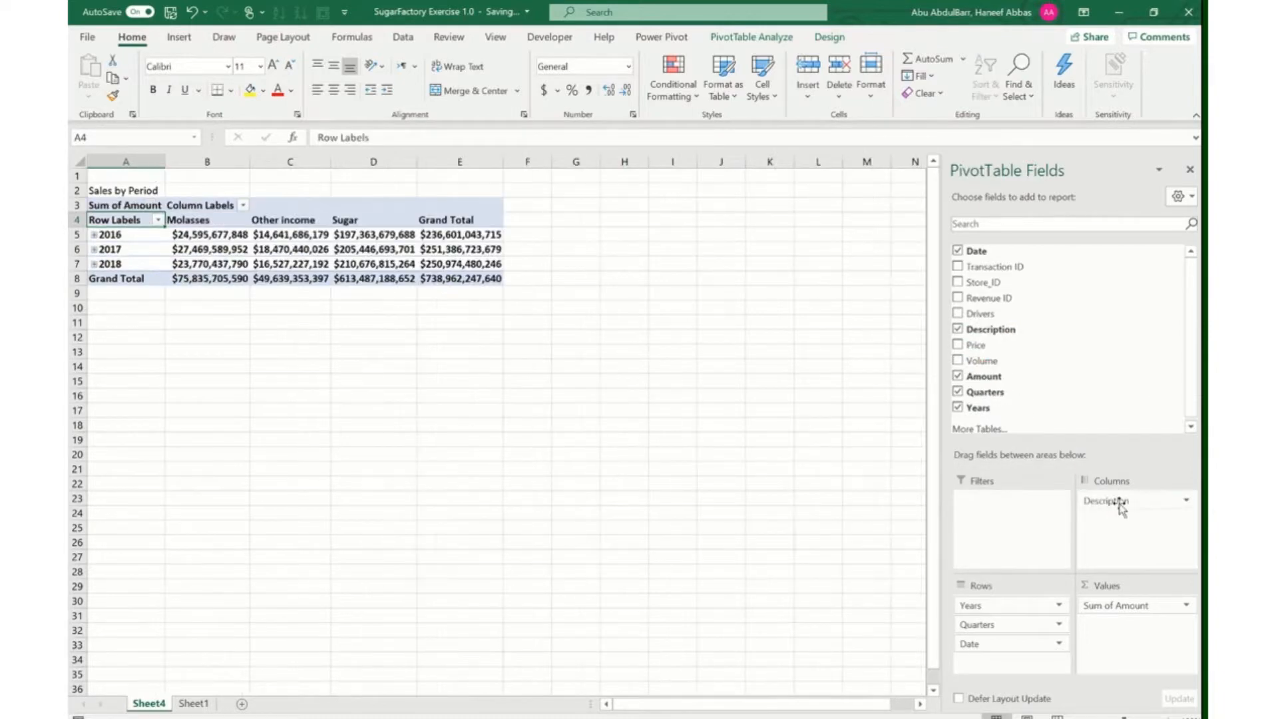
# Examine the PivotTable's year rows, description column headings and the amounts where they meet
pyautogui.press('Down')
pyautogui.press('Down')
pyautogui.press('Down')
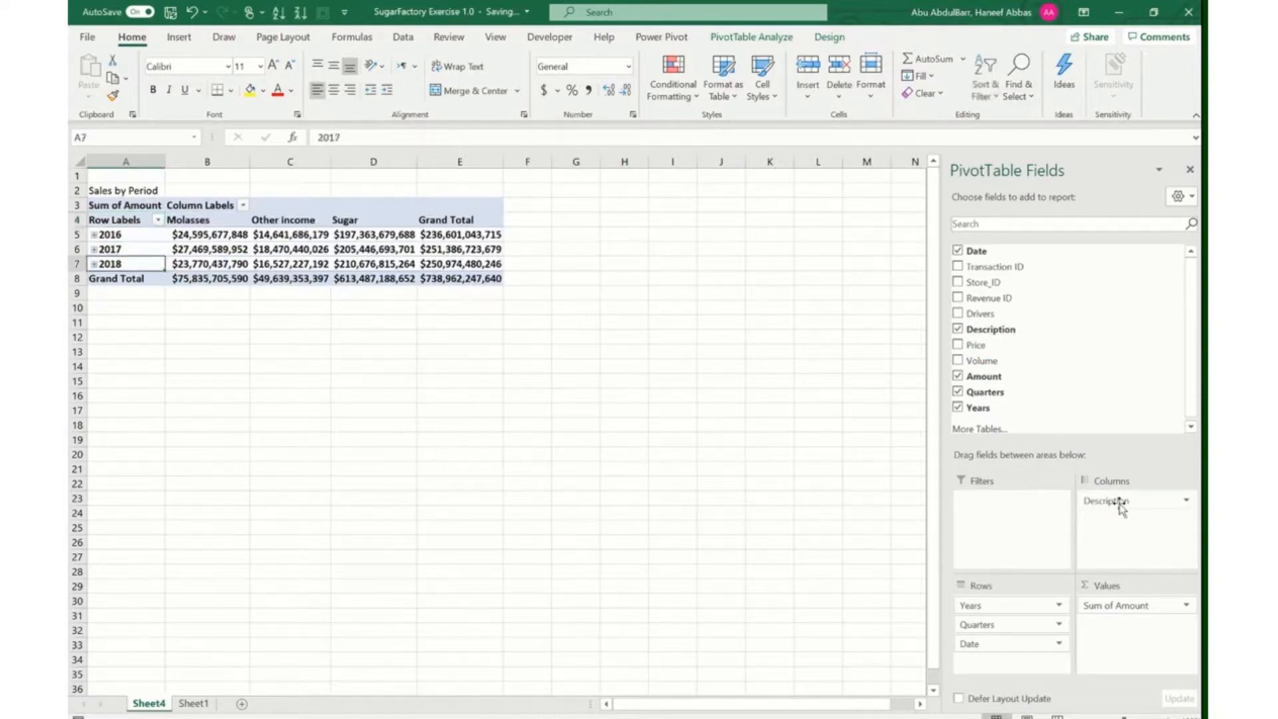
pyautogui.press('Up')
pyautogui.press('Up')
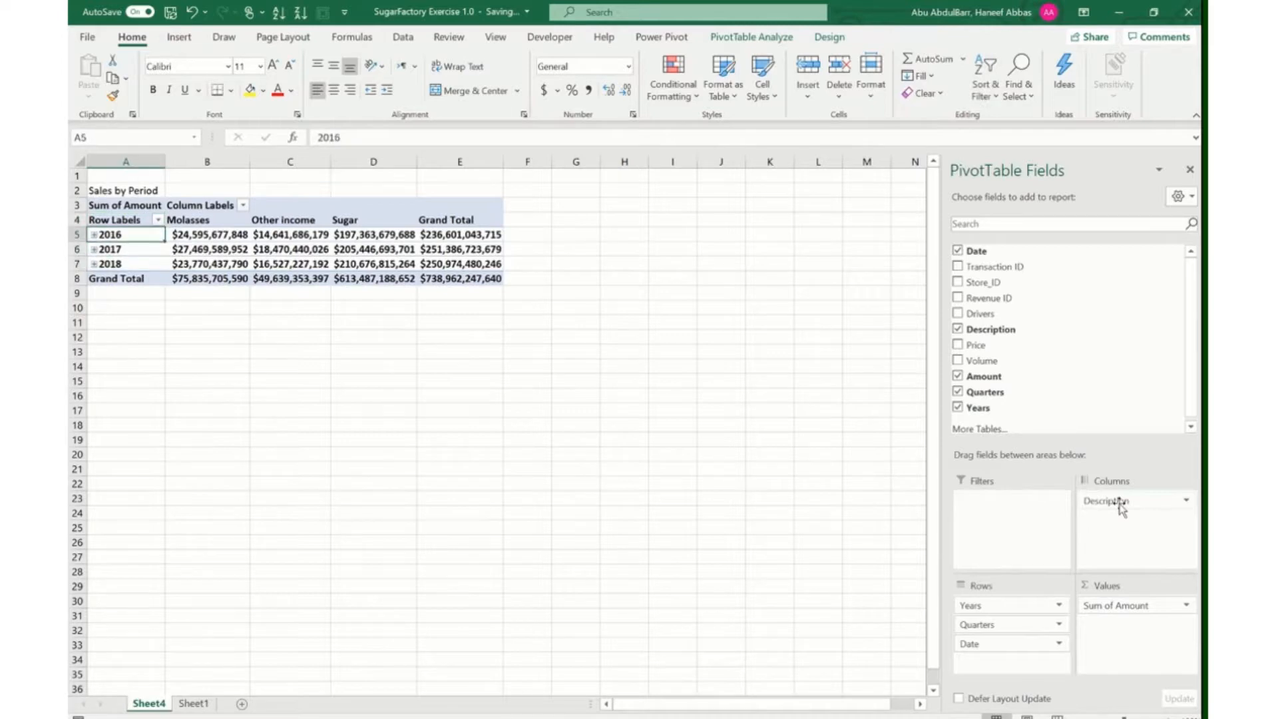
pyautogui.press('Right')
pyautogui.press('Up')
pyautogui.press('Right')
pyautogui.press('Right')
pyautogui.press('Right')
pyautogui.press('Left')
pyautogui.press('Left')
pyautogui.press('Left')
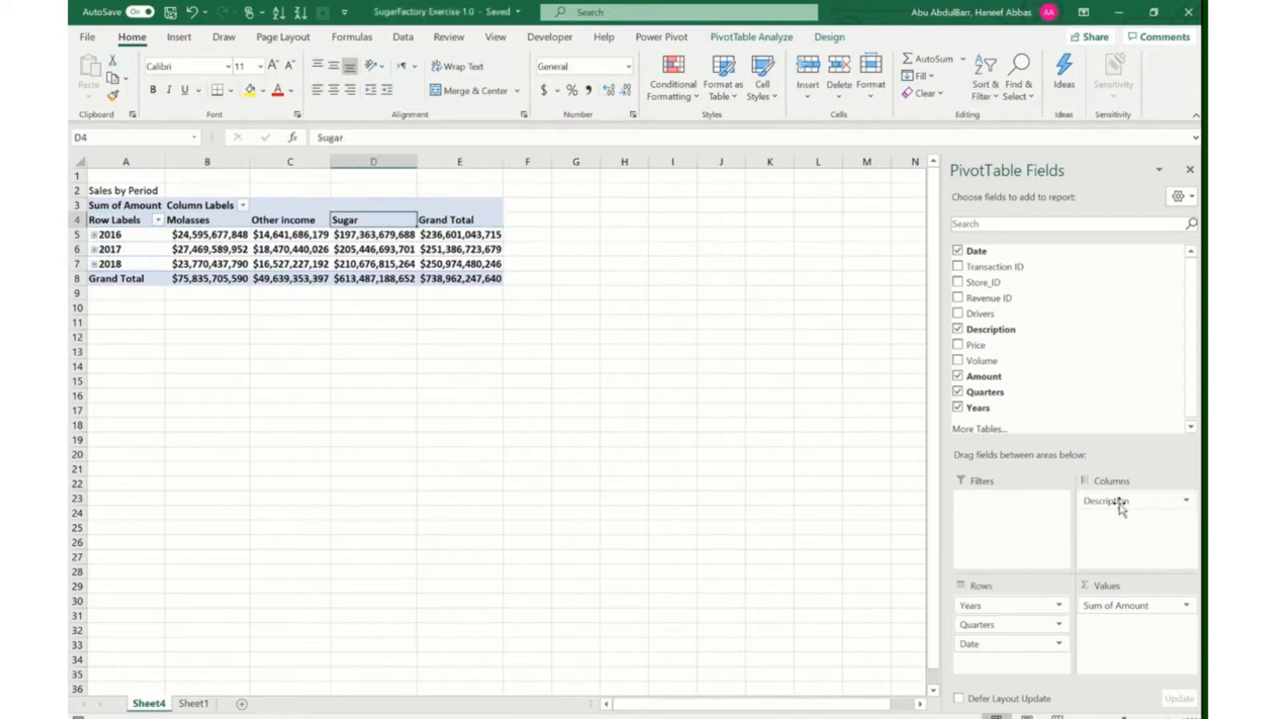
pyautogui.press('Right')
pyautogui.press('Left')
pyautogui.press('Down')
pyautogui.press('Down')
pyautogui.press('Down')
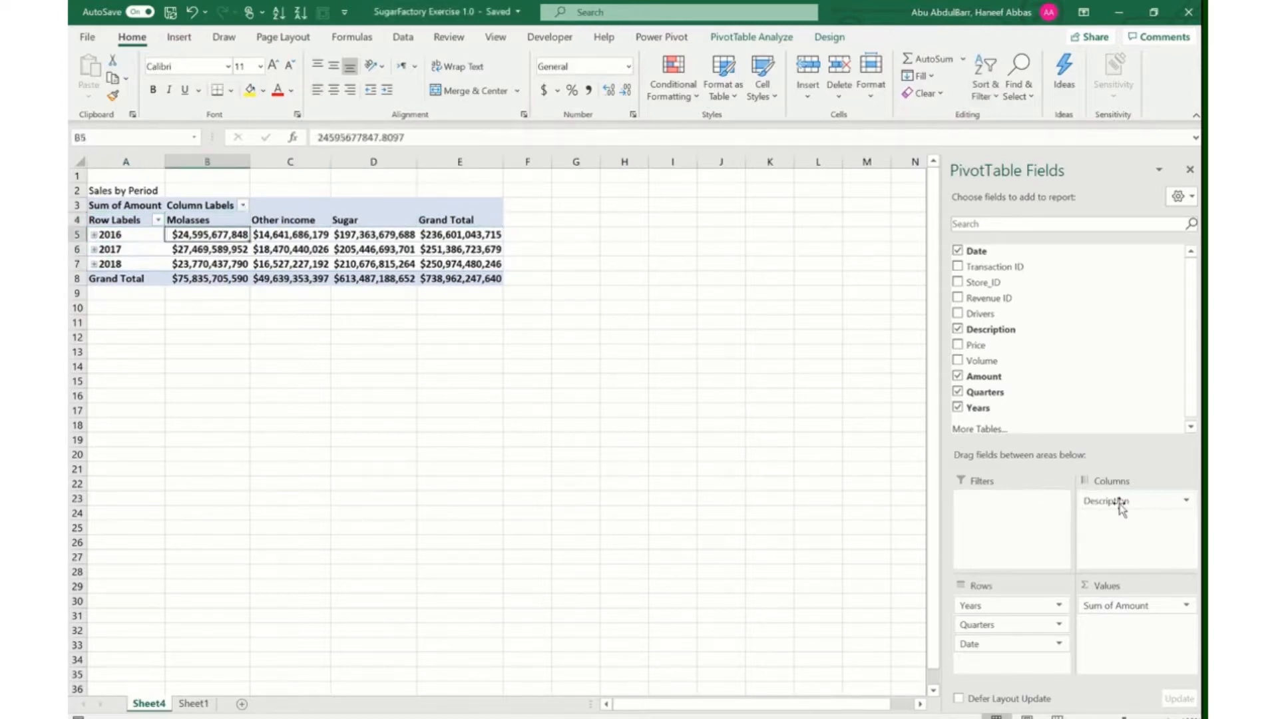
pyautogui.press('Up')
pyautogui.press('Left')
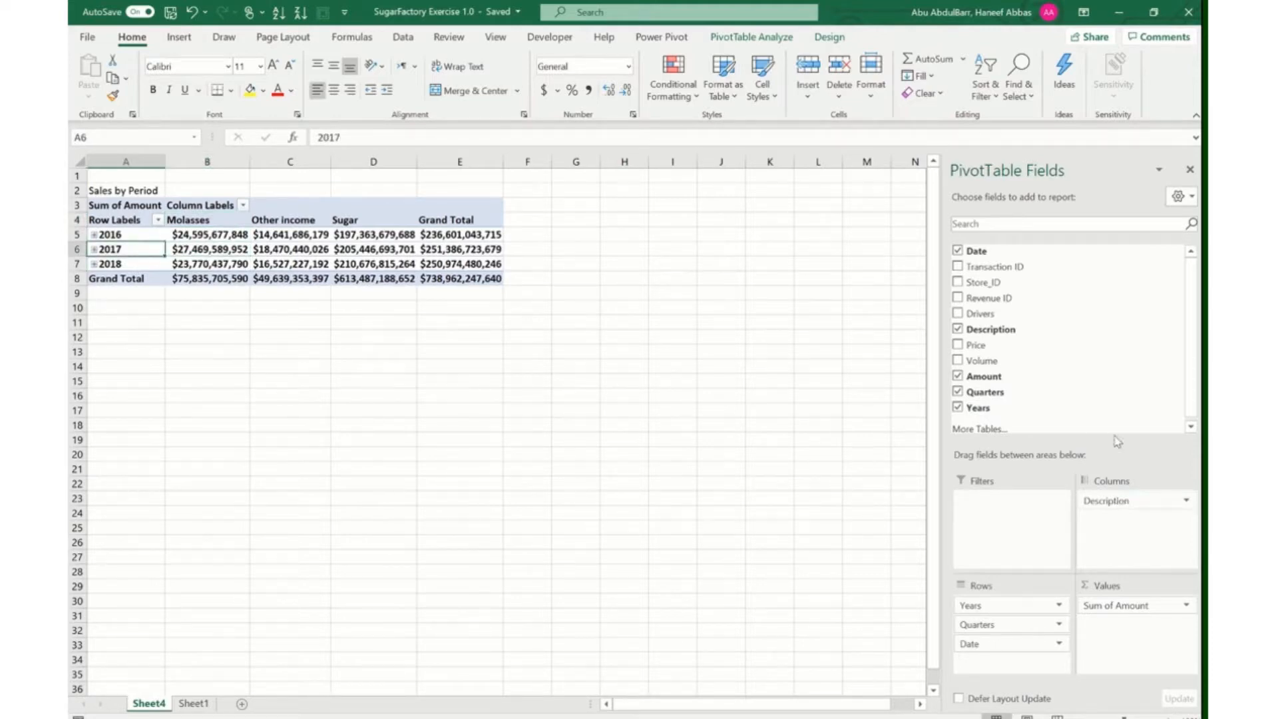
# Expand 2016 into quarters and its Qtr1 into months, and collapse both levels again
pyautogui.click(94, 235)
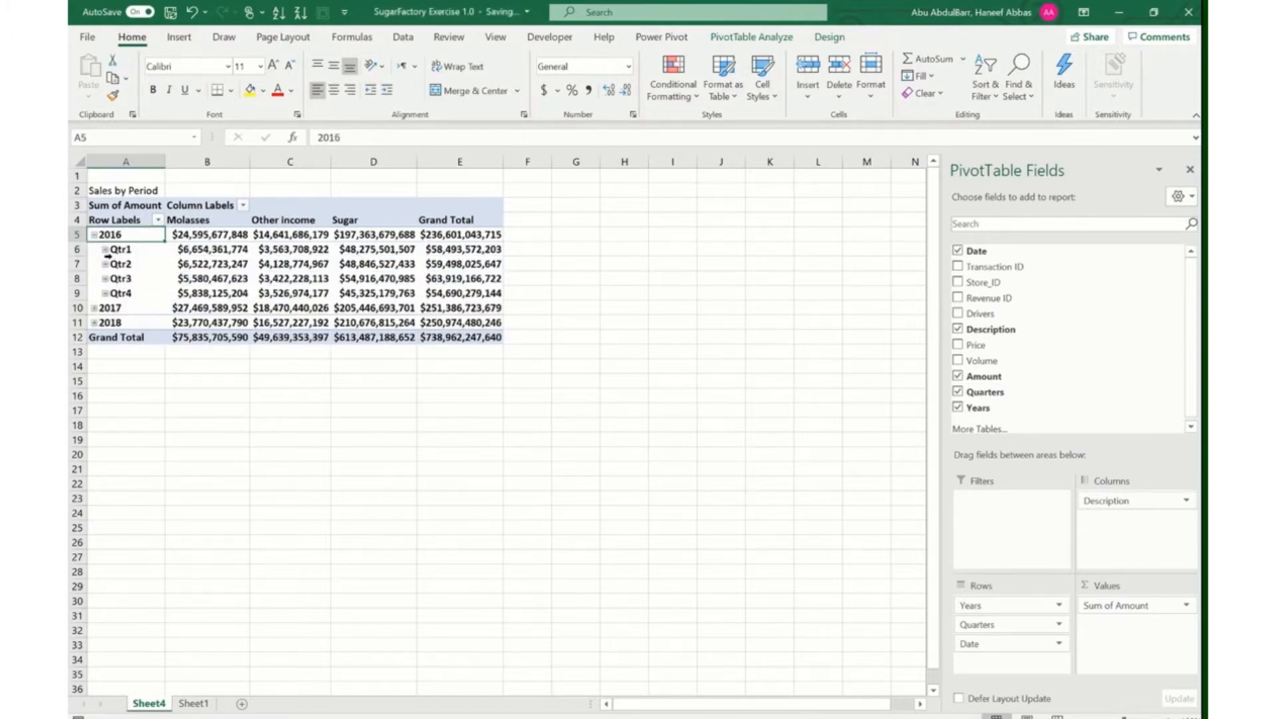
pyautogui.click(105, 250)
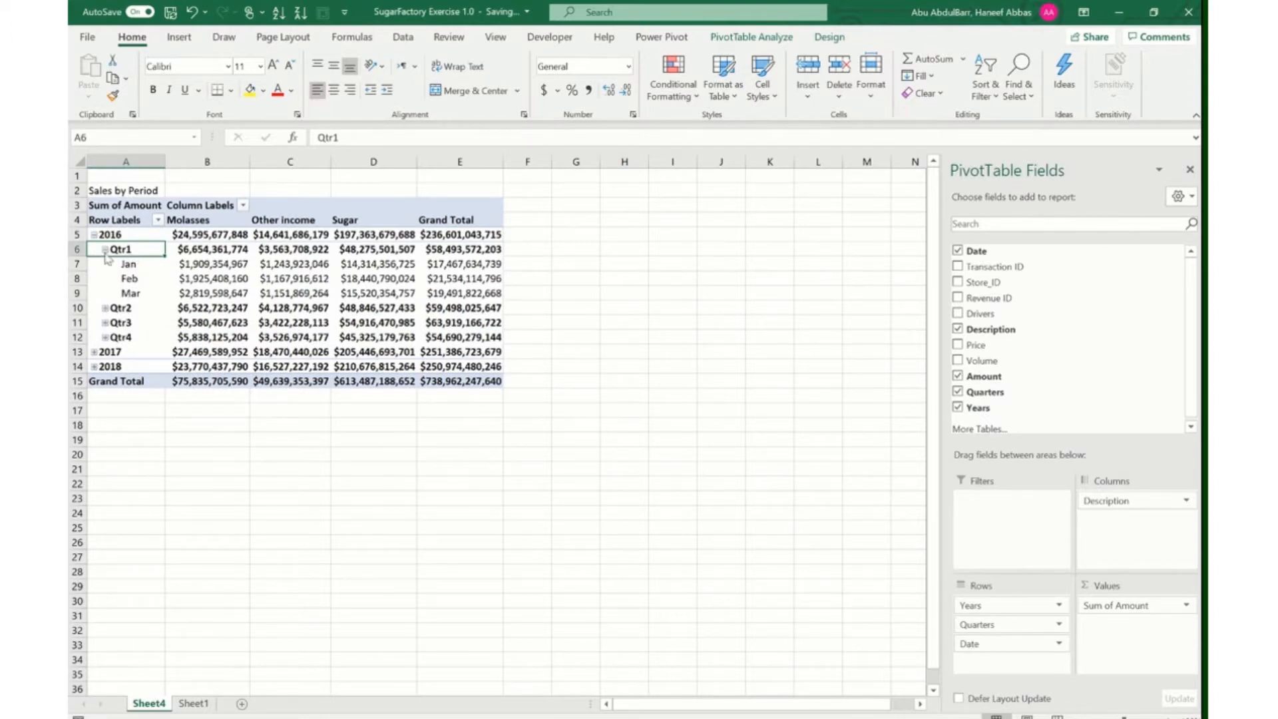
pyautogui.click(105, 250)
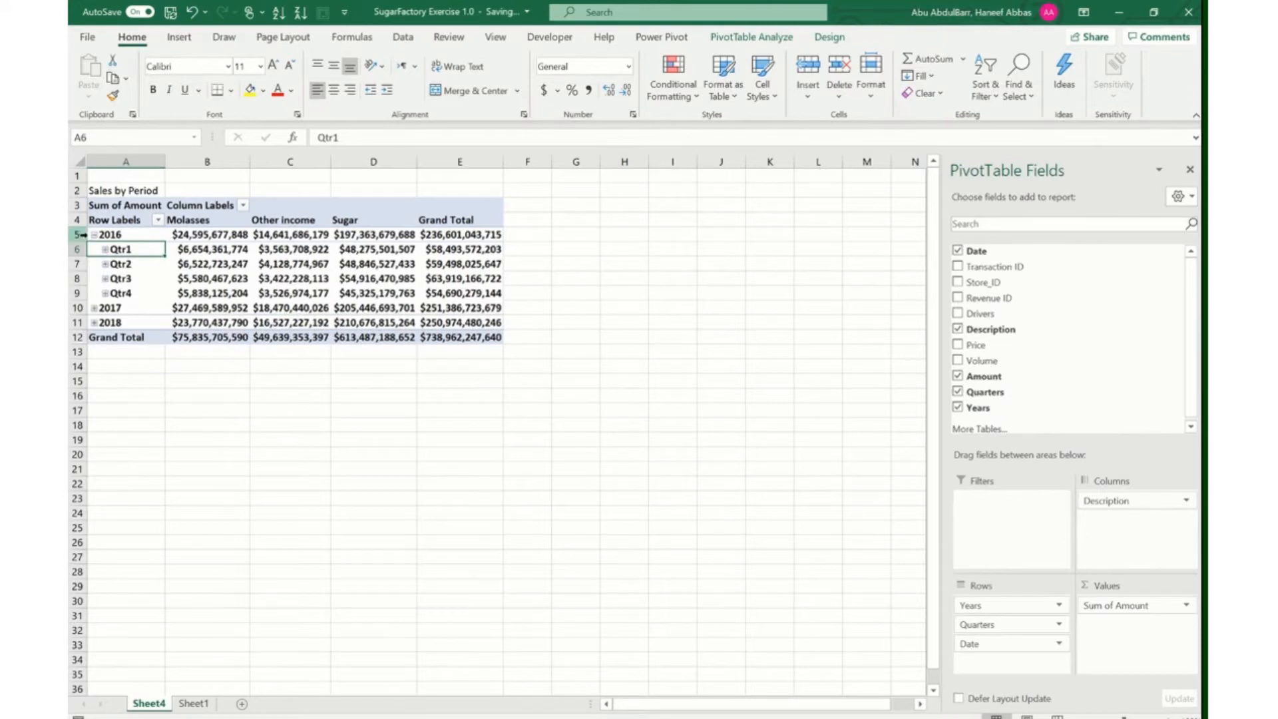
pyautogui.click(94, 236)
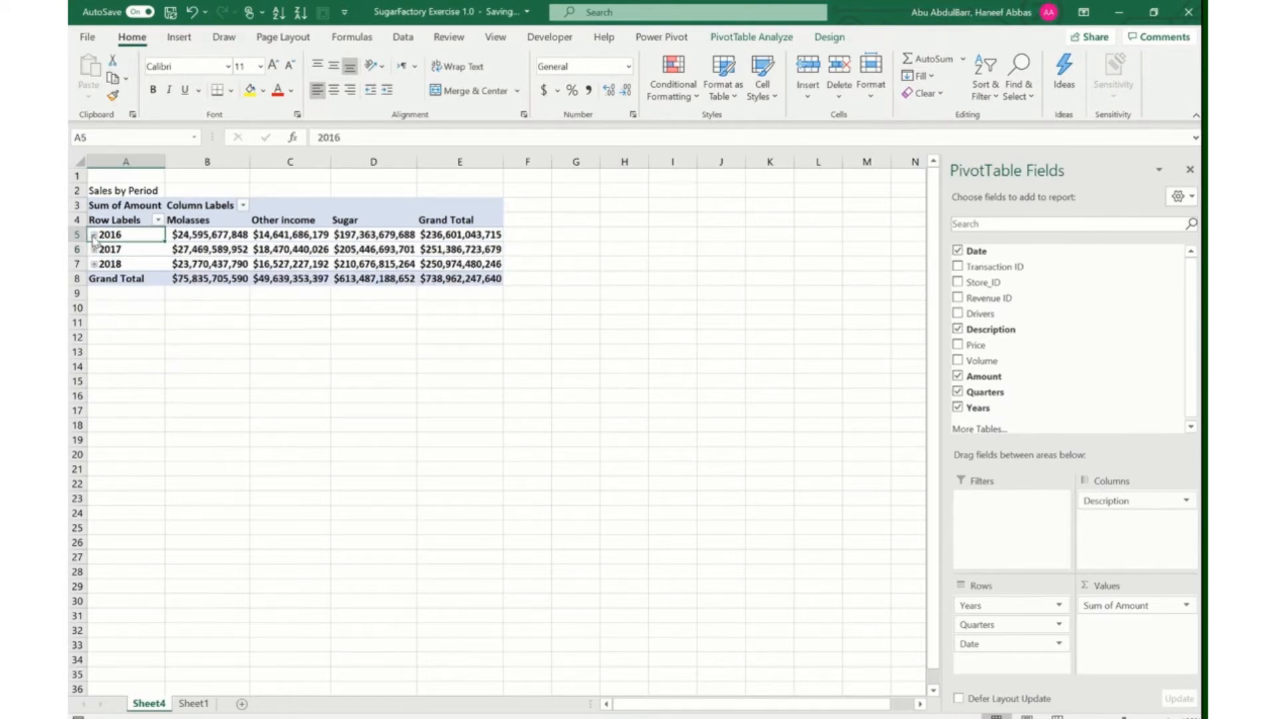